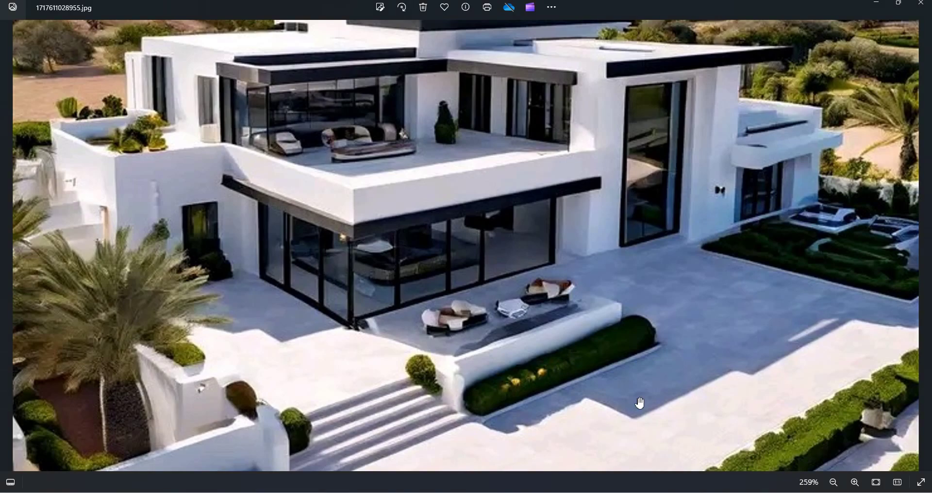
Examine the villa reference photo, comparing its overall massing, roof slabs, terrace and ground-floor glazing.
scroll(626, 342, down, 4)
scroll(534, 321, down, 5)
scroll(536, 326, up, 2)
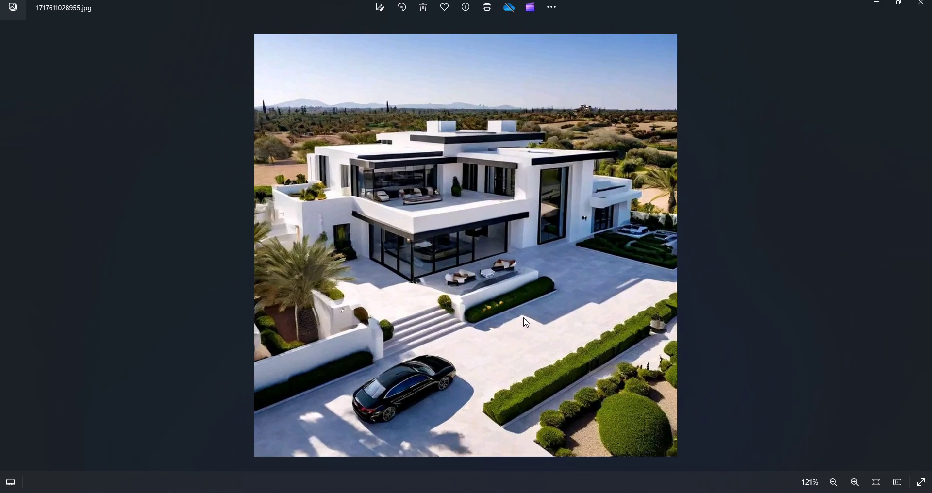
scroll(496, 262, up, 1)
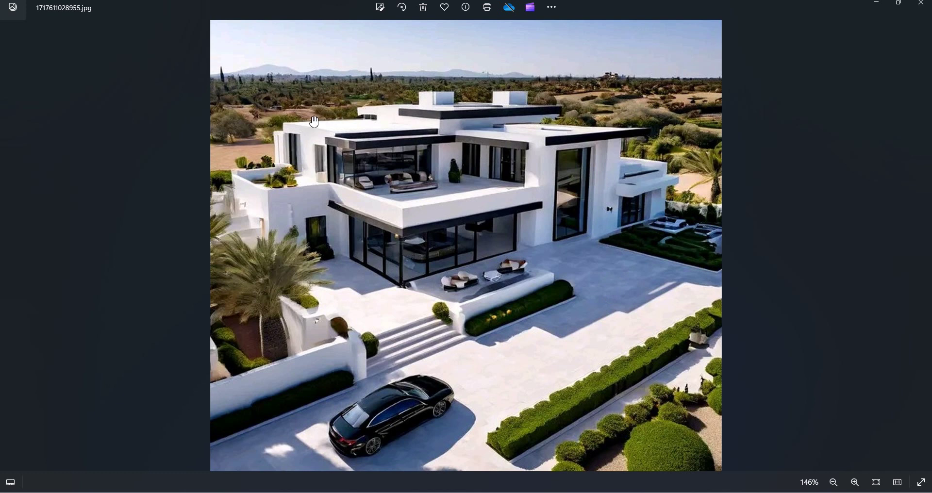
scroll(404, 298, up, 2)
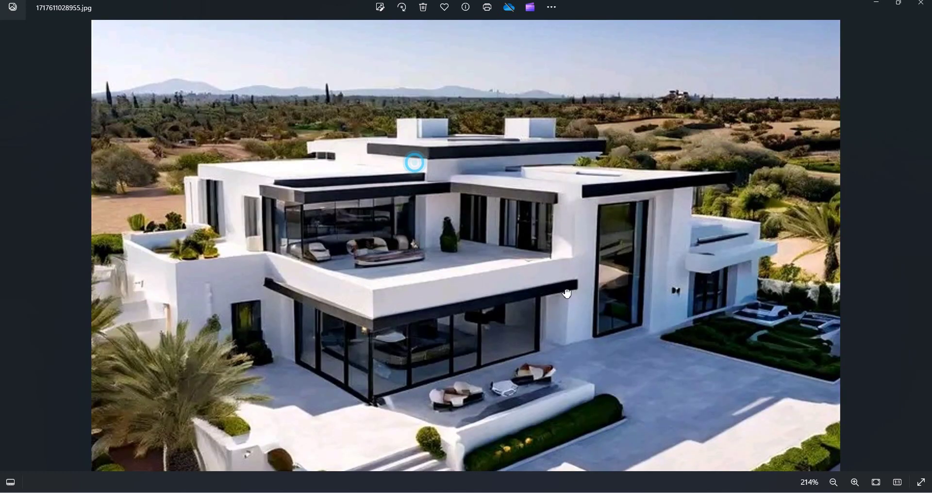
scroll(542, 264, down, 2)
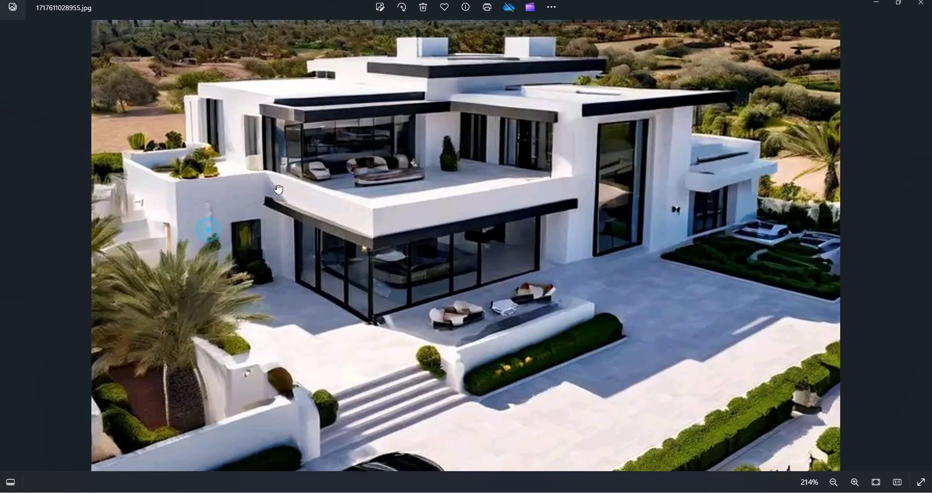
scroll(528, 246, down, 2)
scroll(558, 221, up, 2)
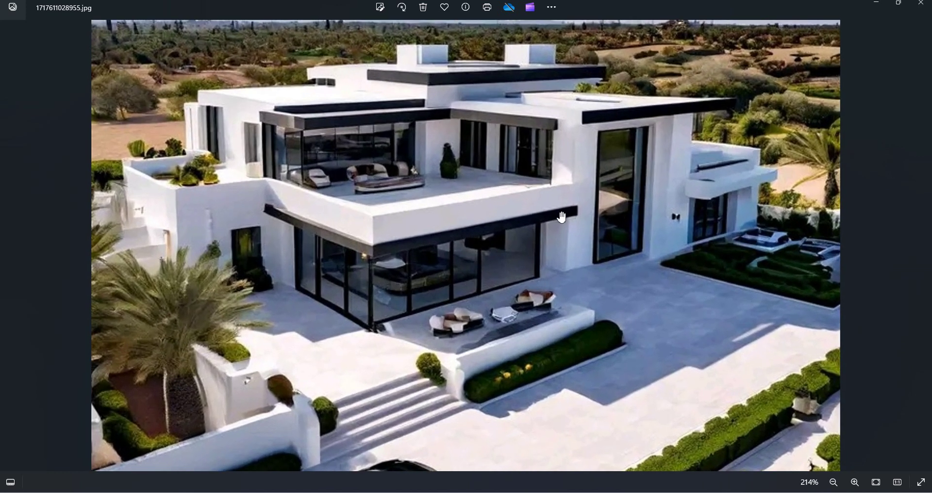
scroll(559, 342, down, 1)
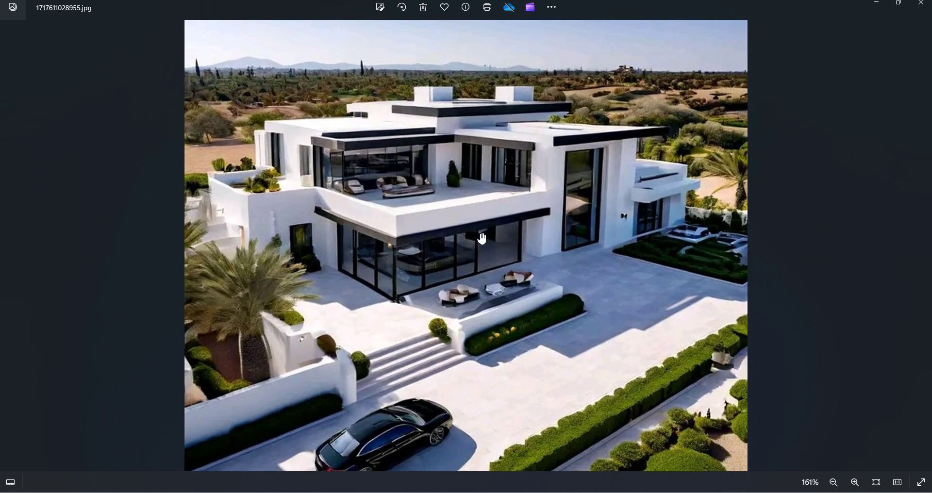
scroll(463, 231, up, 1)
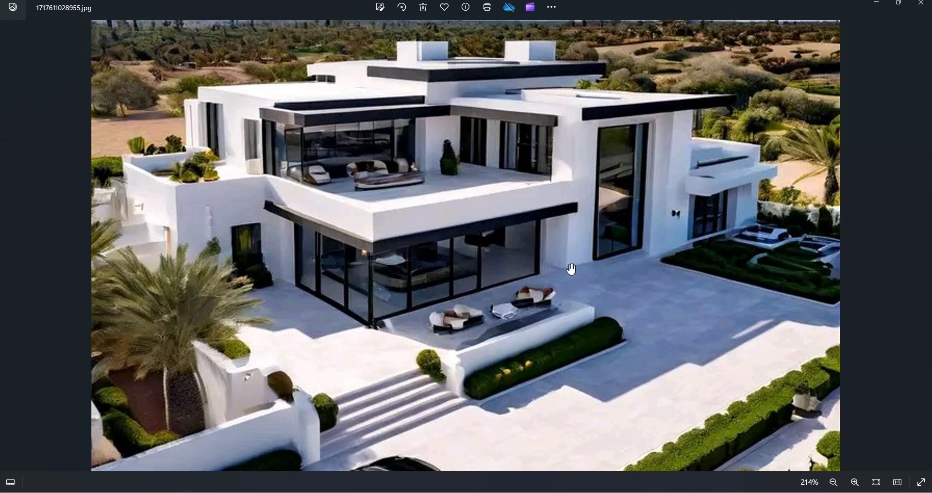
scroll(477, 297, down, 2)
scroll(412, 377, up, 4)
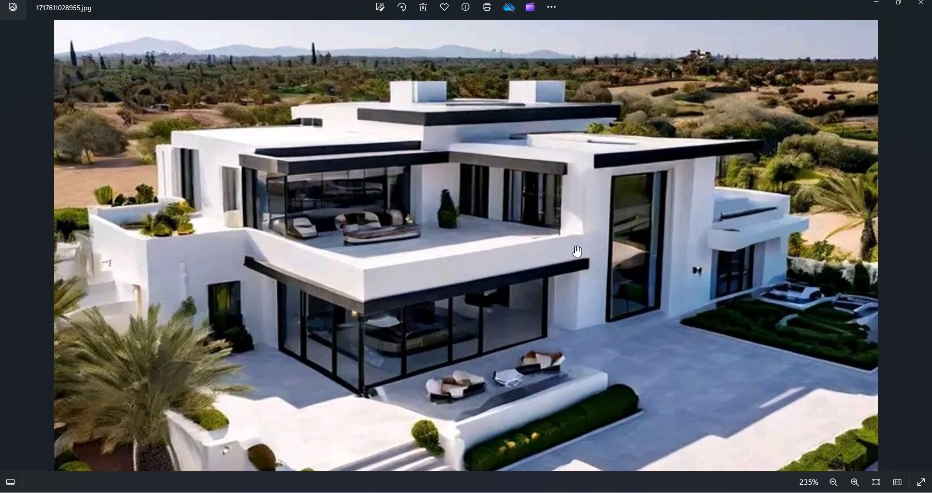
Switch to Revit and draw a single horizontal wall 25000 mm long between the elevation markers on the Level 1 floor plan.
key(alt+Tab)
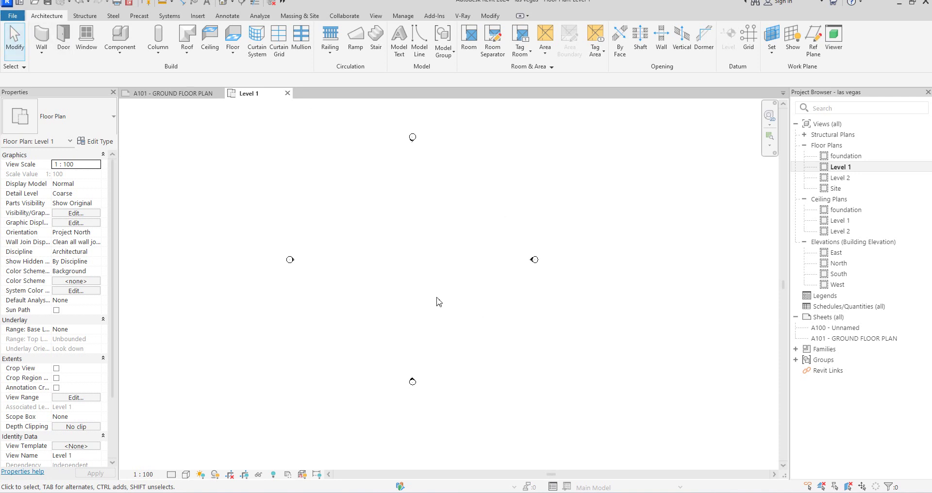
scroll(317, 237, up, 3)
scroll(402, 288, down, 1)
click(43, 36)
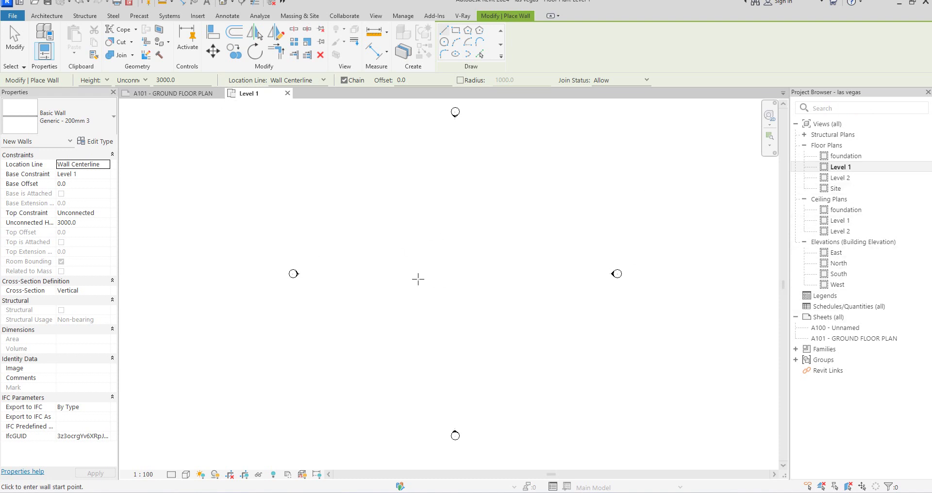
scroll(452, 204, up, 1)
scroll(300, 254, down, 1)
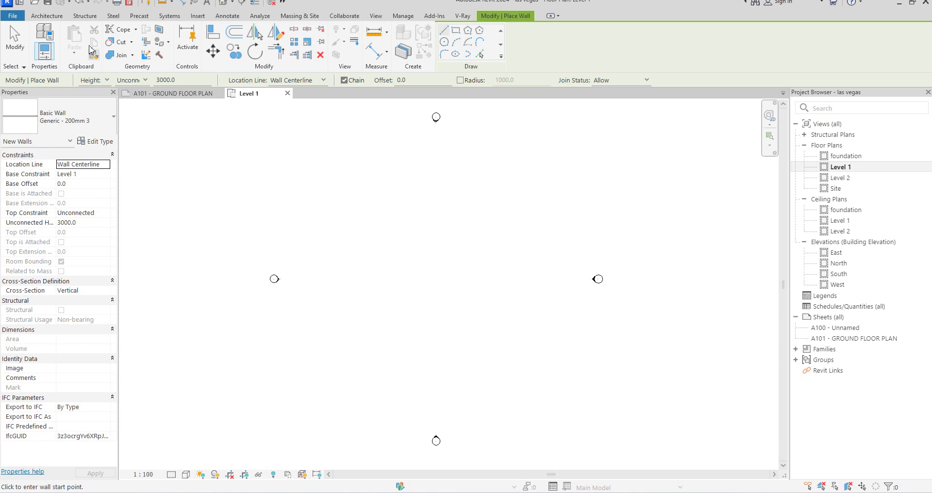
click(36, 18)
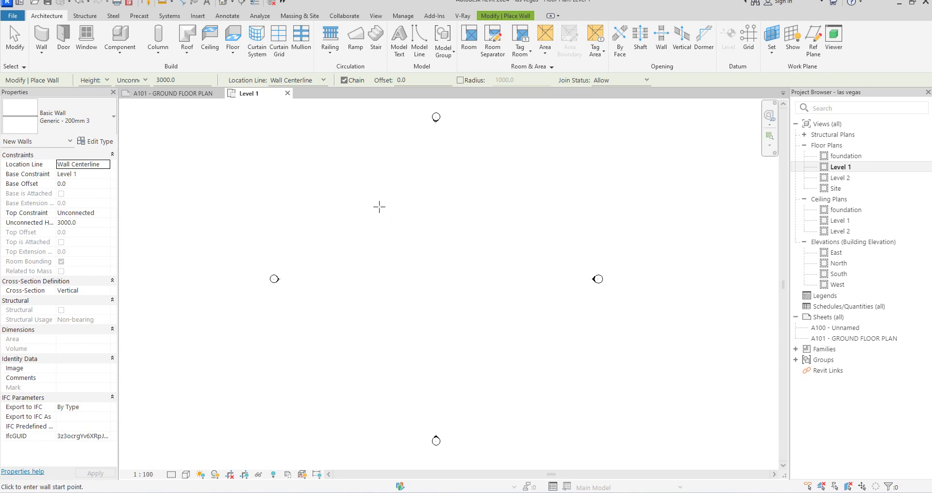
click(357, 203)
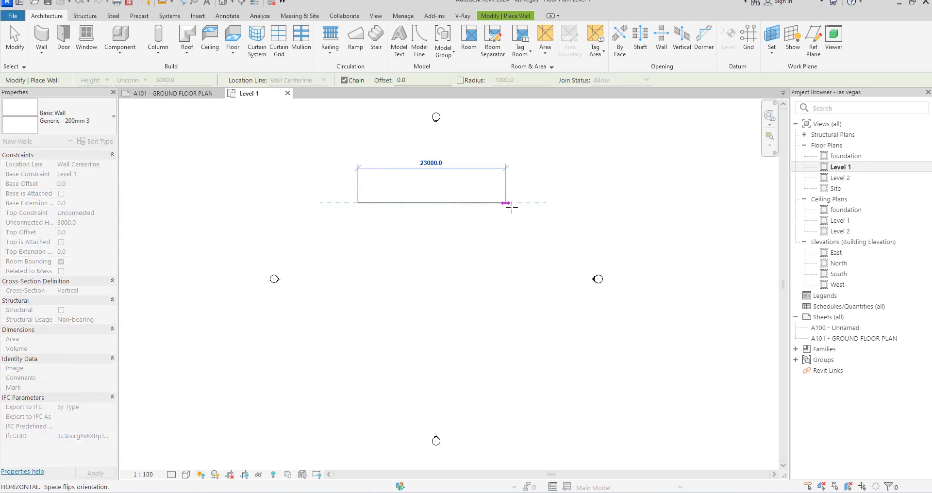
click(519, 203)
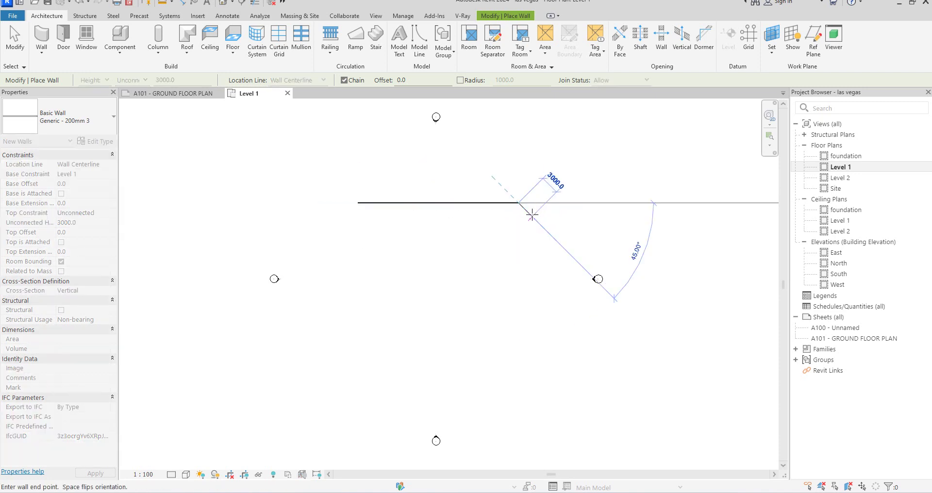
key(Escape)
key(Escape)
Change the horizontal wall's type to Basic Wall: Generic - 200mm.
click(479, 203)
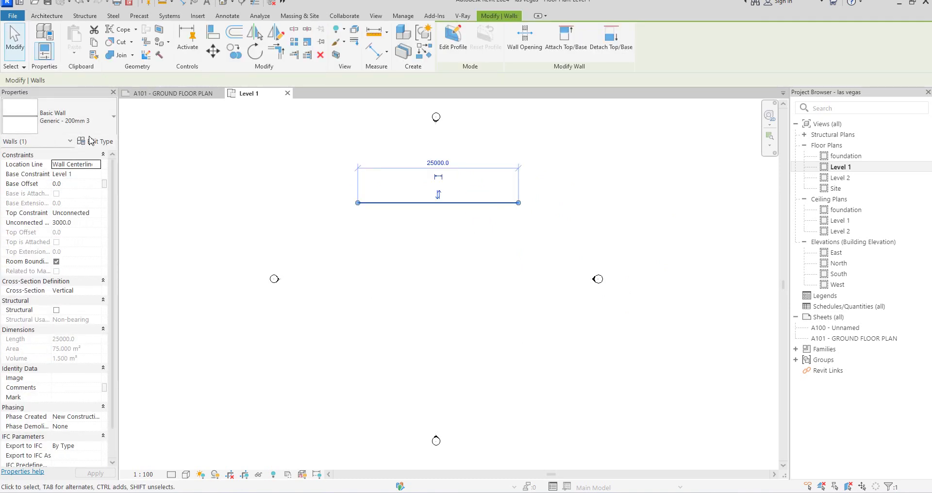
click(105, 121)
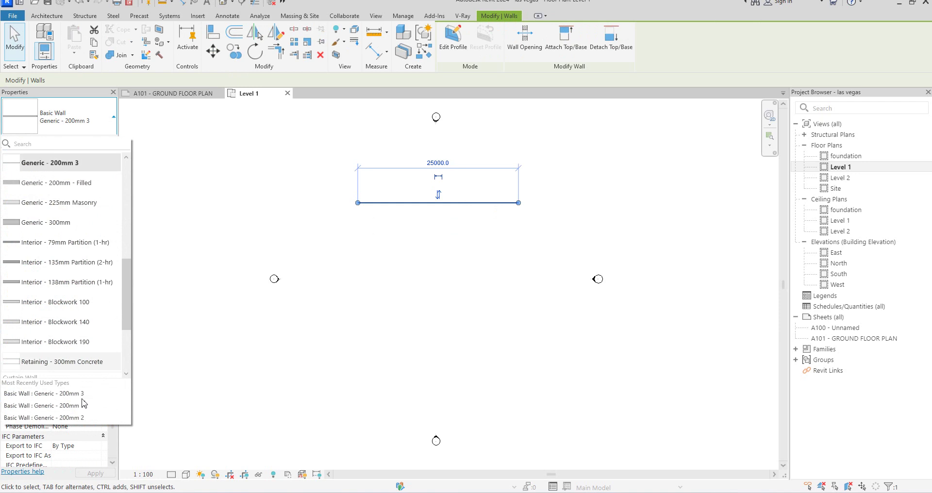
click(72, 405)
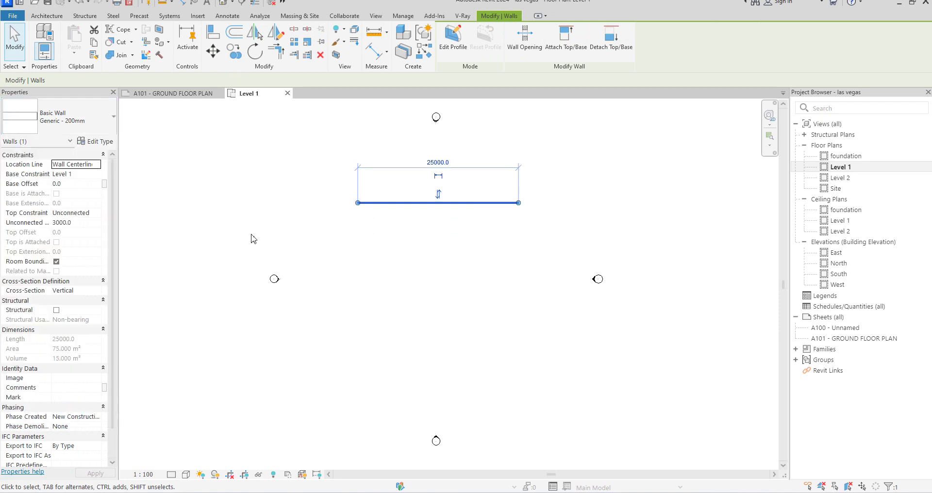
Set the structure layer thickness of the Generic - 200mm wall type to 225 mm.
click(103, 143)
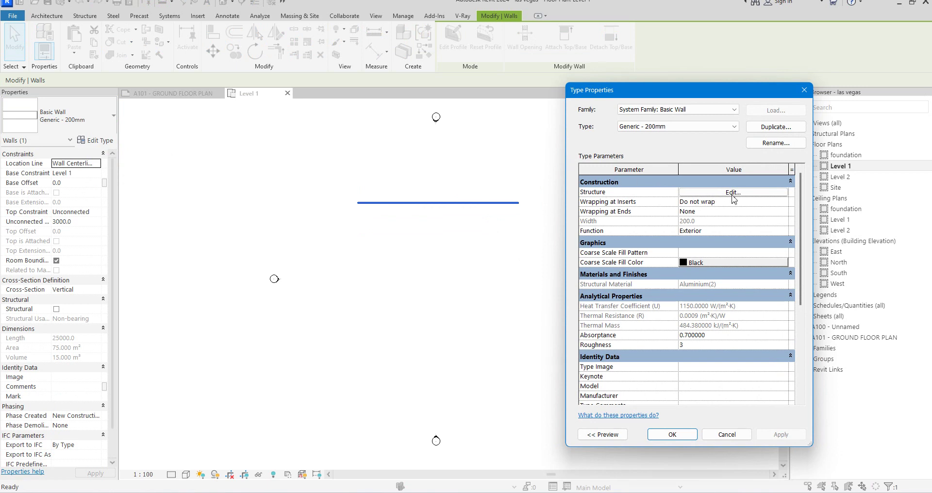
click(733, 192)
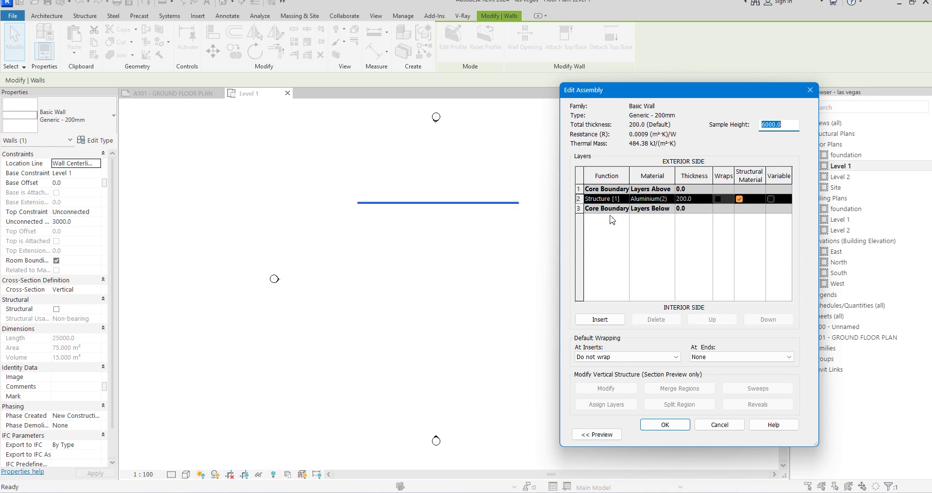
click(703, 199)
text(225)
click(667, 425)
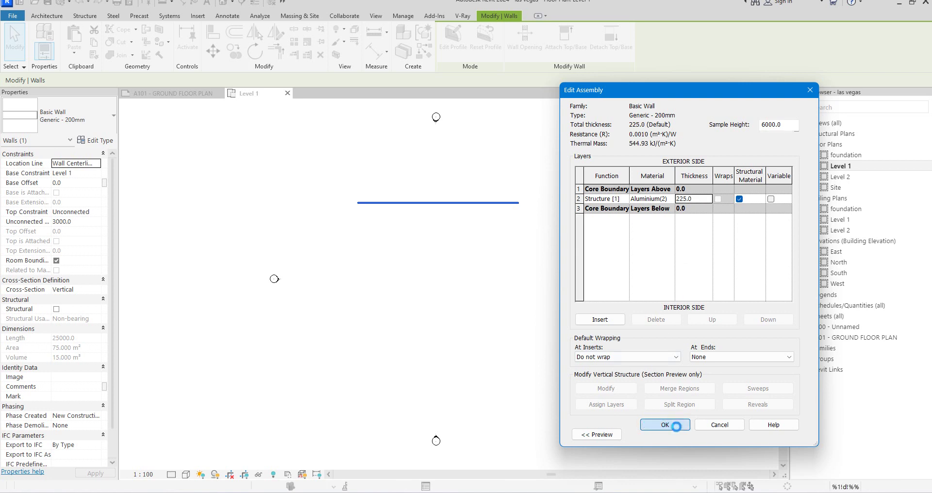
click(674, 434)
scroll(403, 191, up, 2)
scroll(322, 197, up, 1)
scroll(485, 261, down, 2)
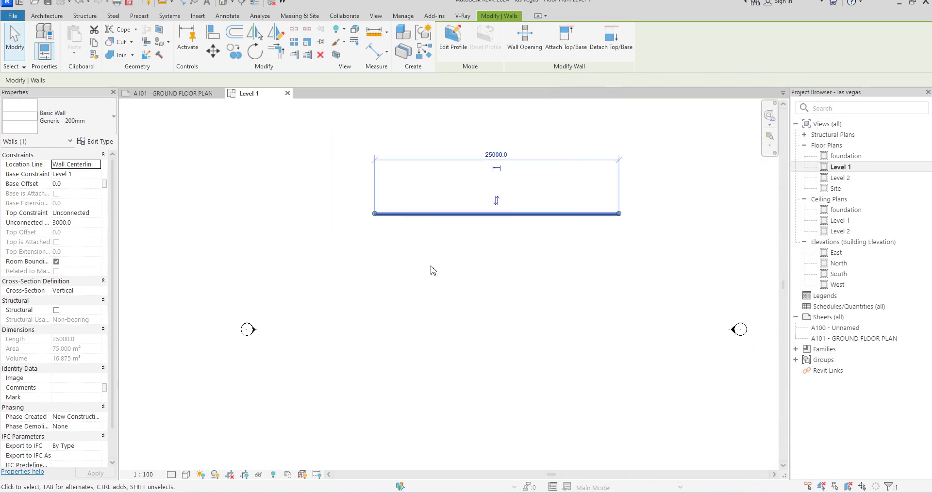
scroll(454, 209, up, 1)
click(468, 326)
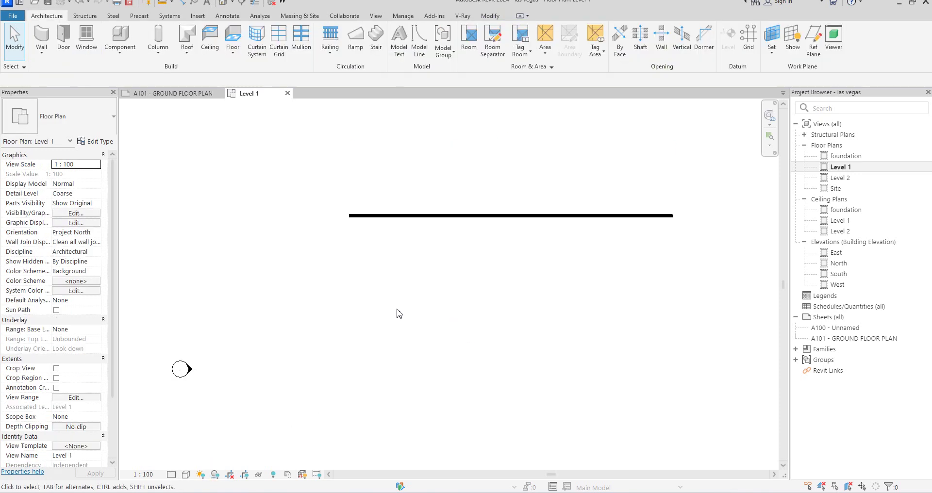
Draw three more Generic - 200mm walls from the horizontal wall's right end, closing a rectangle 25000 mm wide and 11000 mm deep.
scroll(346, 229, down, 3)
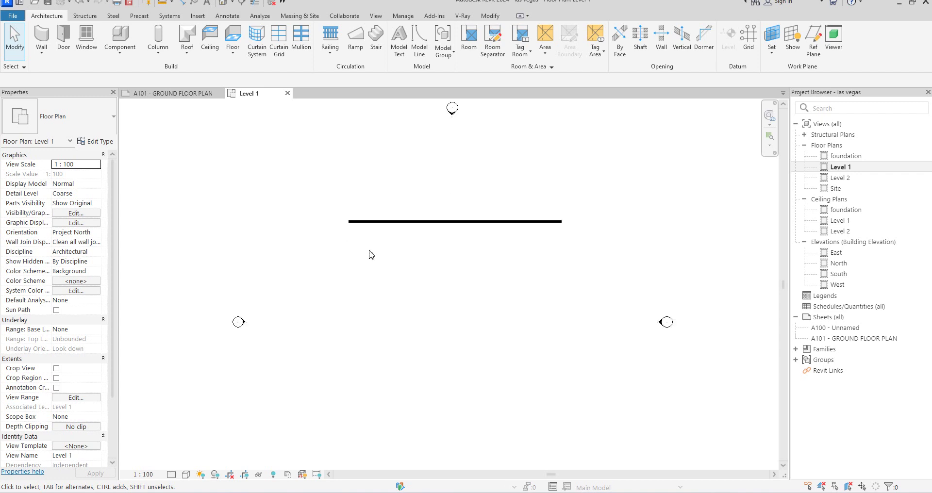
scroll(413, 240, up, 1)
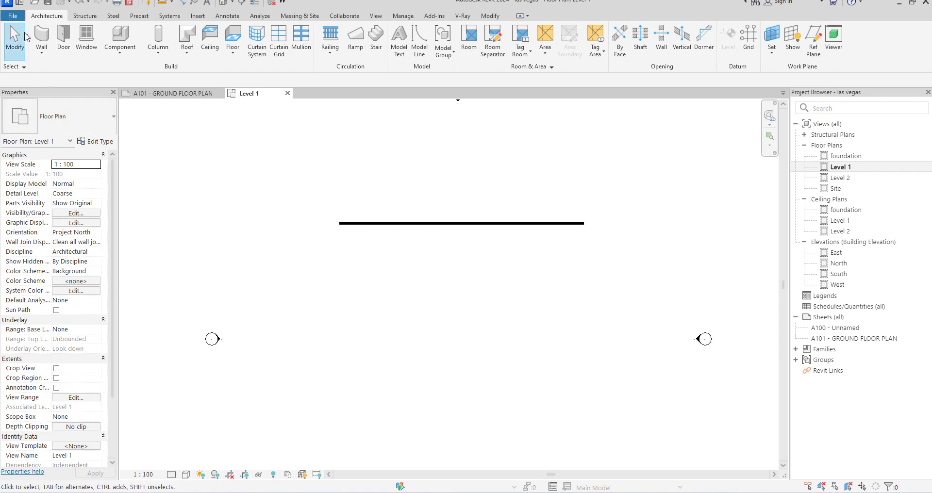
click(450, 230)
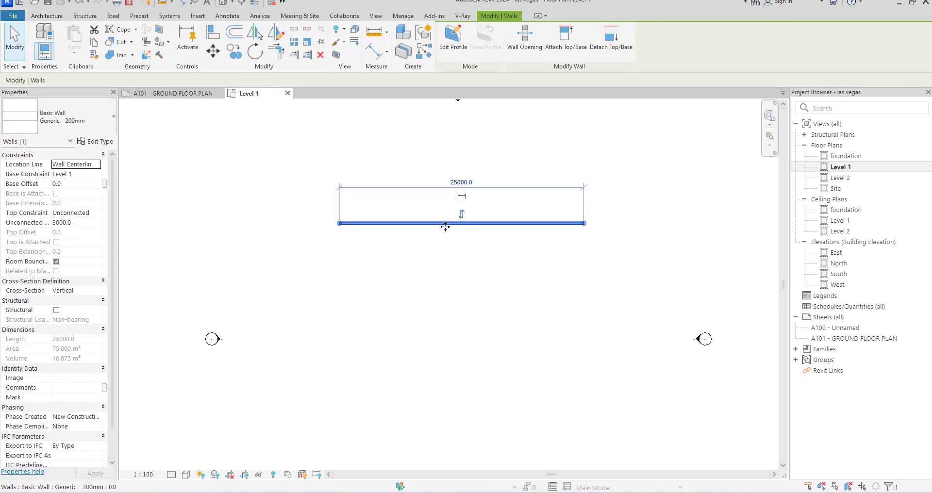
key(w)
key(a)
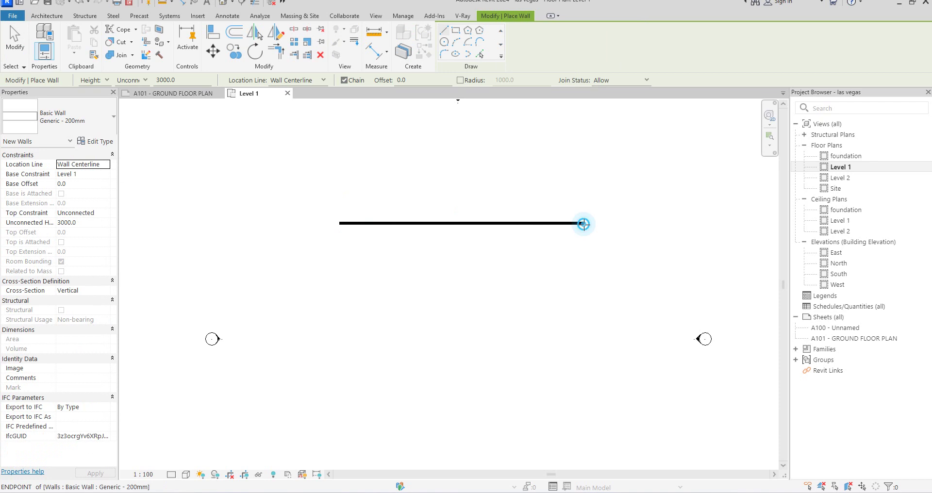
click(584, 223)
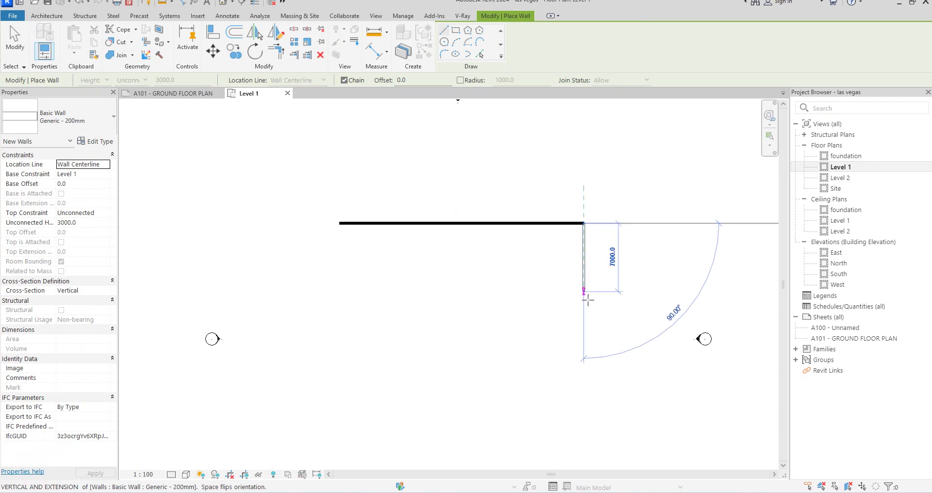
click(584, 330)
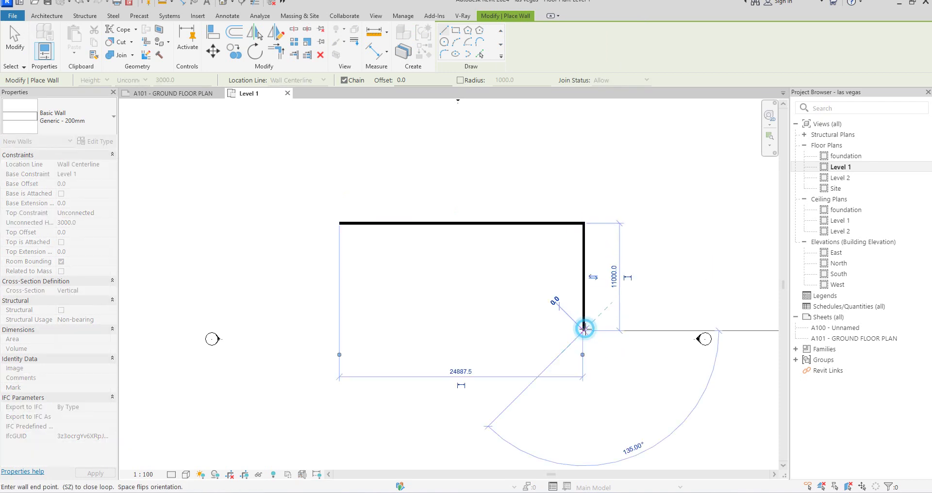
click(339, 331)
click(339, 223)
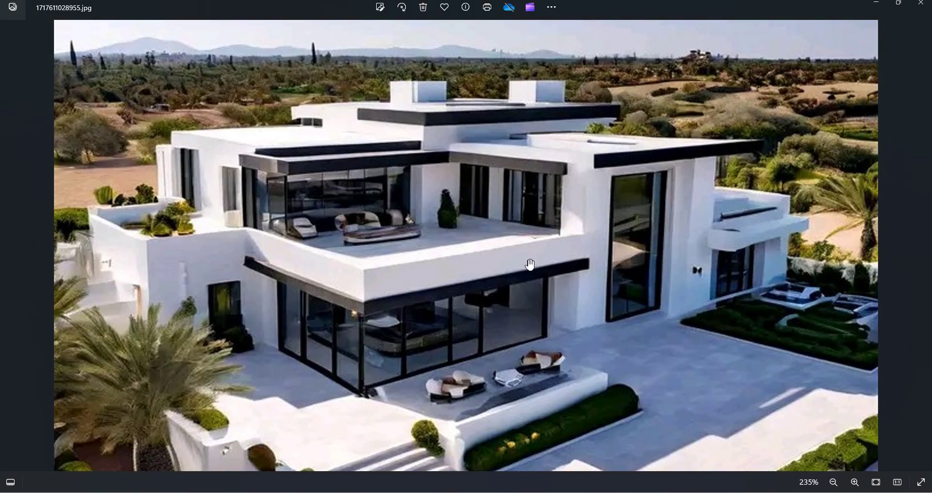
Check the villa photo, then enclose the rectangle's lower-left corner with a 5000 mm vertical wall and a horizontal wall to the left side.
scroll(526, 264, down, 4)
scroll(445, 266, up, 4)
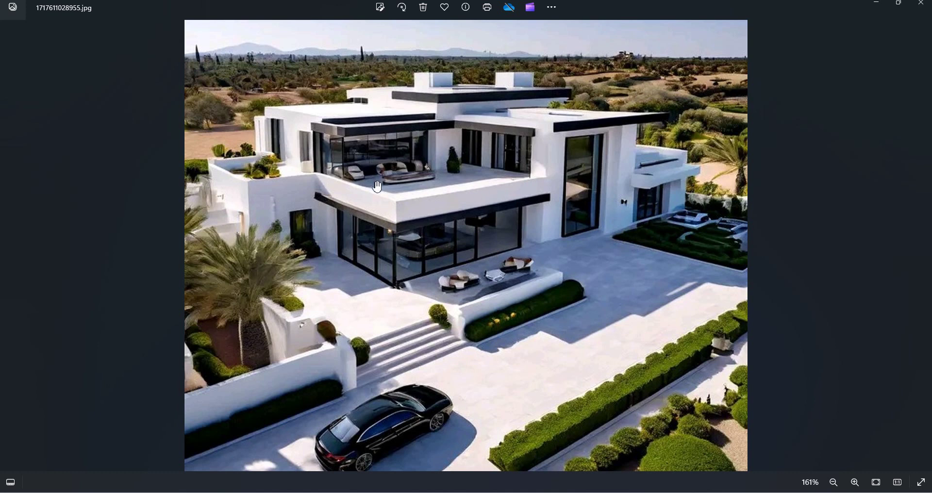
scroll(442, 176, up, 2)
scroll(442, 176, down, 4)
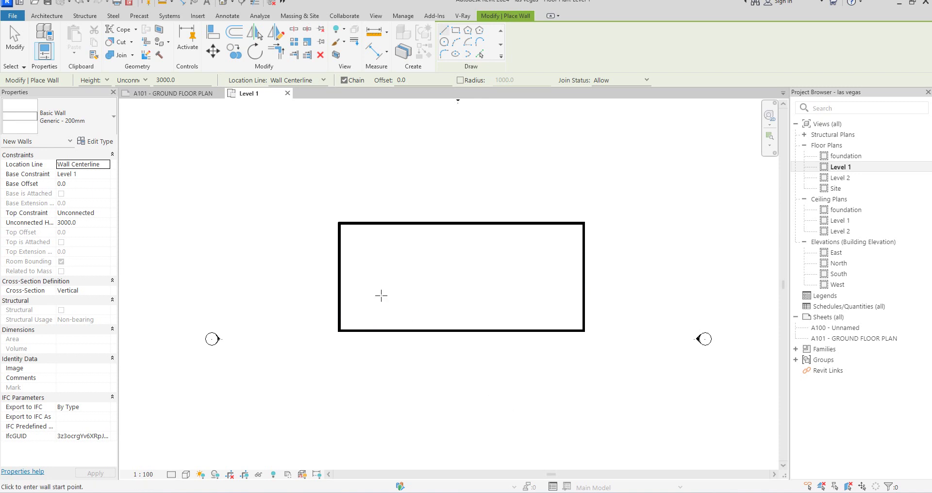
click(399, 331)
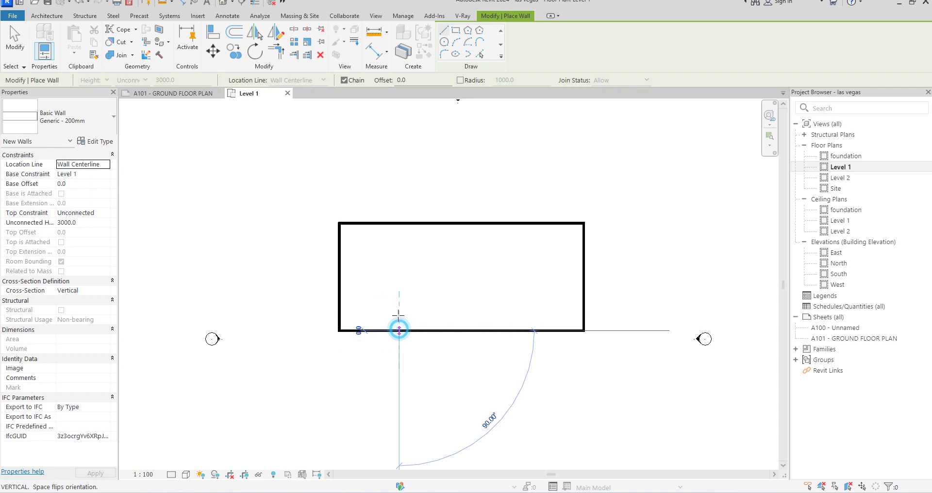
click(399, 281)
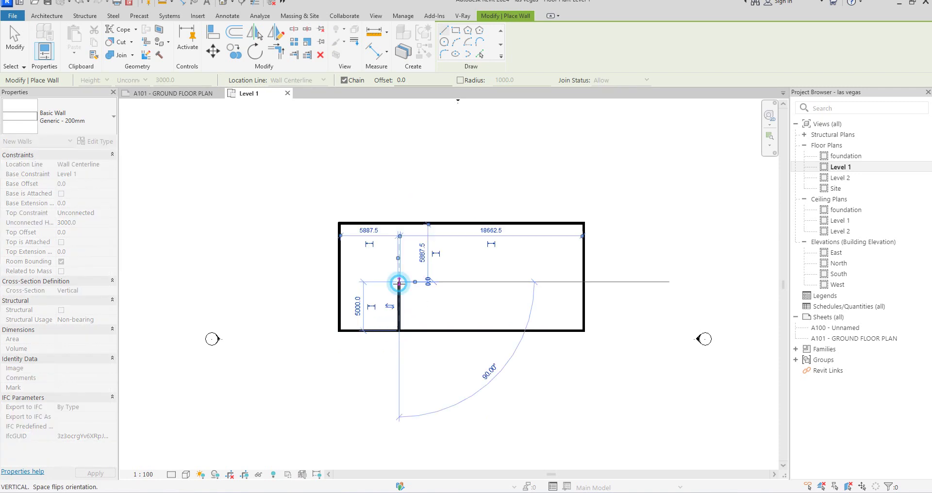
click(339, 282)
key(Escape)
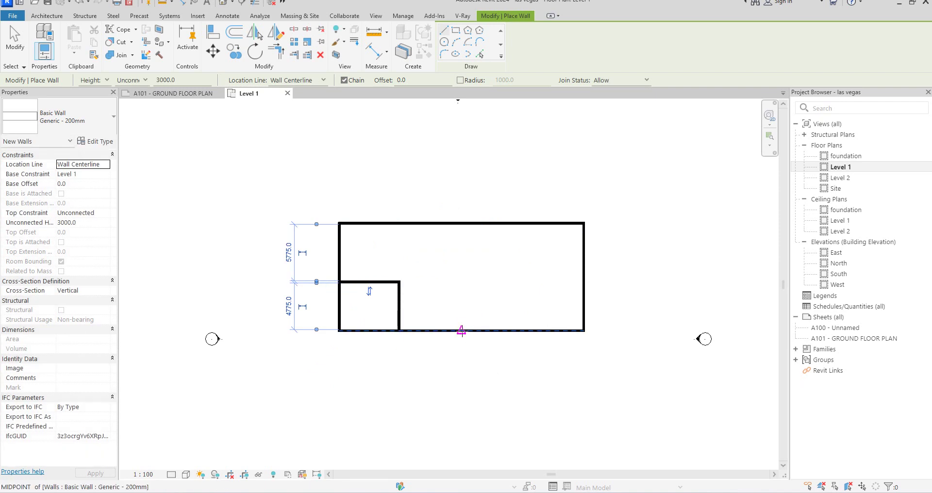
Draw a vertical wall from the midpoint of the lower exterior wall up to the upper exterior wall.
click(462, 330)
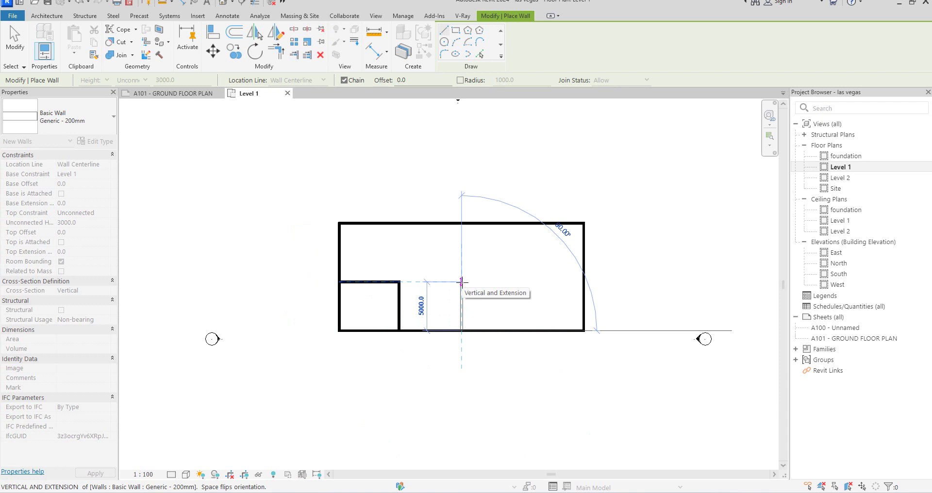
click(461, 223)
key(Escape)
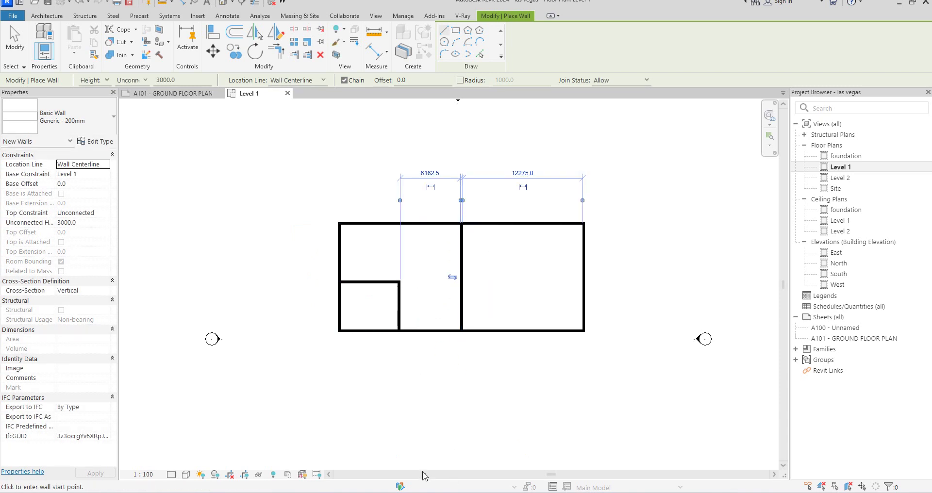
Draw a short diagonal wall from about 1200 mm up the middle dividing wall down to the lower wall on its left.
scroll(472, 330, up, 2)
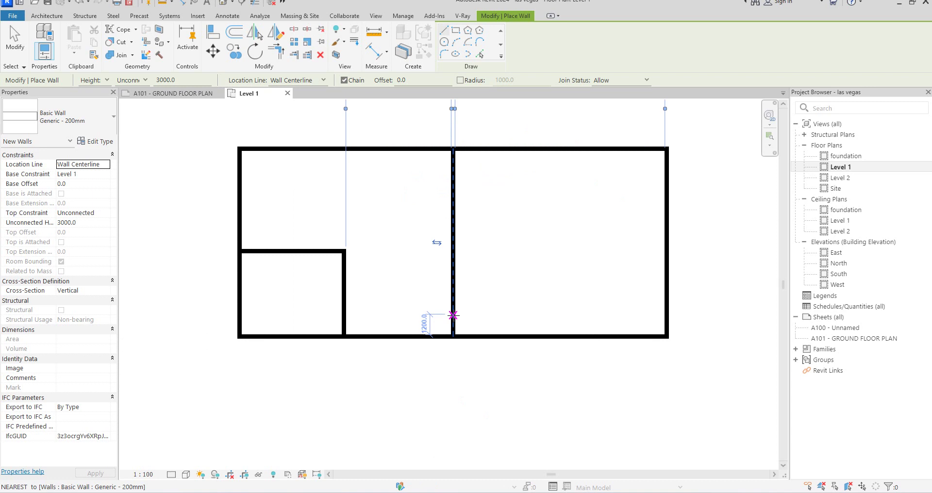
click(452, 317)
click(435, 336)
key(Escape)
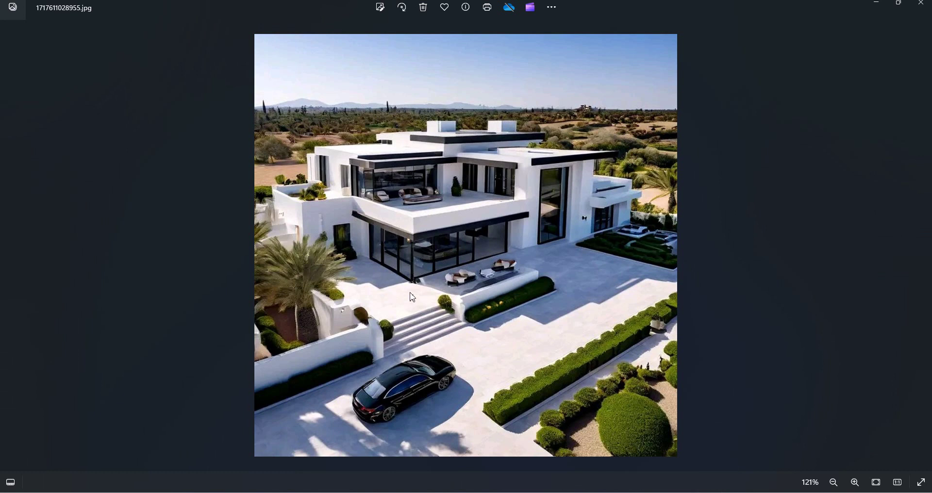
Check the villa photo, then draw a full-depth vertical wall about 6600 mm to the right of the middle dividing wall.
scroll(412, 298, up, 3)
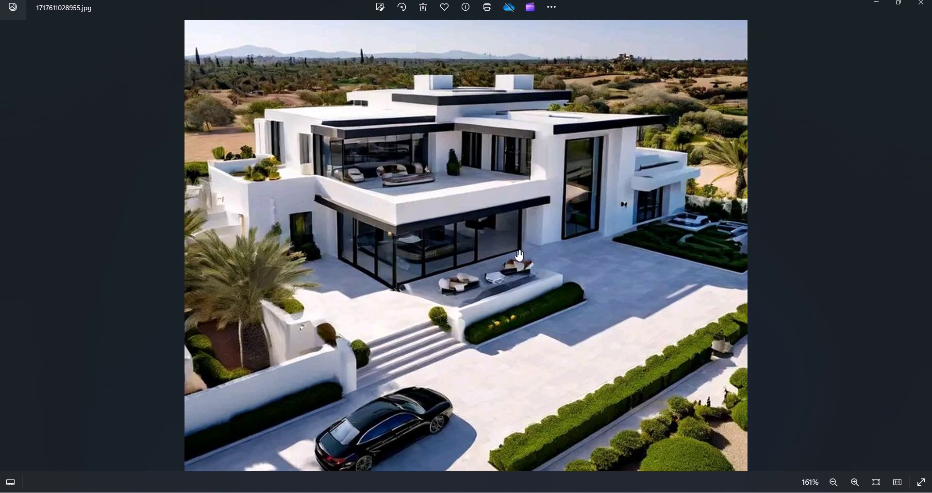
scroll(573, 250, up, 3)
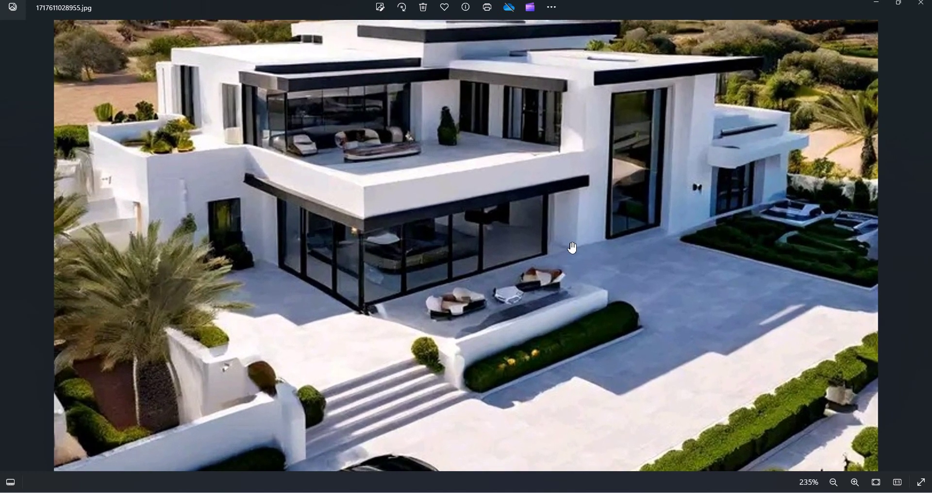
scroll(574, 248, down, 3)
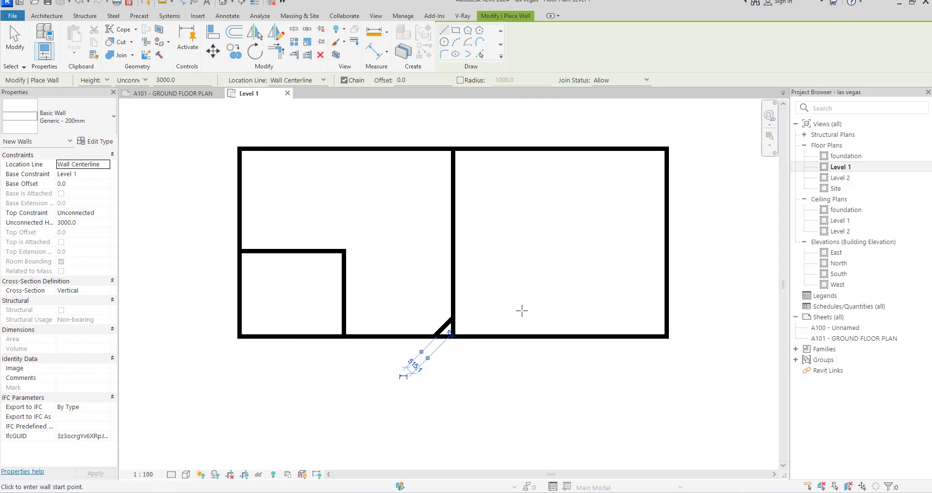
click(566, 335)
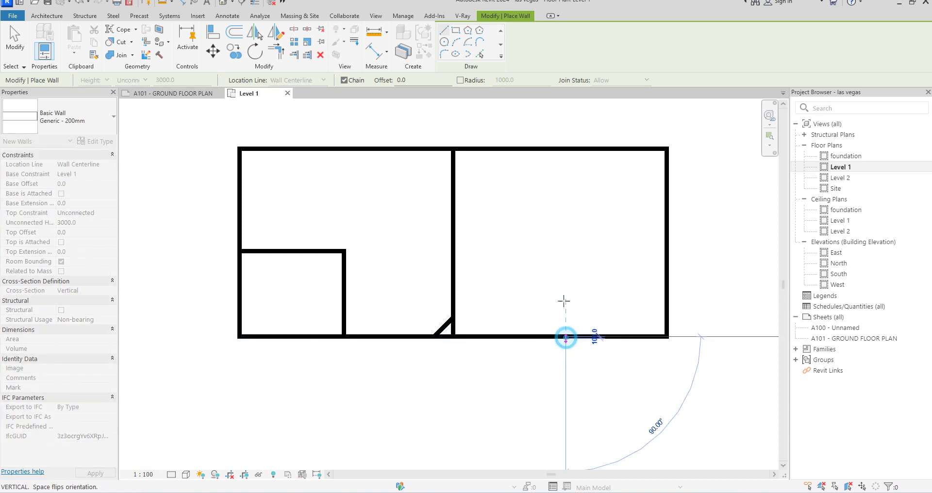
click(566, 150)
key(Escape)
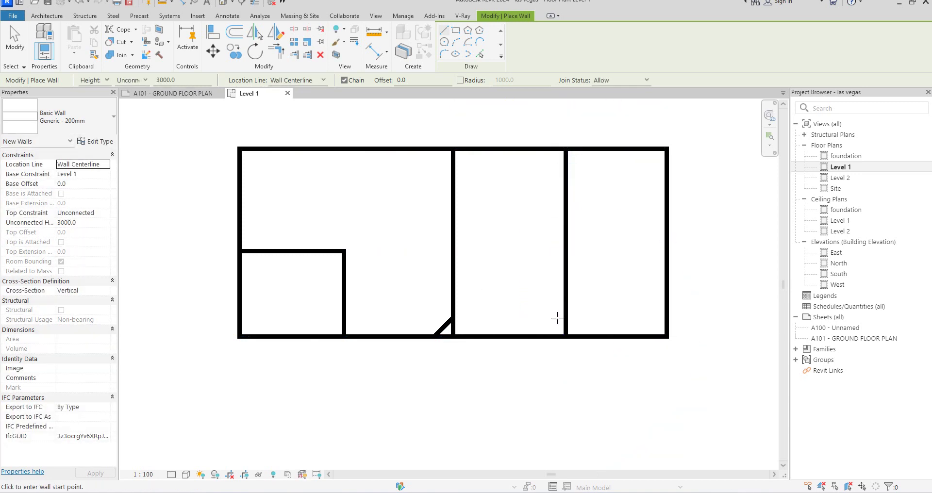
scroll(504, 451, down, 4)
key(Escape)
Trim the exterior walls to the inner walls at the lower-left corner and to the diagonal wall, removing the leftover segments.
scroll(482, 384, up, 6)
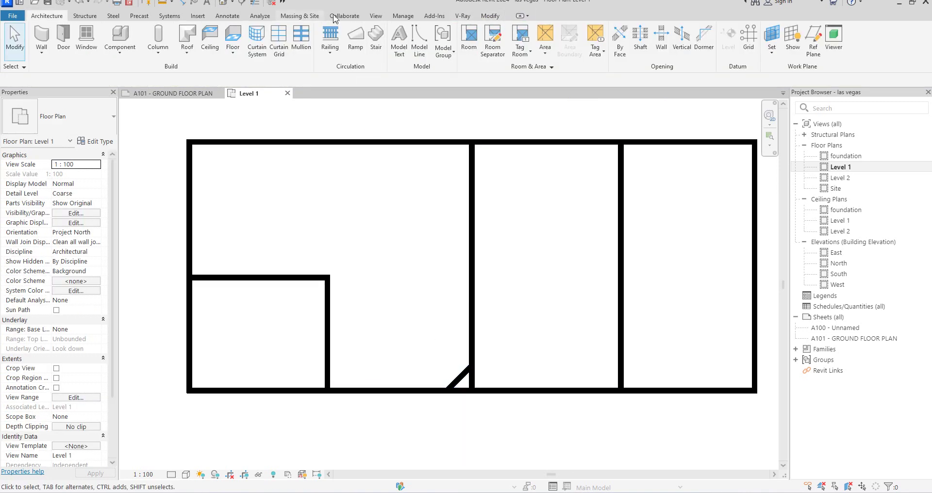
click(489, 19)
click(297, 30)
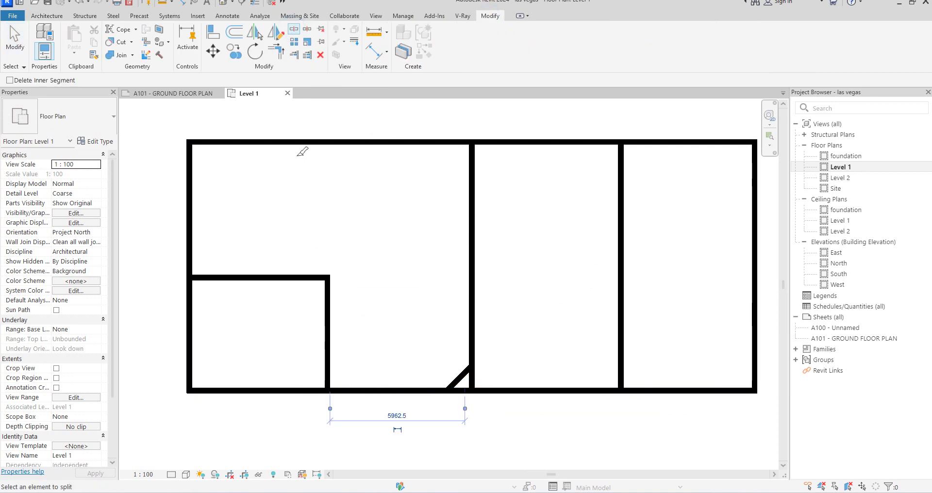
click(275, 50)
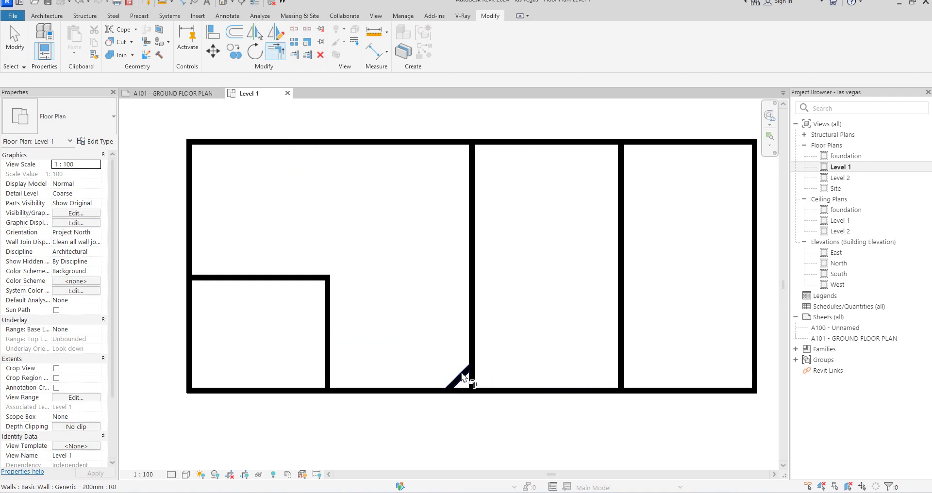
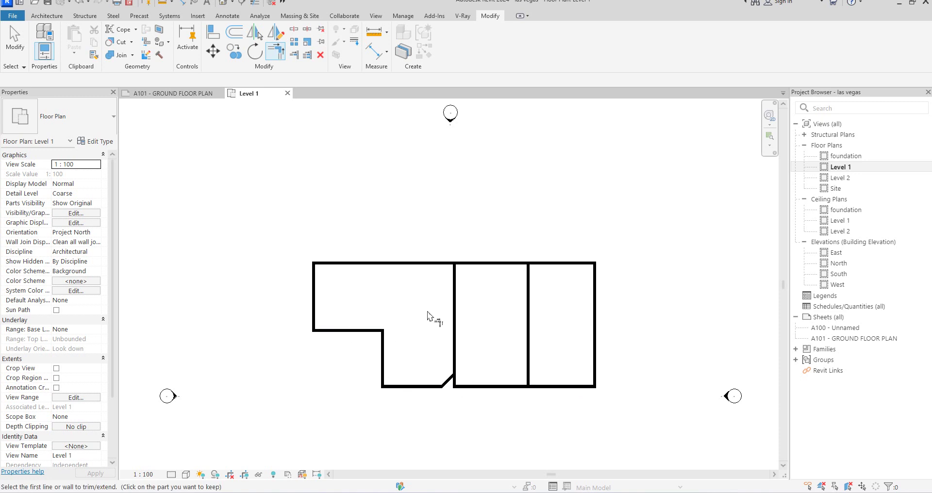
key(Escape)
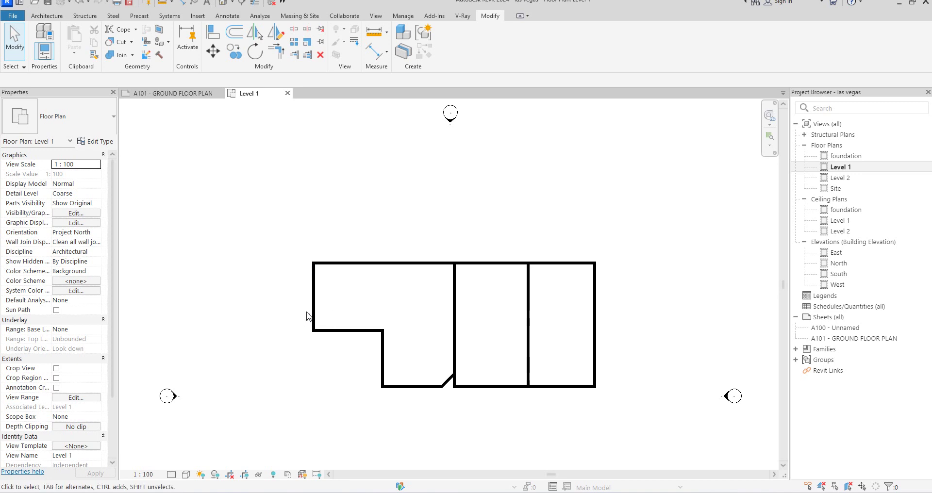
Add aligned dimensions across the lower left bay and the middle bay, measured between their vertical walls.
scroll(427, 402, up, 1)
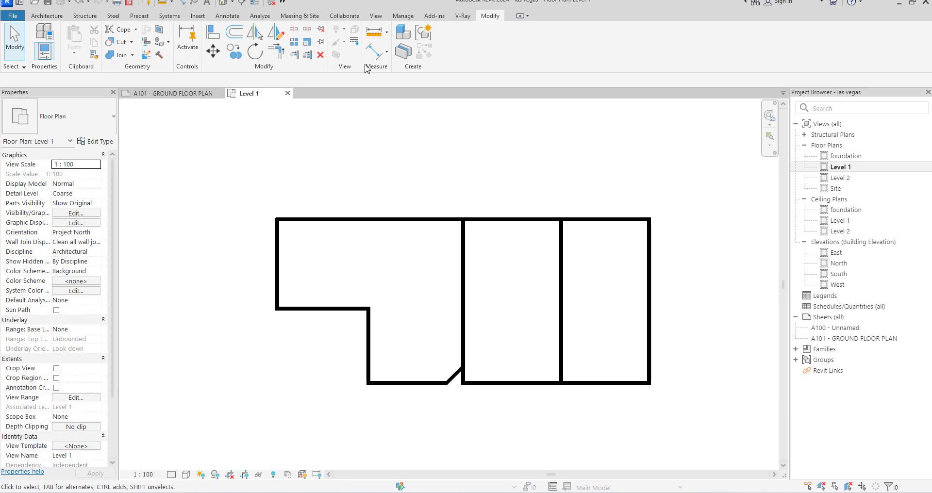
click(373, 50)
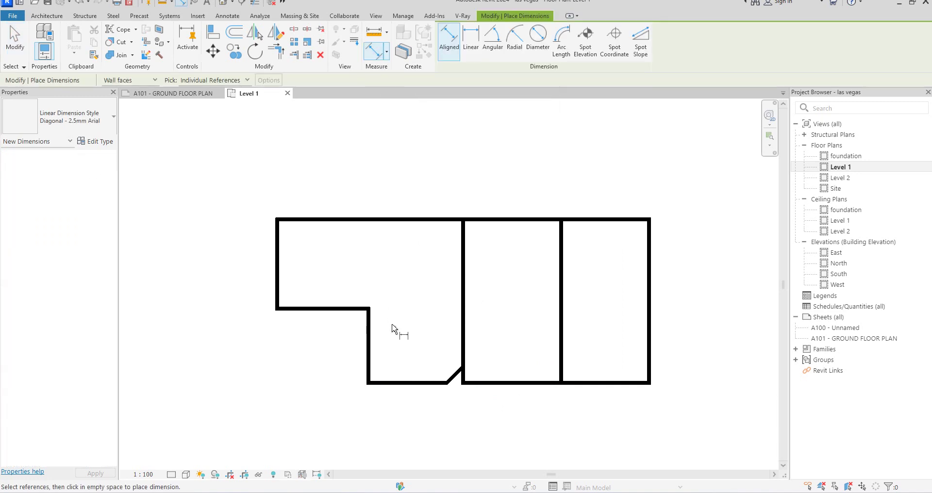
click(372, 363)
click(460, 350)
click(416, 348)
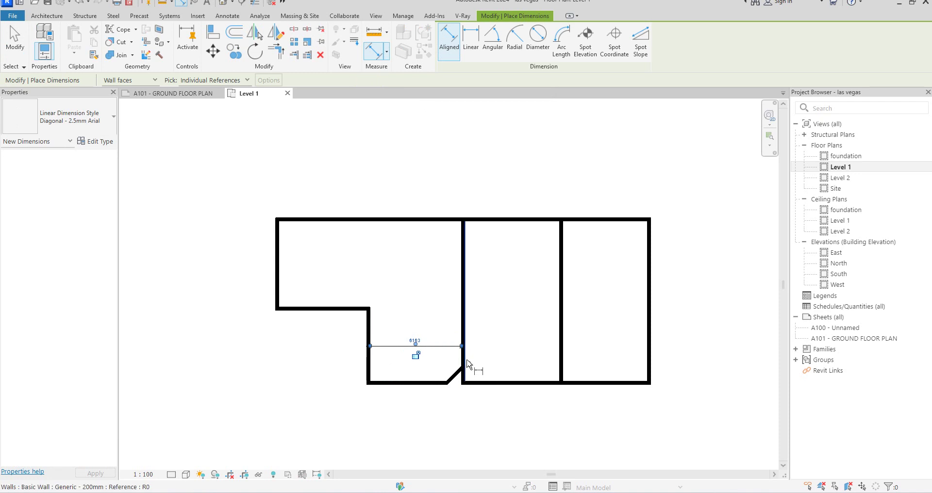
click(465, 360)
click(562, 365)
click(510, 350)
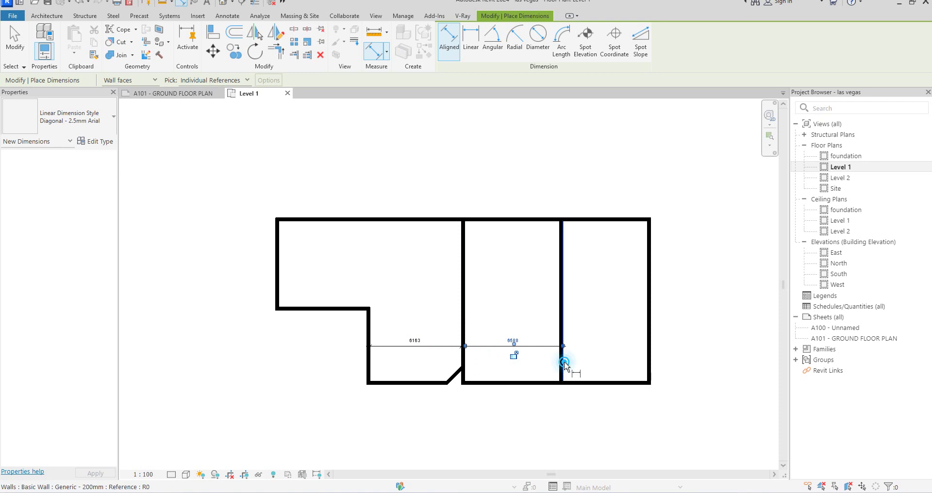
Add an aligned dimension across the right bay, from its dividing wall to the right exterior wall.
click(564, 365)
click(650, 373)
click(598, 361)
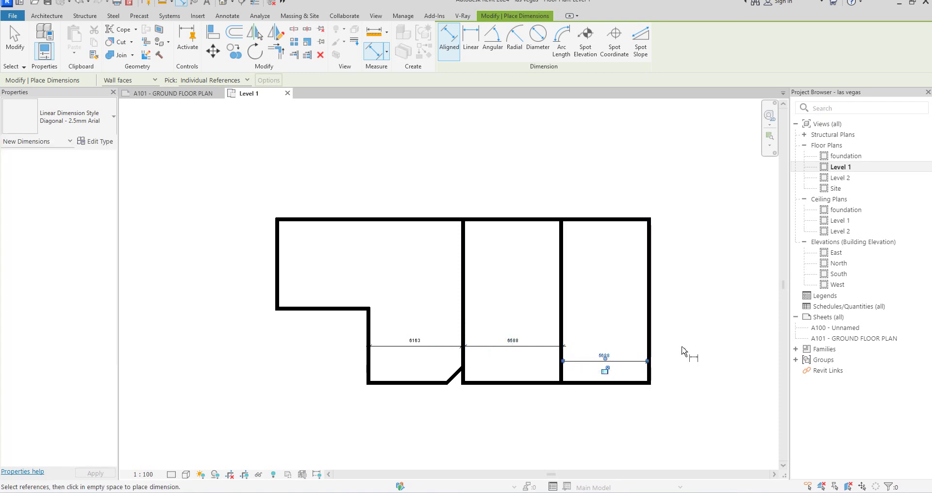
scroll(682, 350, up, 2)
key(Escape)
key(Escape)
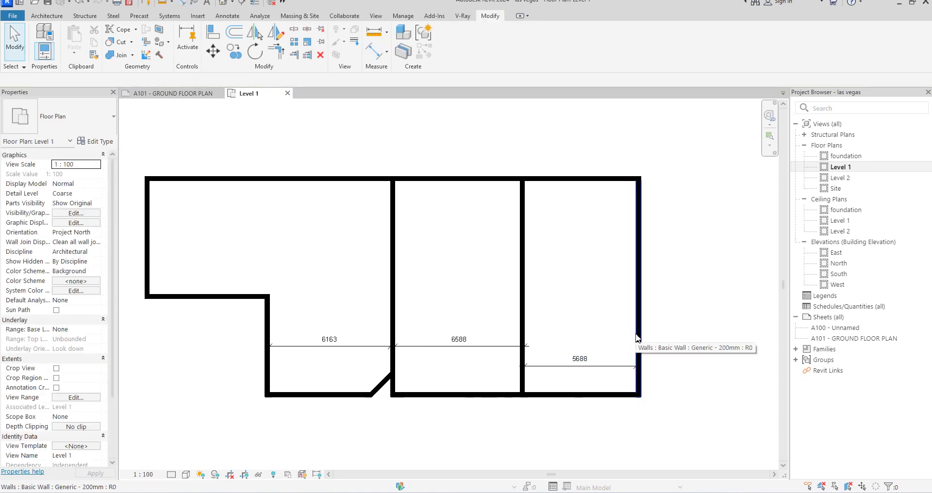
Set the right bay's dimension to 6000 mm by moving the right exterior wall.
click(637, 338)
click(580, 362)
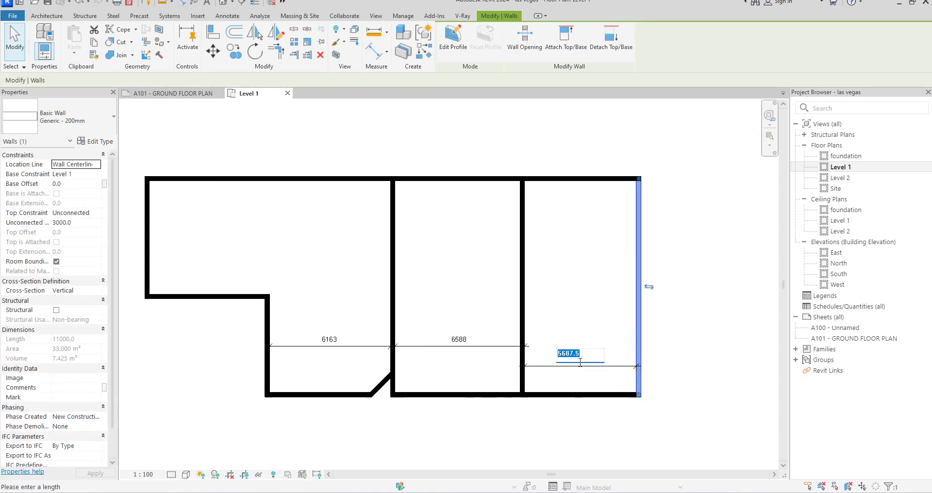
text(6000)
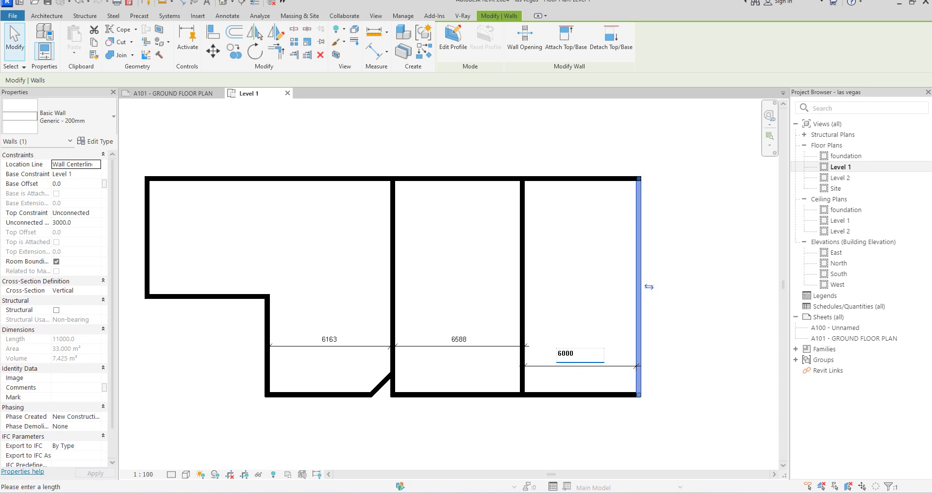
key(Return)
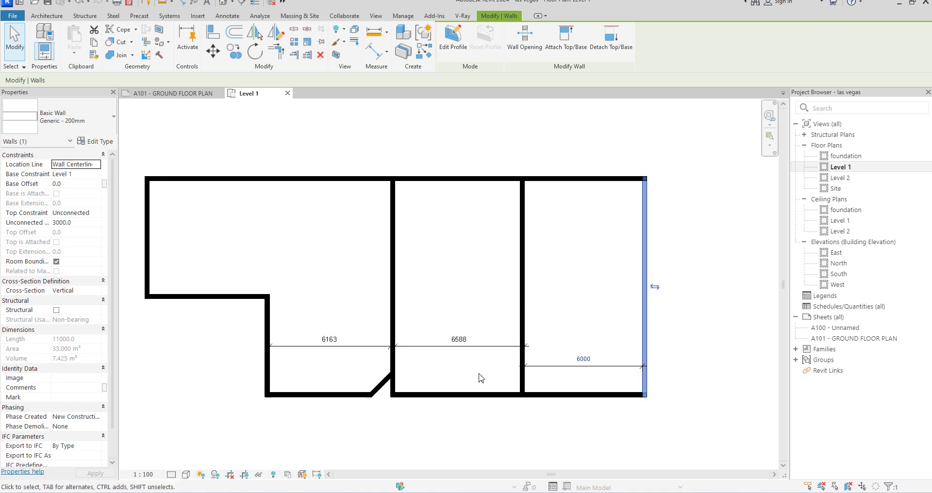
Set the middle bay's width to 7000 mm by moving the dividing wall on its right.
click(525, 318)
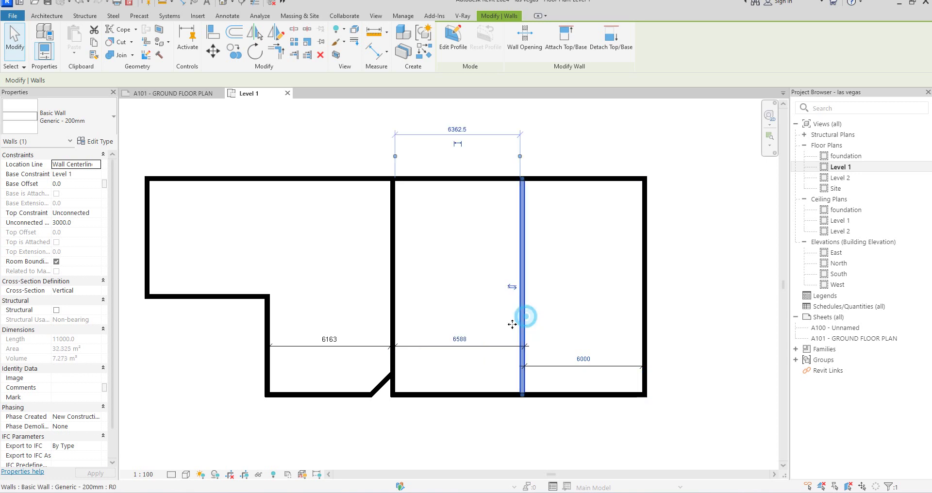
click(454, 336)
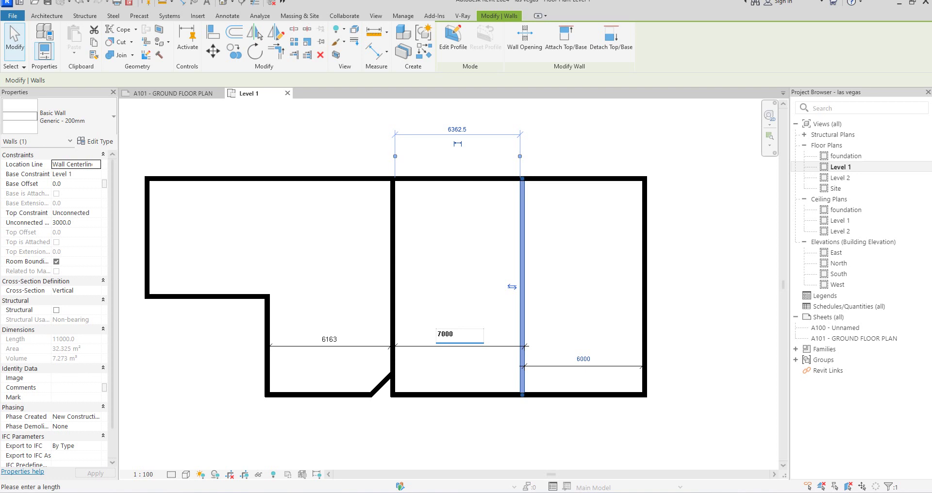
text(7000)
key(Return)
Move the right exterior wall again so the right bay's dimension is 6000 mm.
click(643, 356)
click(587, 359)
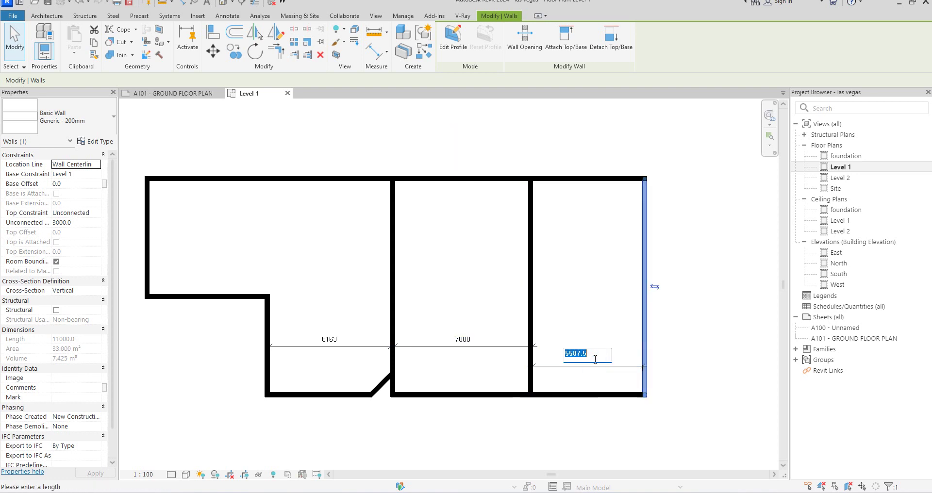
text(6000)
key(Return)
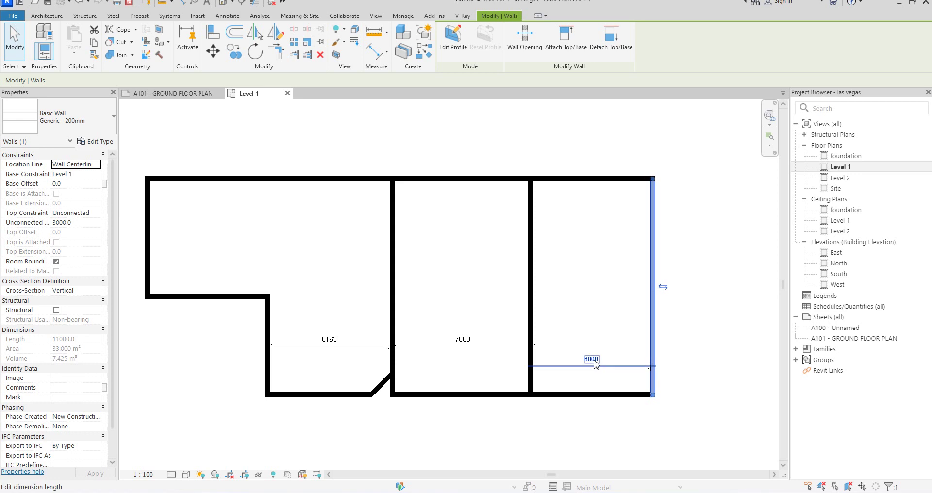
click(613, 438)
scroll(396, 226, down, 2)
scroll(374, 322, up, 2)
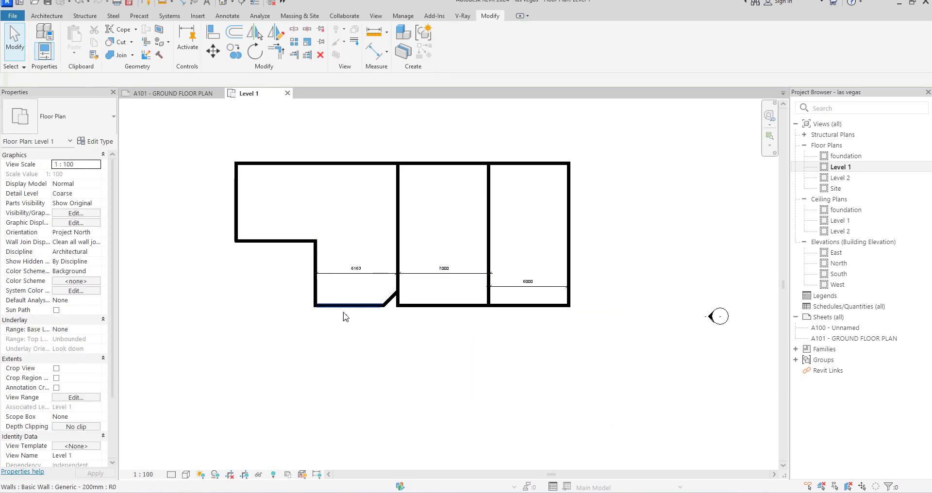
scroll(465, 337, down, 2)
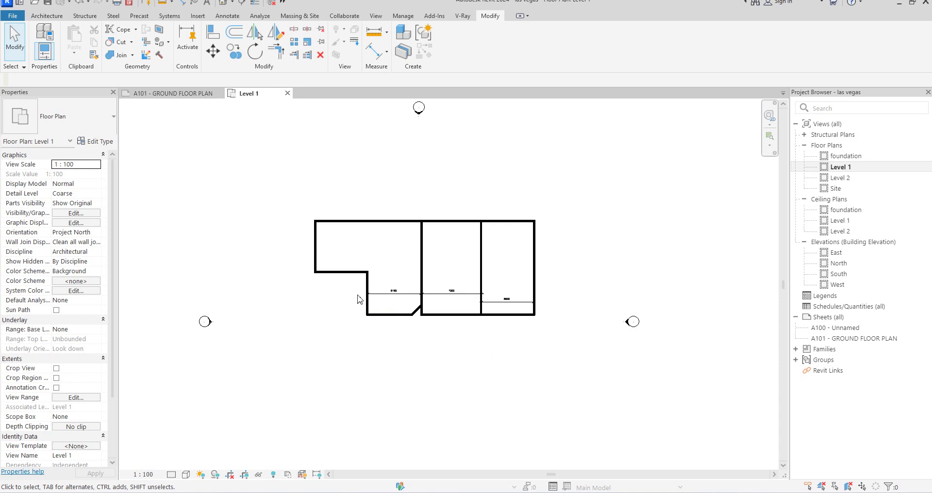
Dimension the depth of the lower-left notch between its horizontal wall and the lower exterior wall.
key(d)
key(i)
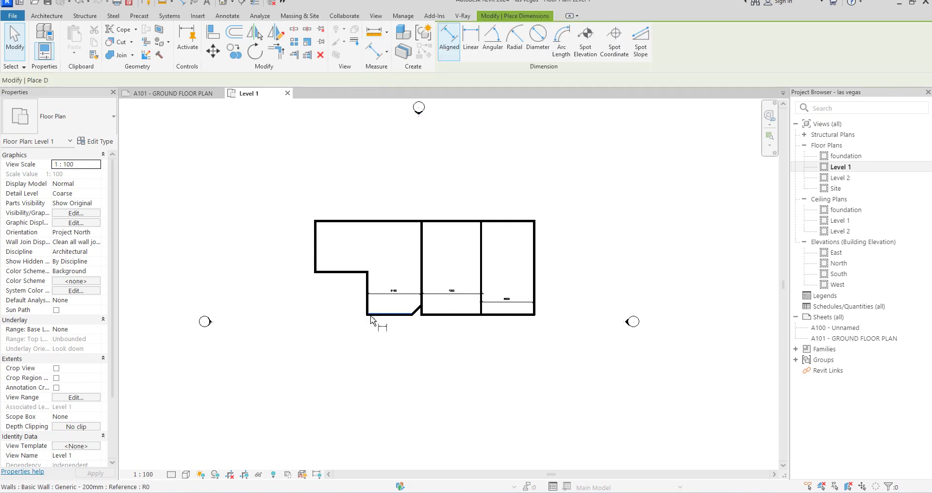
click(381, 317)
click(343, 272)
scroll(343, 291, up, 4)
scroll(334, 306, up, 2)
click(332, 307)
scroll(364, 207, down, 3)
right_click(365, 196)
right_click(336, 192)
click(386, 202)
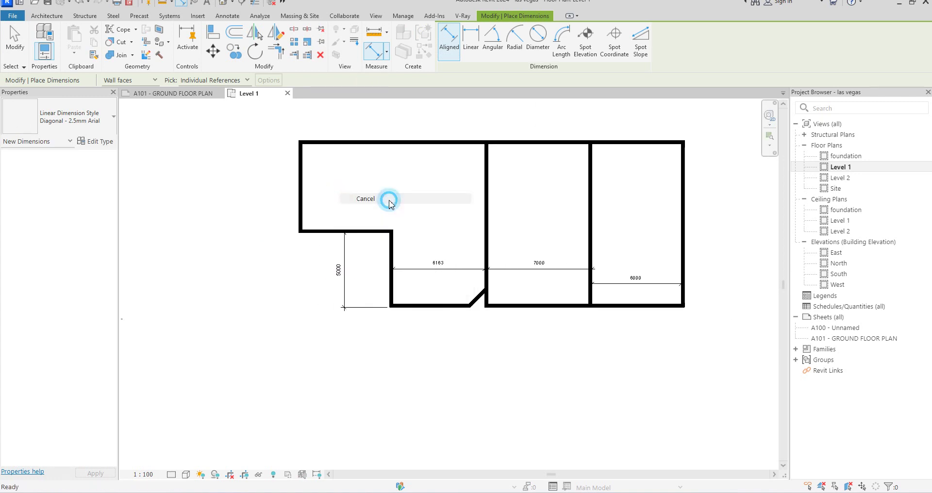
Set the lower-left notch's depth to 6000 mm by moving its horizontal wall.
click(358, 231)
click(338, 270)
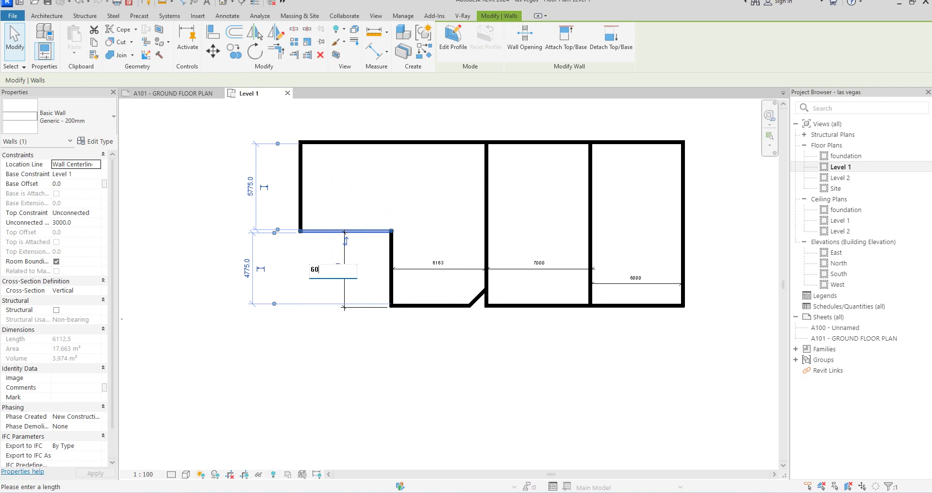
text(6000)
key(Return)
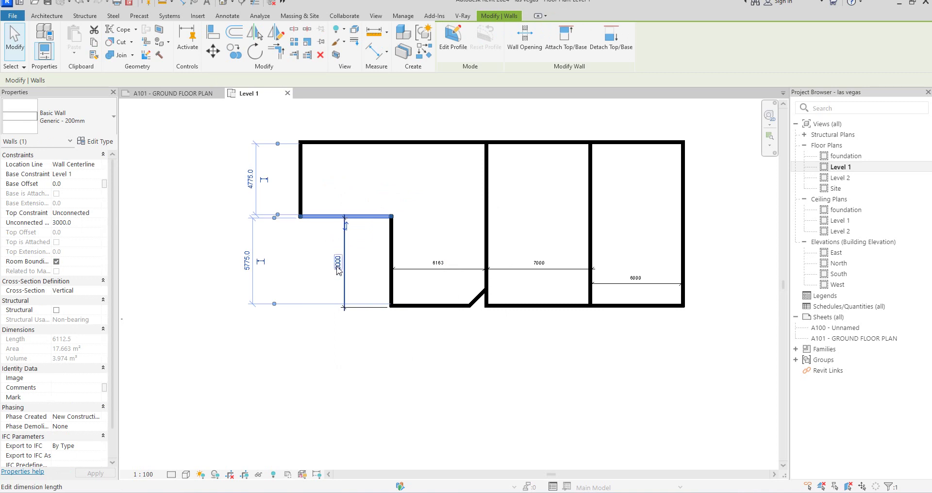
Move the upper exterior wall outward to 11000 mm from the notch's horizontal wall.
scroll(344, 408, down, 3)
click(411, 304)
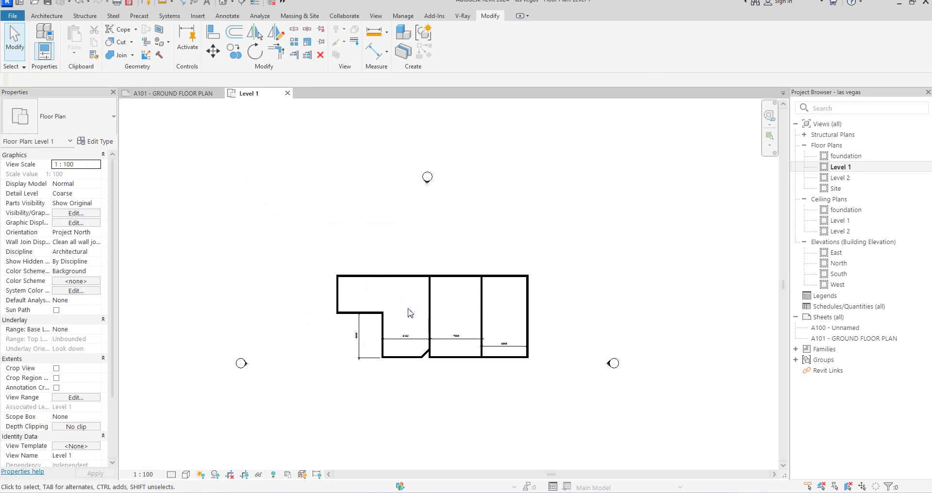
click(400, 275)
drag(400, 276, 396, 230)
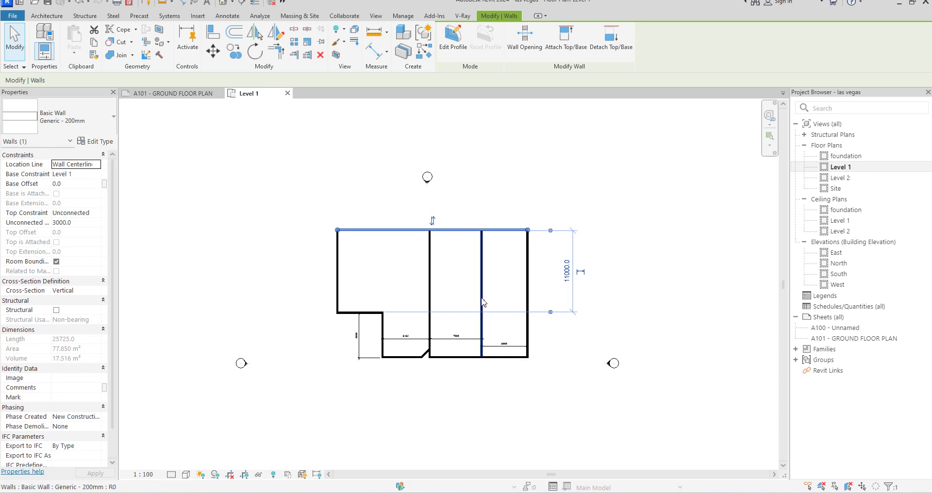
Draw a horizontal interior wall across the lower-left room, from just below the notch corner to the first vertical interior wall.
click(385, 275)
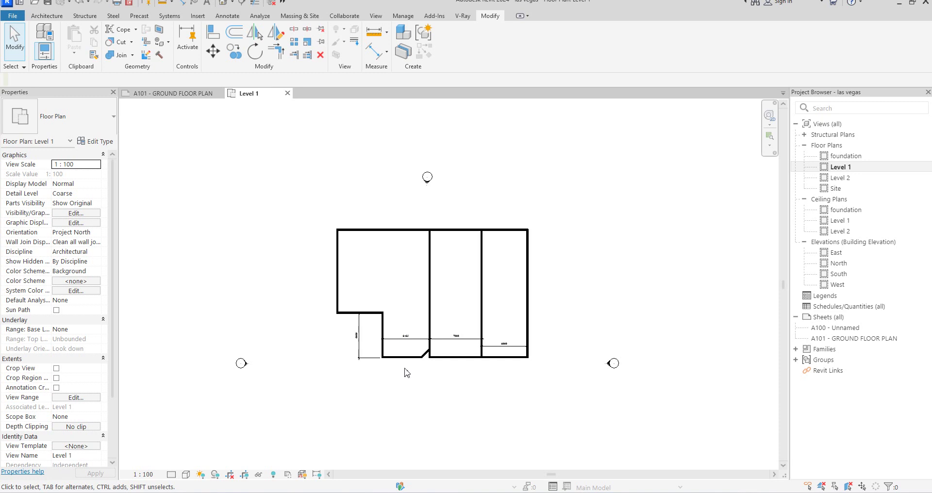
scroll(412, 355, up, 2)
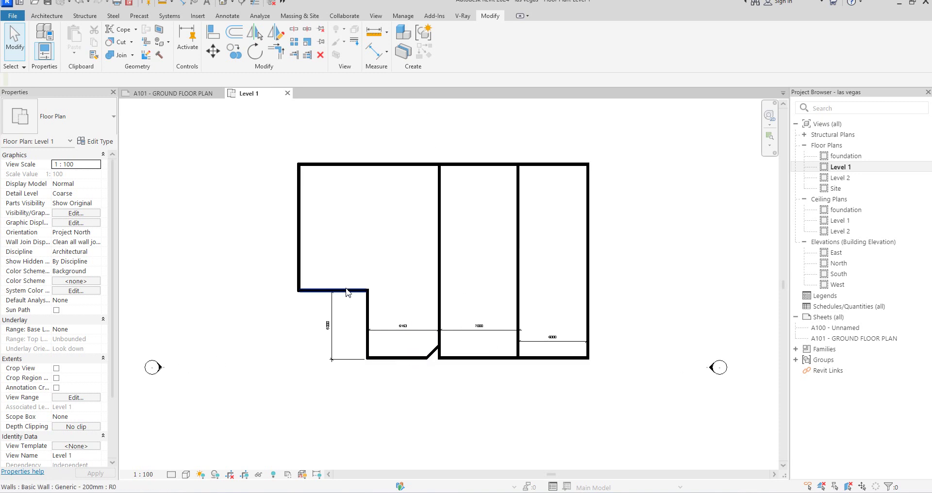
click(347, 291)
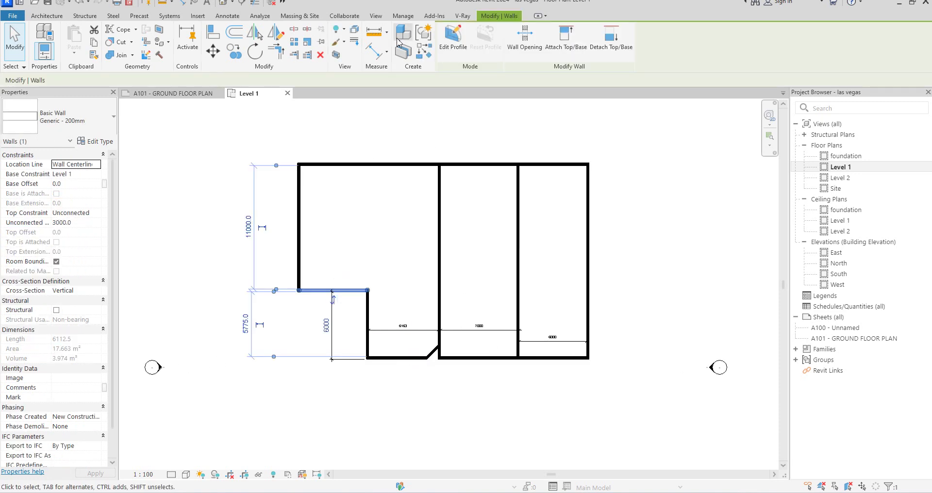
click(424, 50)
scroll(367, 297, up, 1)
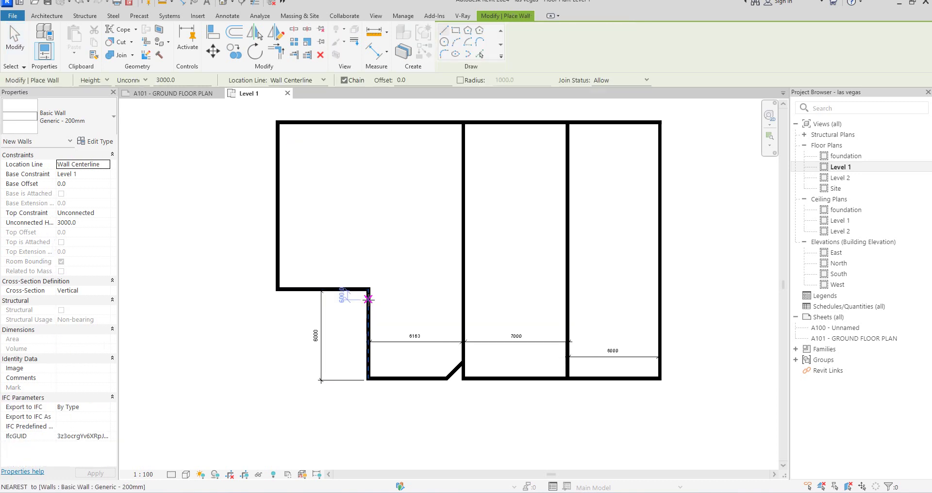
scroll(368, 300, up, 2)
click(369, 292)
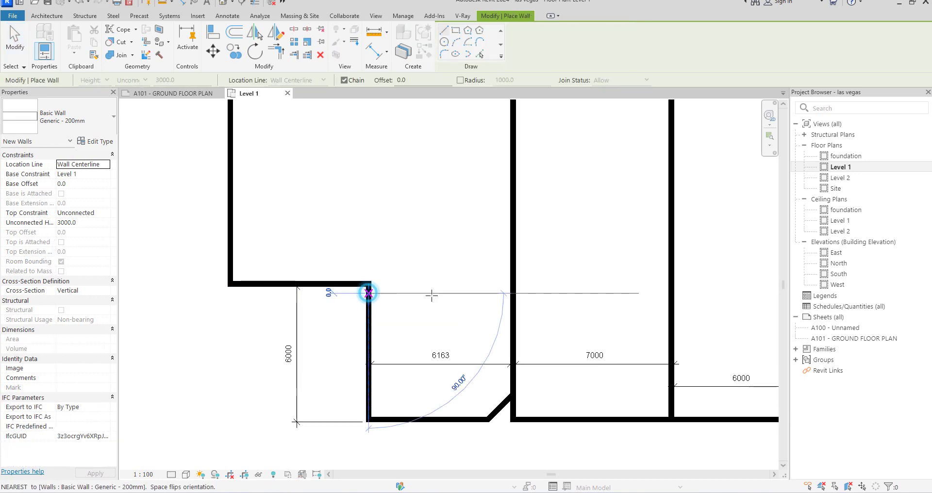
click(513, 293)
key(Escape)
scroll(417, 306, down, 3)
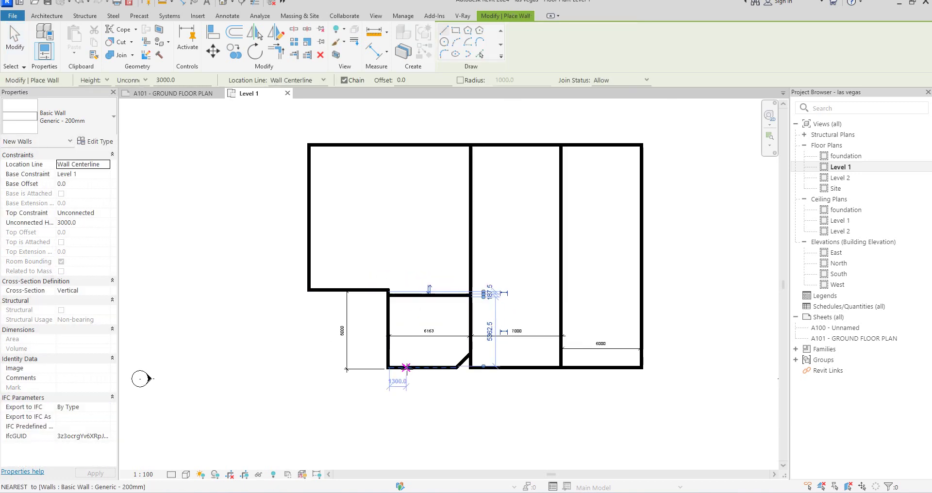
Enclose the room above with a horizontal wall about 6390 mm long and a vertical wall about 8610 mm long reaching the upper exterior wall.
click(470, 256)
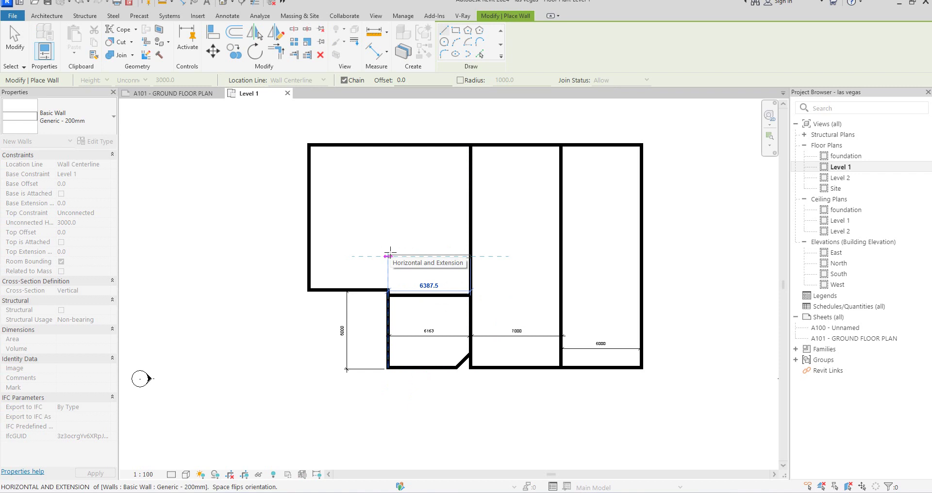
click(389, 255)
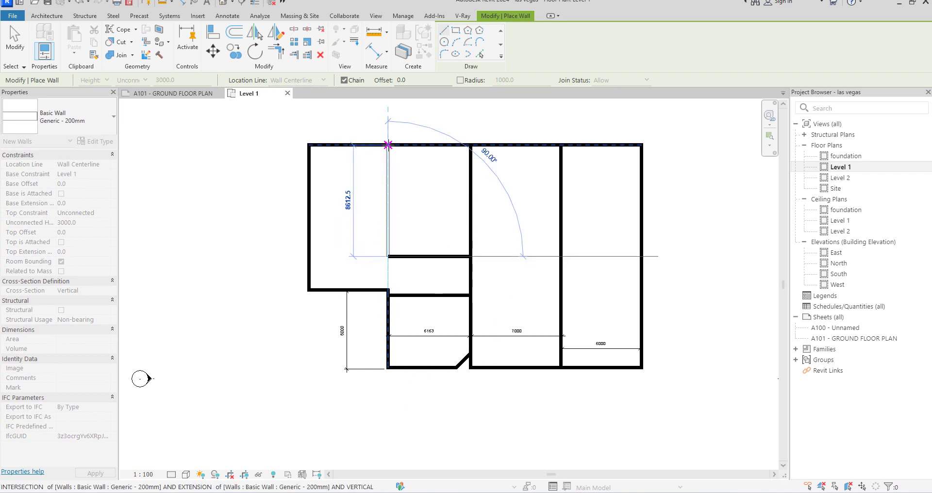
click(388, 144)
right_click(409, 195)
click(447, 202)
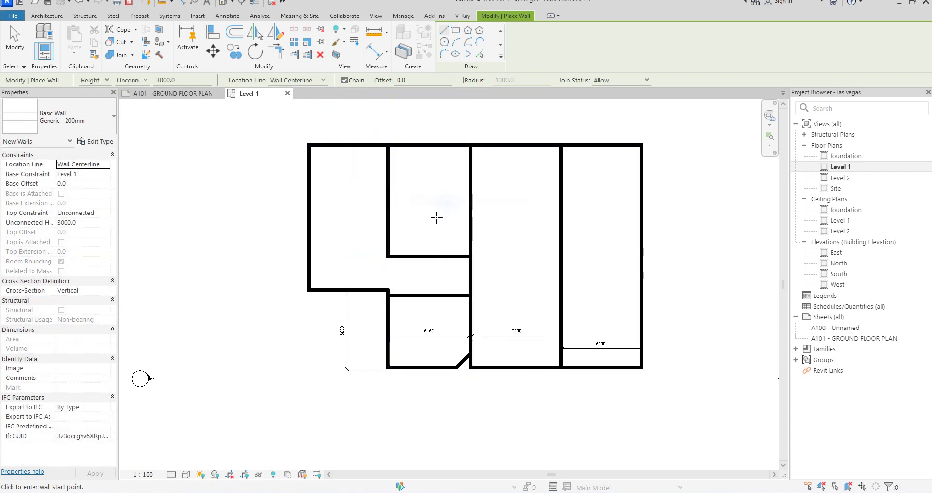
Draw a horizontal wall across the left bay about 3990 mm below the upper exterior wall, and trim the corners to cut off the plan's upper-left part.
click(311, 198)
click(388, 199)
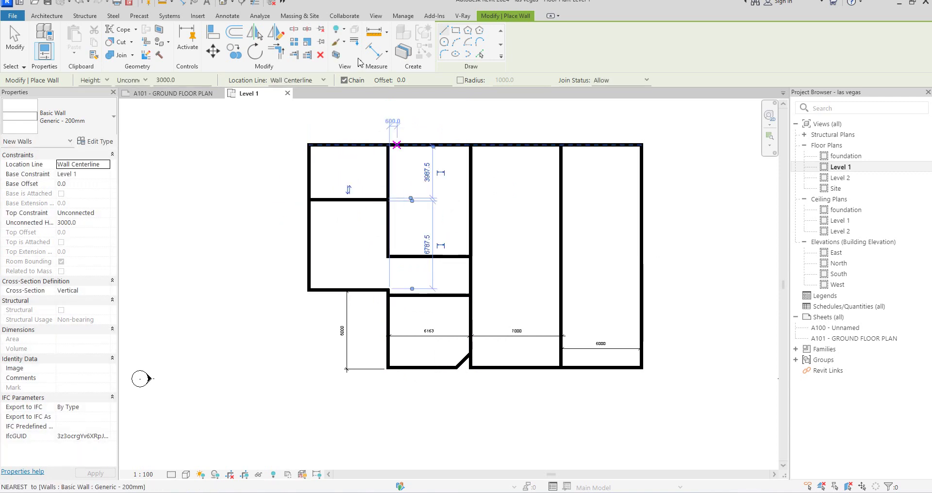
click(275, 50)
click(387, 165)
click(416, 145)
click(353, 199)
click(310, 234)
scroll(408, 238, down, 1)
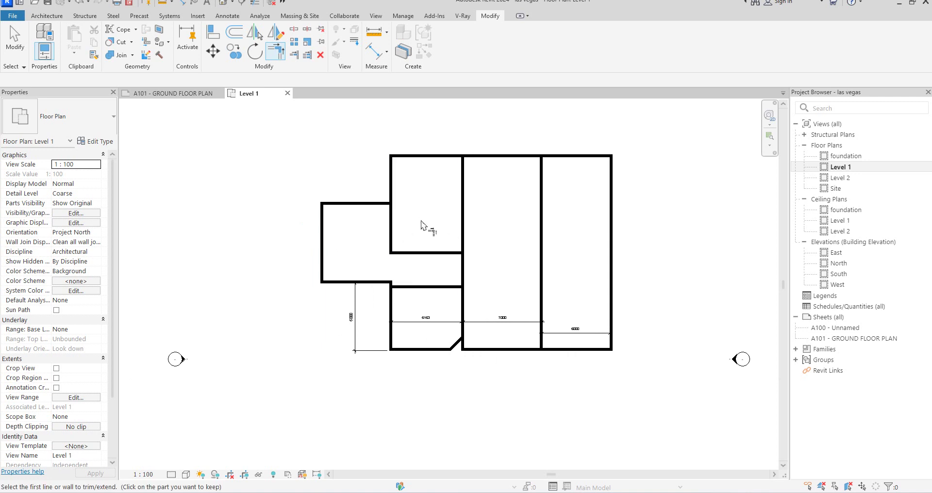
right_click(428, 190)
click(451, 194)
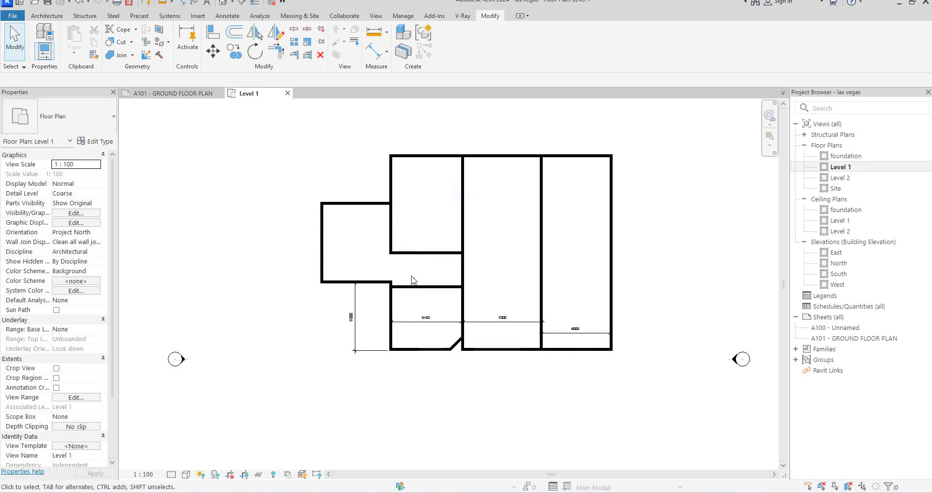
Extend the notch's vertical wall up to the upper exterior wall so it closes off the left room.
click(393, 308)
drag(391, 283, 391, 157)
click(412, 208)
scroll(412, 207, down, 1)
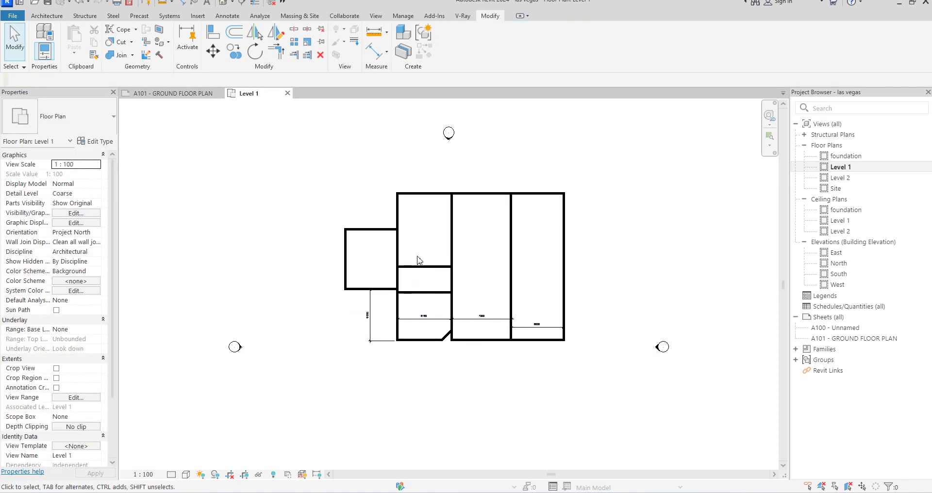
Dimension the left room's width between its left exterior wall and the adjoining vertical wall.
scroll(436, 243, up, 1)
click(456, 236)
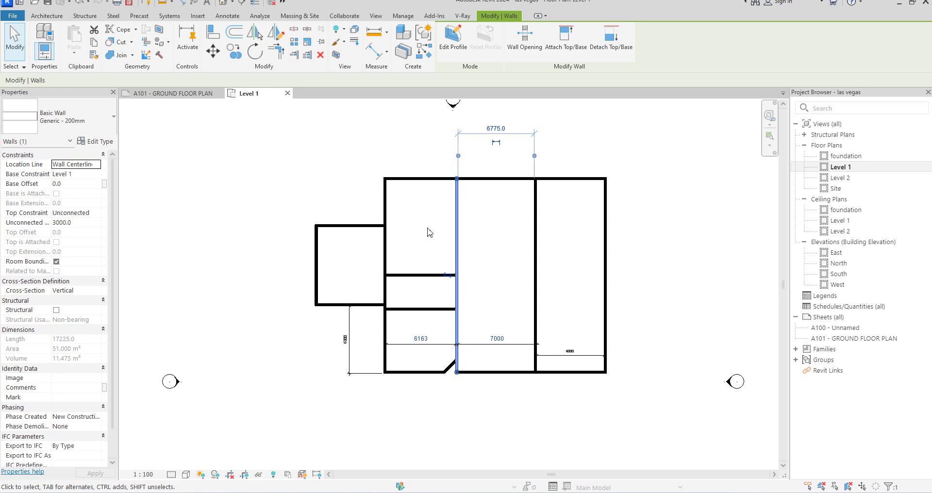
click(375, 50)
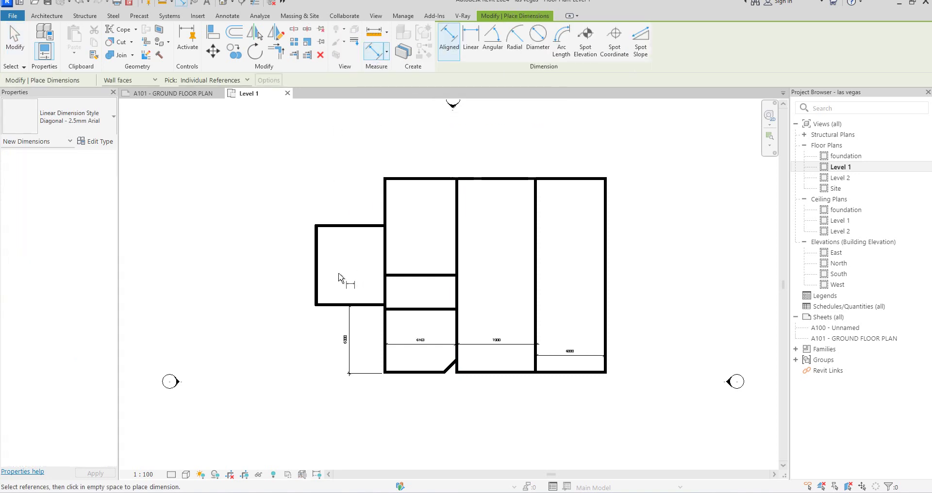
click(318, 270)
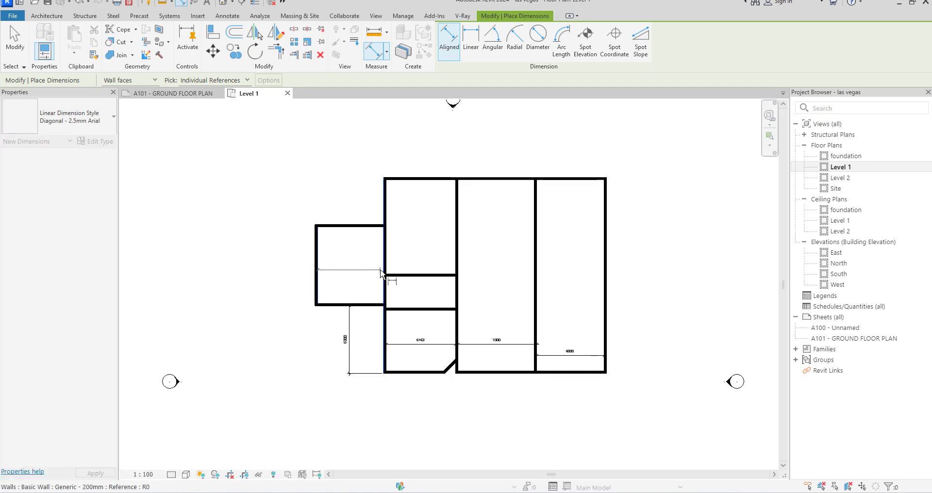
click(384, 272)
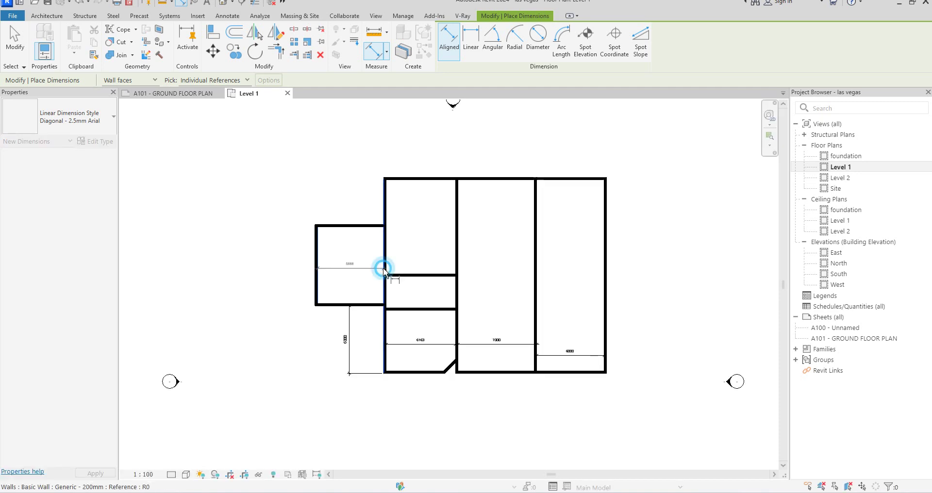
click(354, 267)
scroll(374, 250, up, 3)
right_click(370, 250)
click(378, 250)
right_click(350, 246)
click(388, 249)
Set the left room's width to 4500 mm by moving its left exterior wall.
click(275, 257)
click(329, 272)
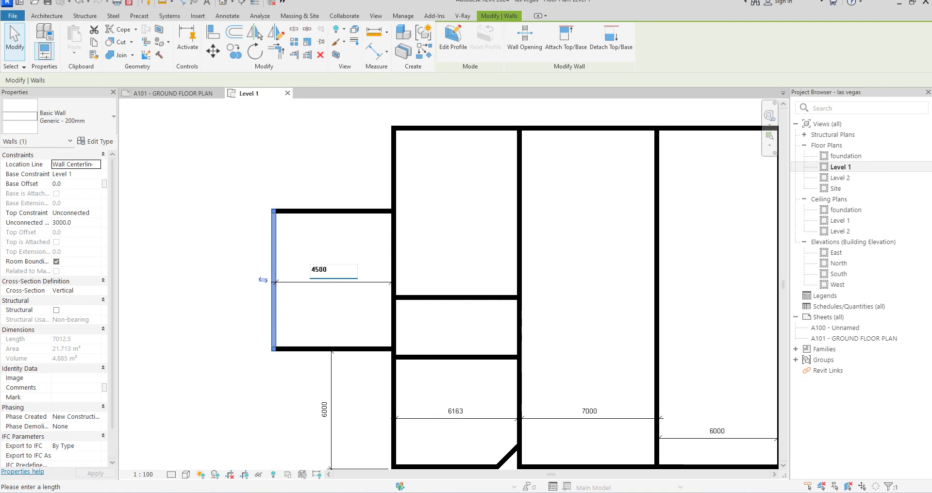
key(Return)
key(Escape)
scroll(373, 260, down, 2)
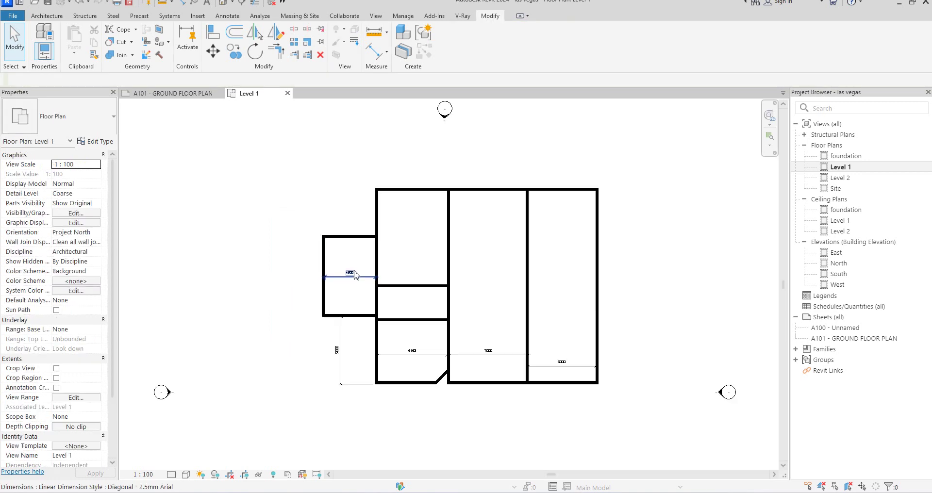
Dimension the depth of the upper-left room between the upper exterior wall and the horizontal interior wall below it.
scroll(444, 276, up, 2)
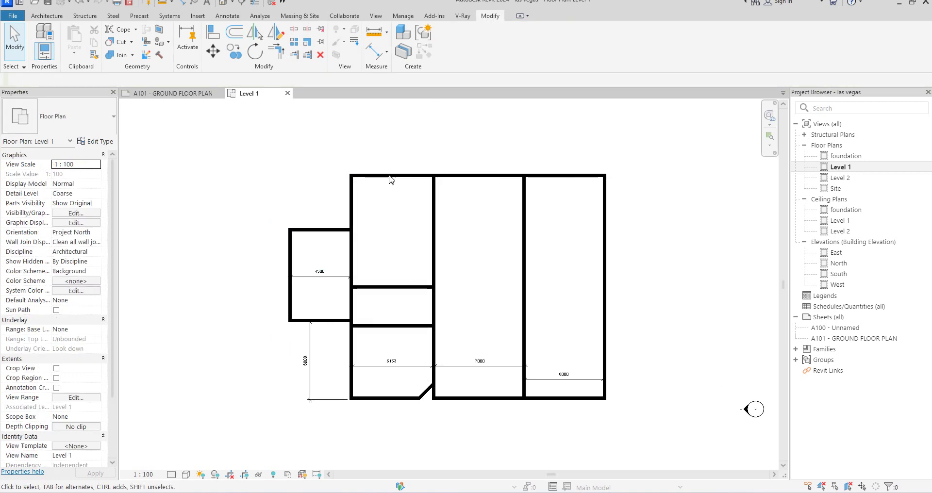
click(374, 51)
scroll(373, 183, up, 3)
click(380, 168)
click(387, 387)
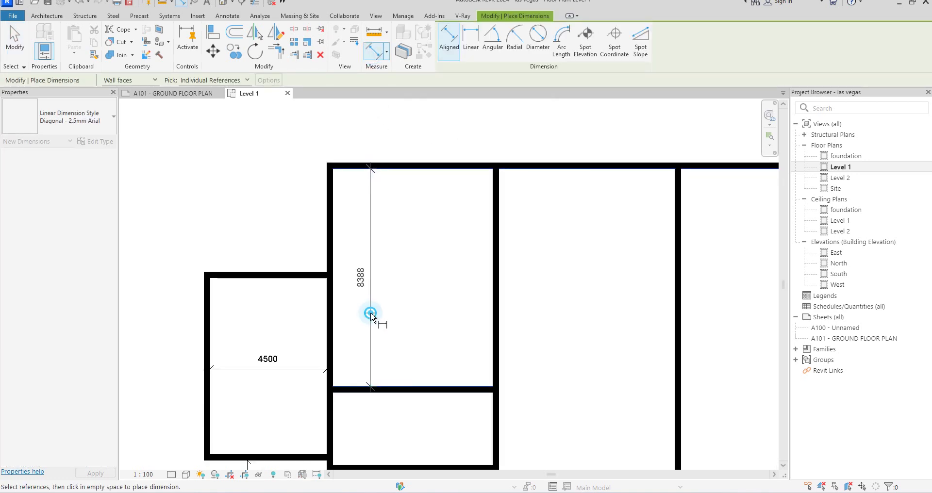
click(372, 317)
right_click(422, 245)
click(446, 243)
right_click(420, 241)
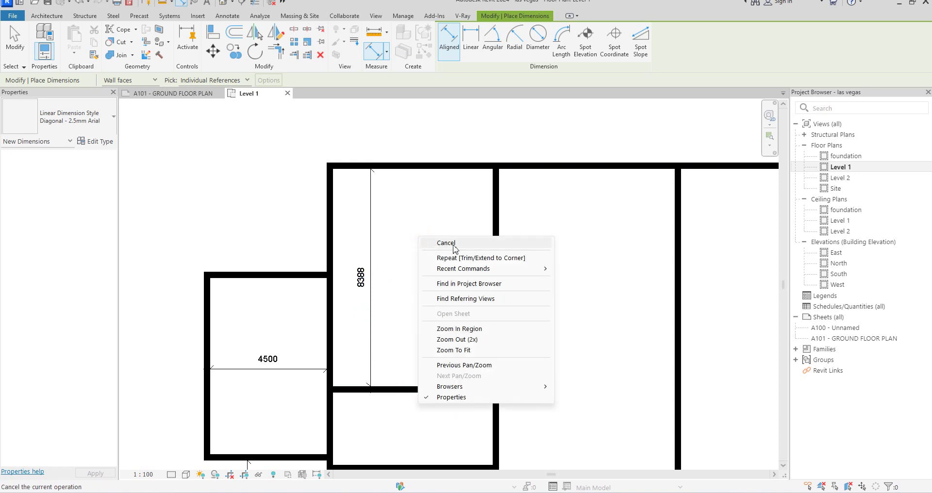
click(455, 247)
right_click(439, 241)
click(456, 247)
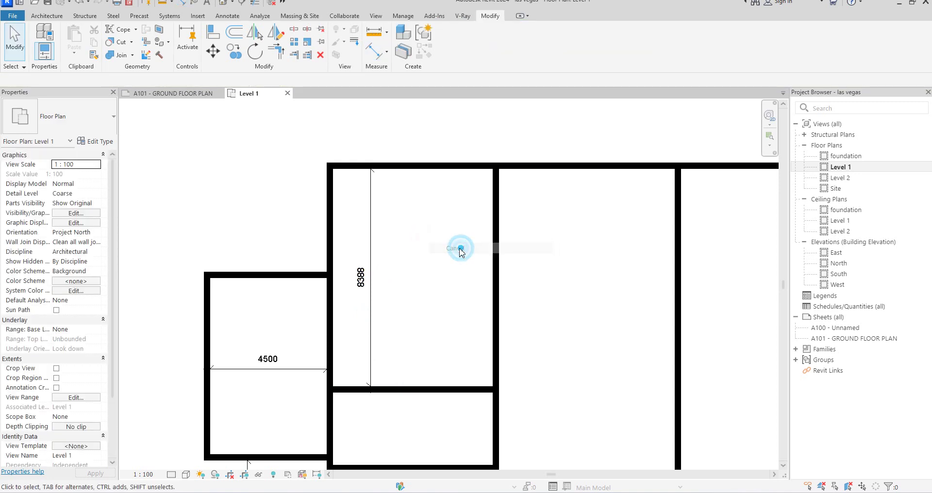
Set the upper-left room's depth to 6500 mm by moving the upper exterior wall.
click(413, 169)
scroll(409, 177, down, 2)
scroll(378, 256, up, 2)
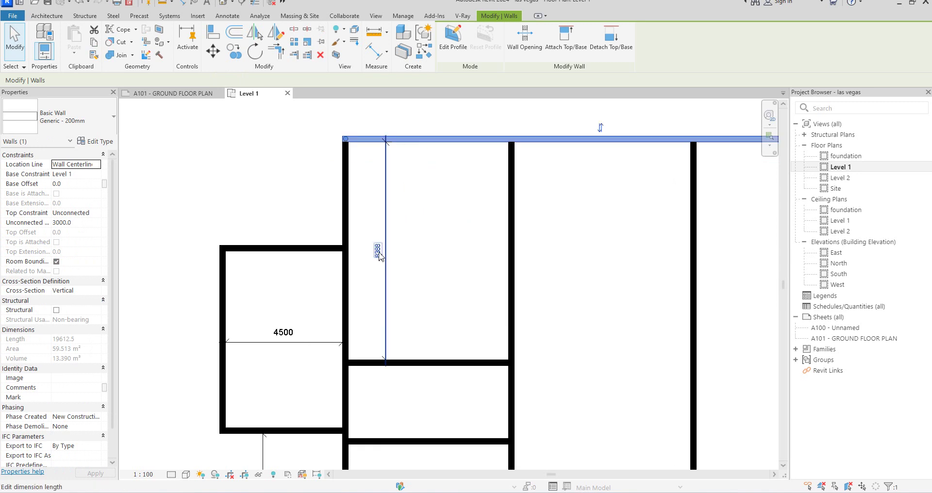
click(378, 252)
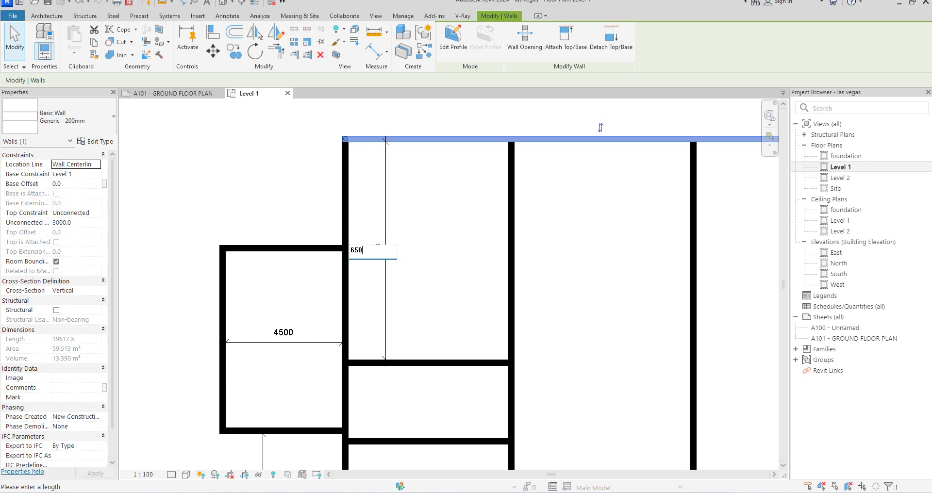
key(Return)
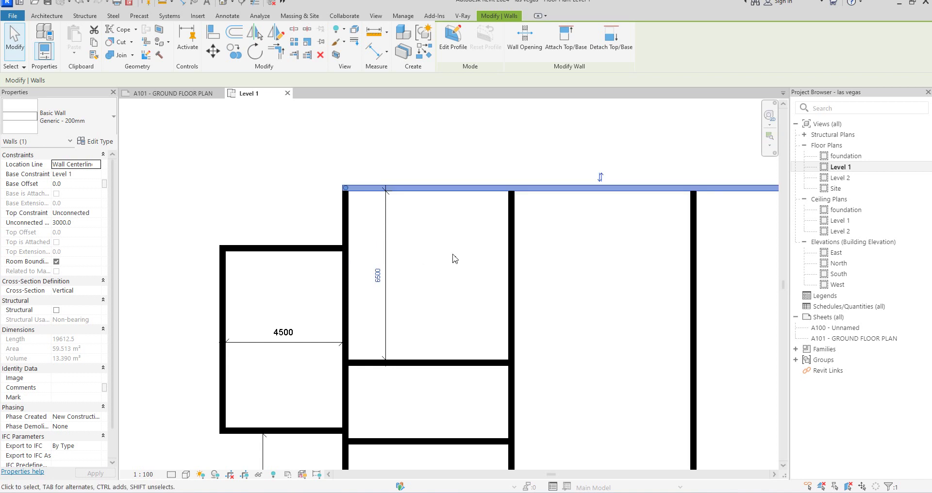
click(419, 275)
scroll(408, 240, down, 2)
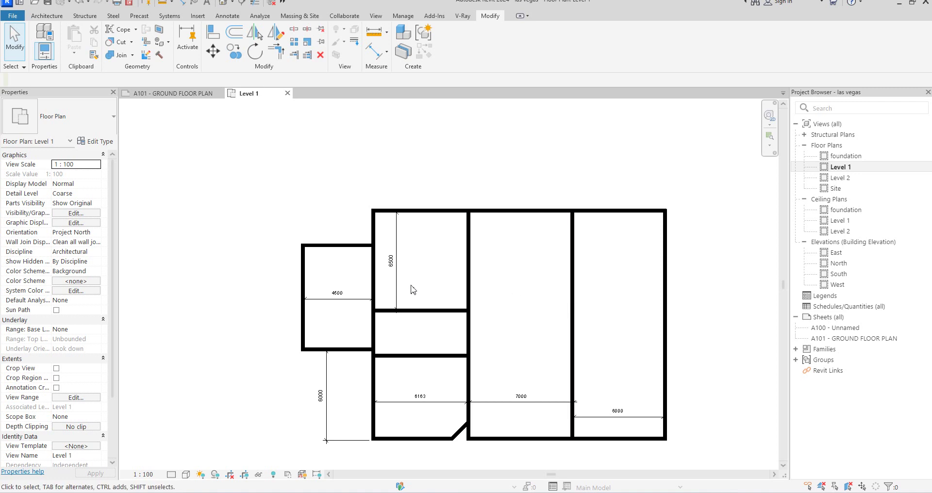
scroll(420, 328, down, 2)
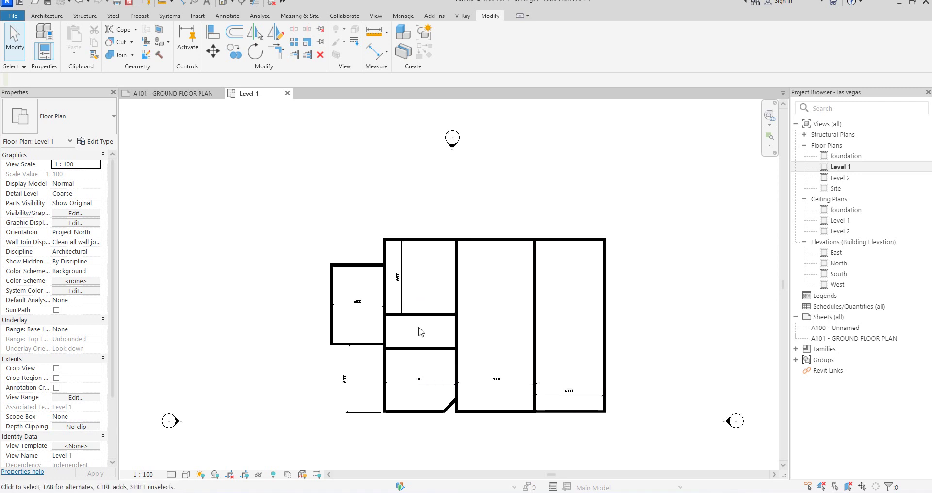
Draw a horizontal wall across the middle and right bays to the right exterior wall, about 3710 mm below the upper exterior wall.
click(456, 296)
click(423, 52)
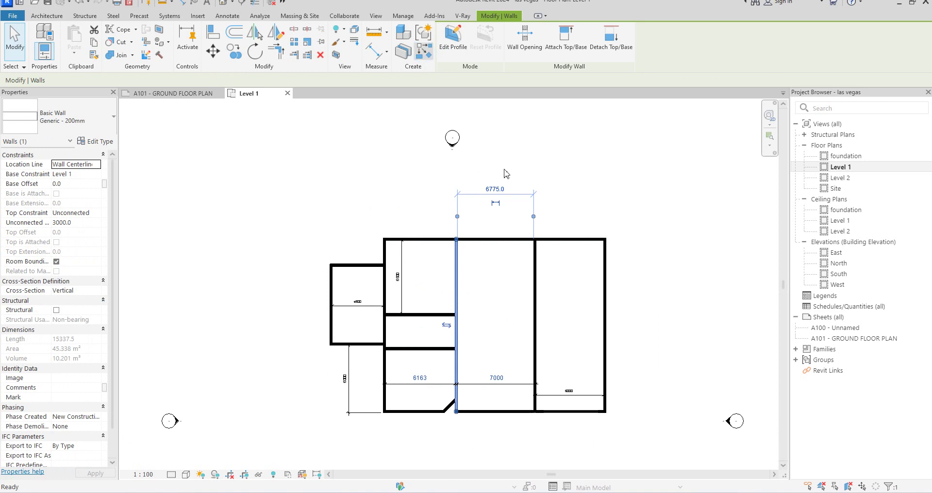
click(456, 282)
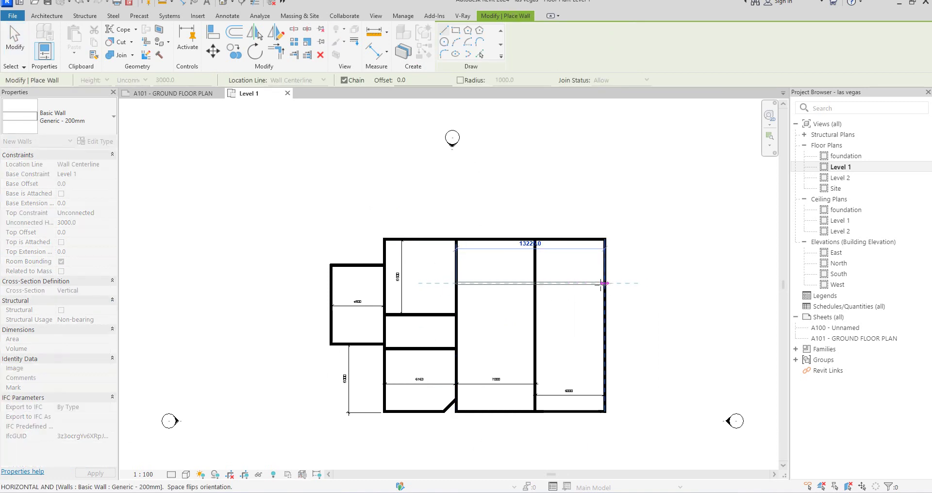
click(604, 283)
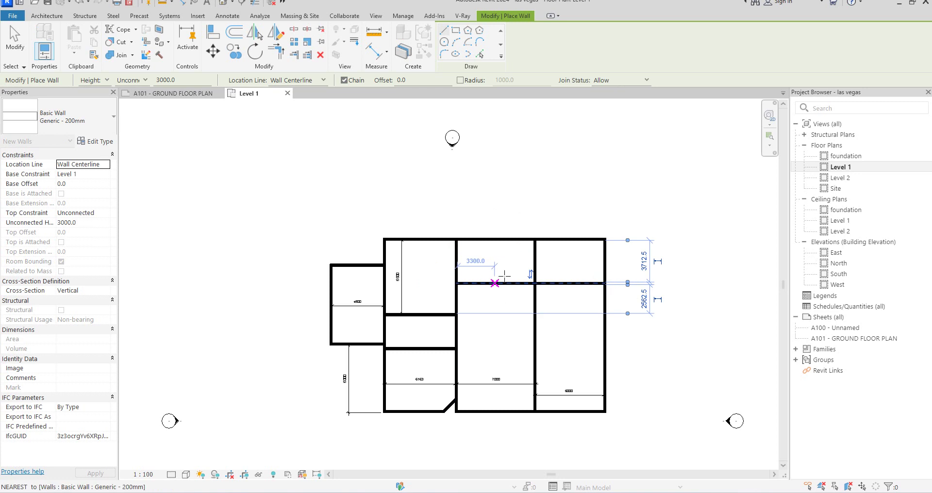
scroll(506, 275, up, 2)
scroll(477, 298, down, 1)
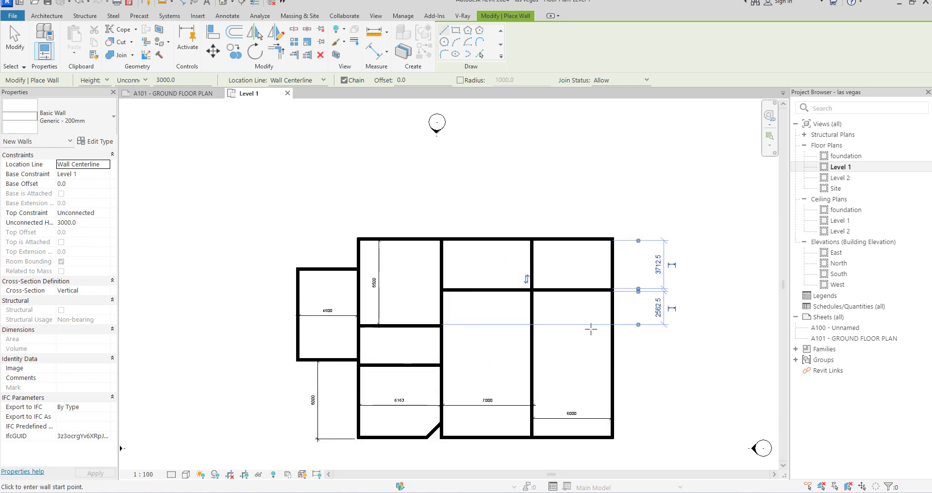
Draw a vertical wall through the right bay from the upper to the lower exterior wall, about 1610 mm from the bay's left wall.
click(552, 239)
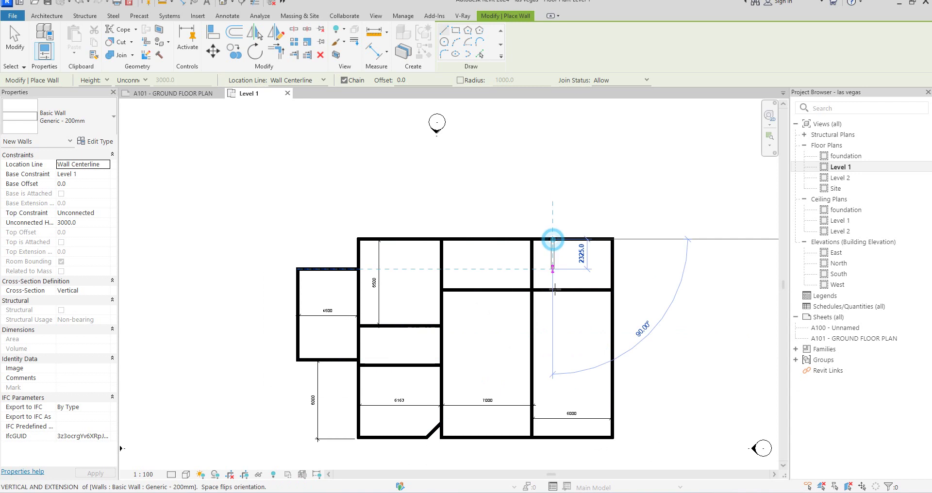
click(553, 437)
key(Escape)
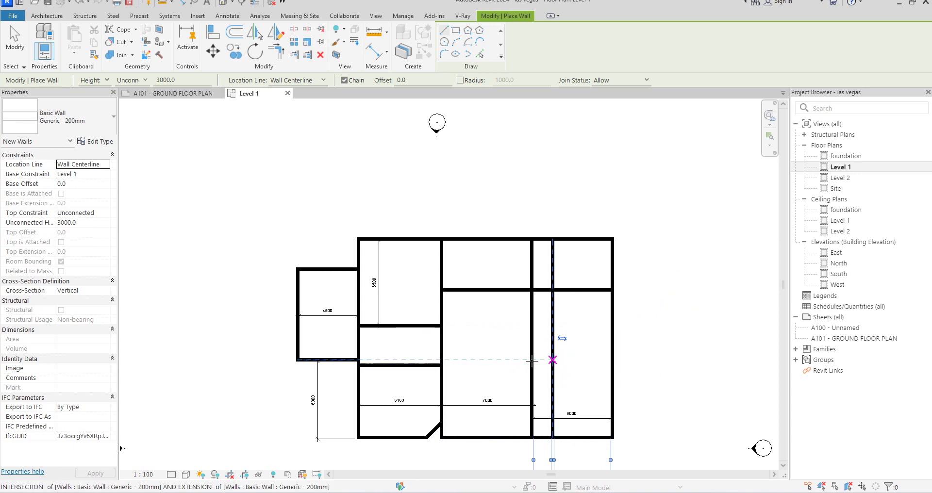
Draw three horizontal walls across the right bay, spaced about 4560, 1410 and 1190 mm successively below the bay's existing horizontal wall.
click(532, 351)
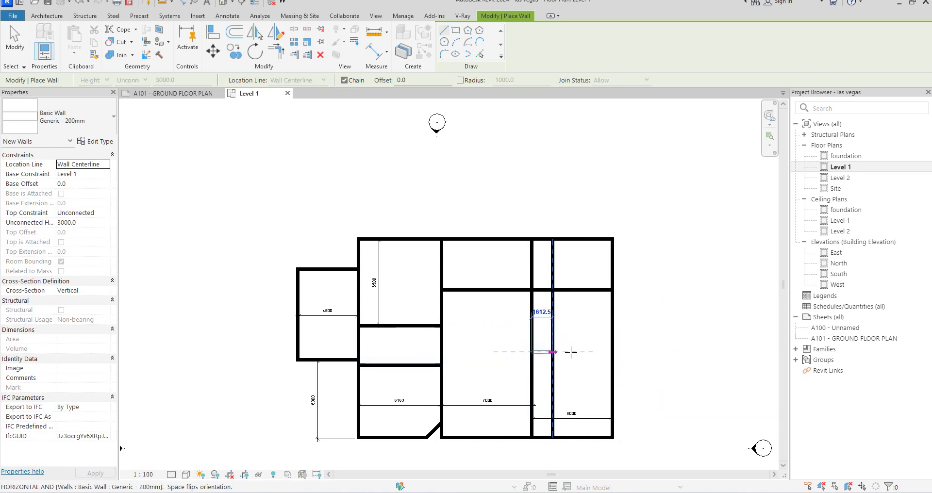
click(614, 356)
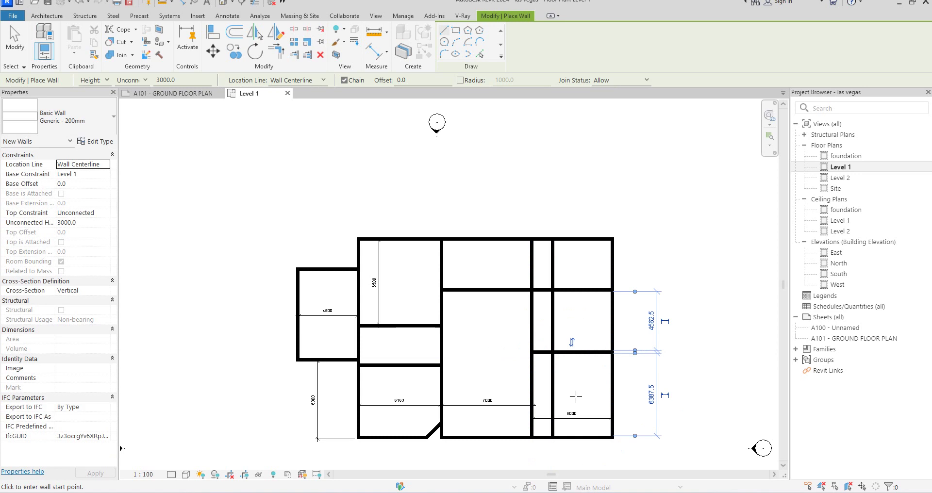
click(610, 373)
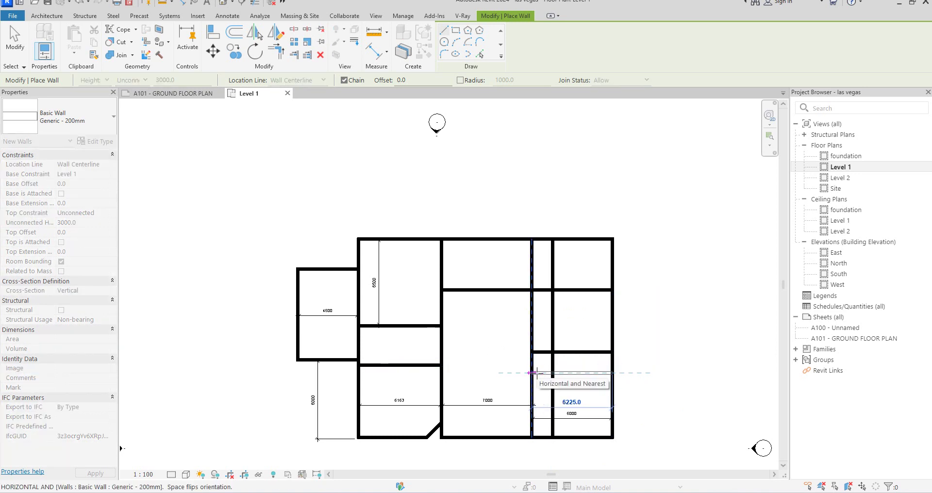
click(530, 372)
key(Escape)
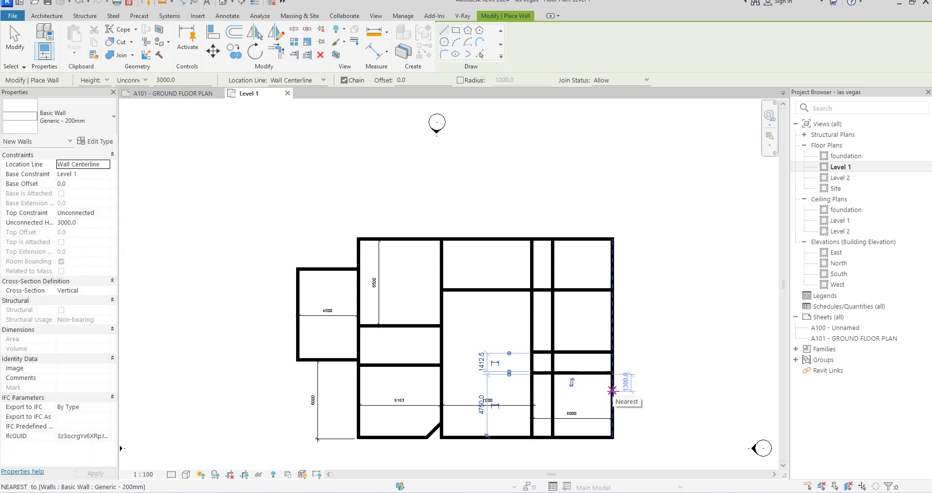
click(612, 390)
click(536, 391)
key(Escape)
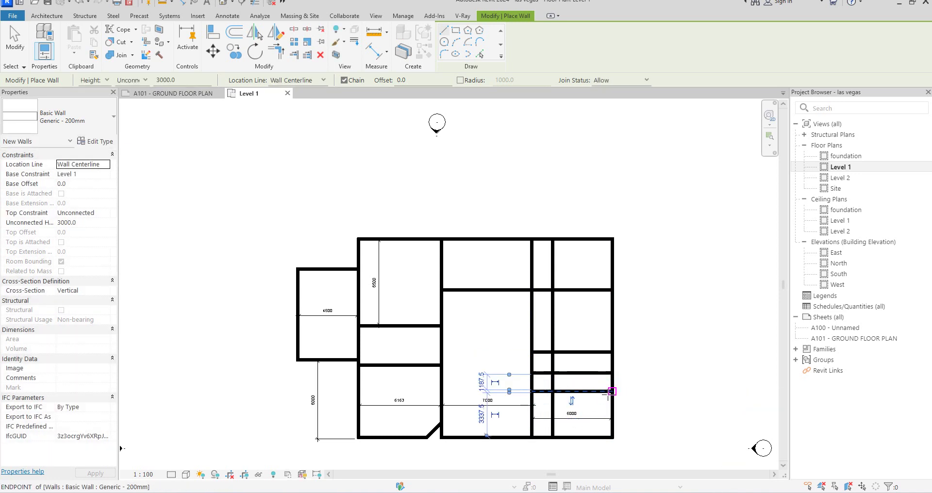
Draw a vertical wall in the upper-middle room up to the upper exterior wall, about 5060 mm from the room's left wall.
scroll(537, 390, down, 2)
scroll(630, 437, up, 1)
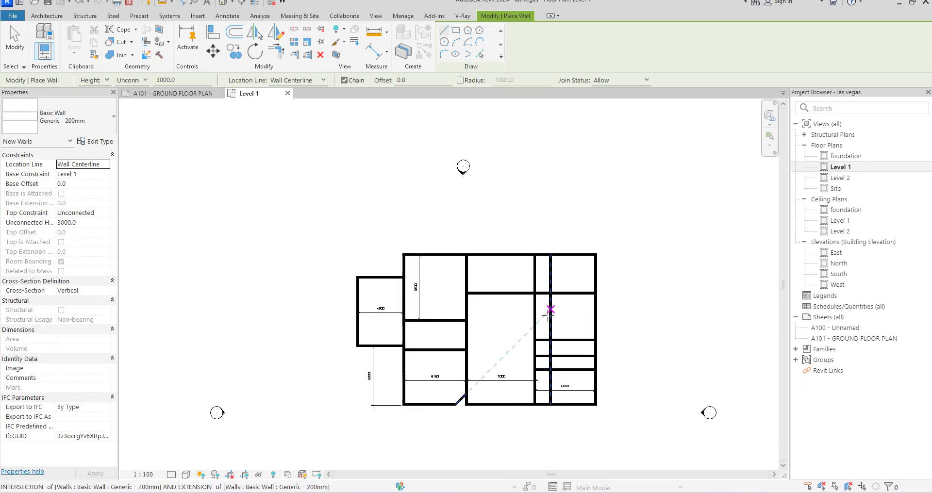
scroll(548, 306, up, 2)
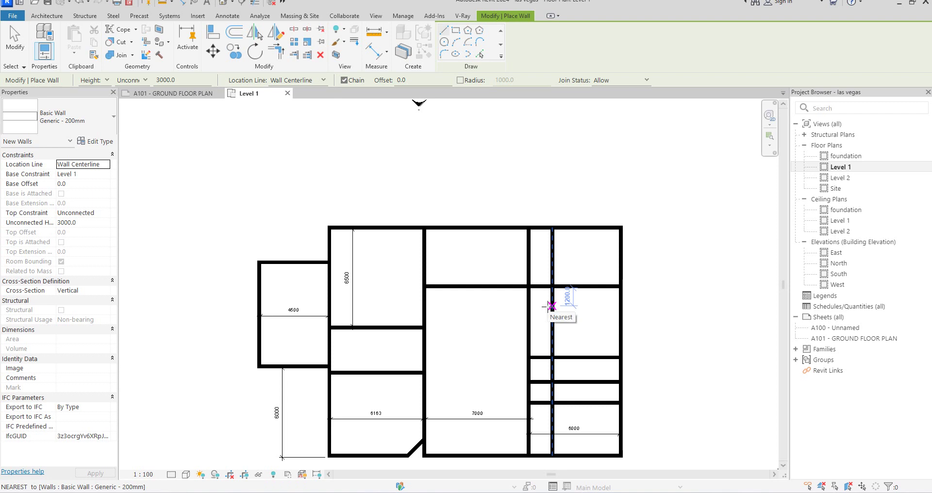
click(503, 286)
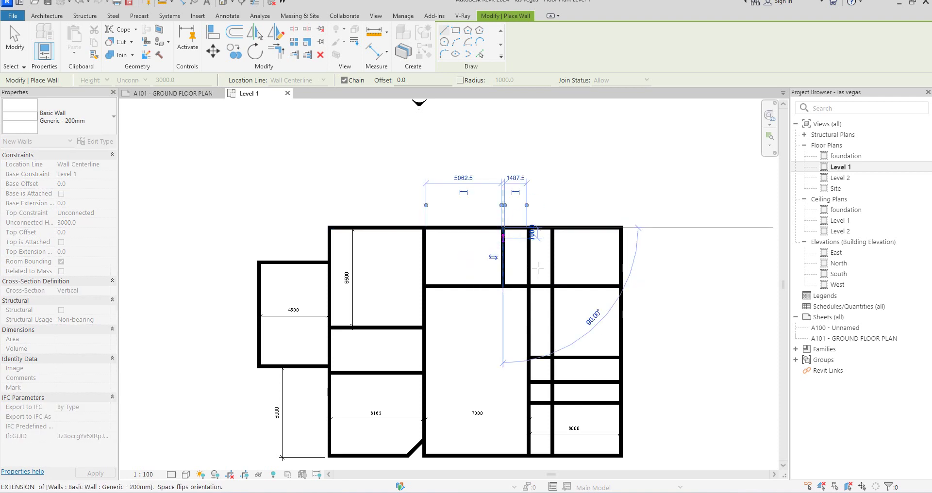
key(Escape)
key(Escape)
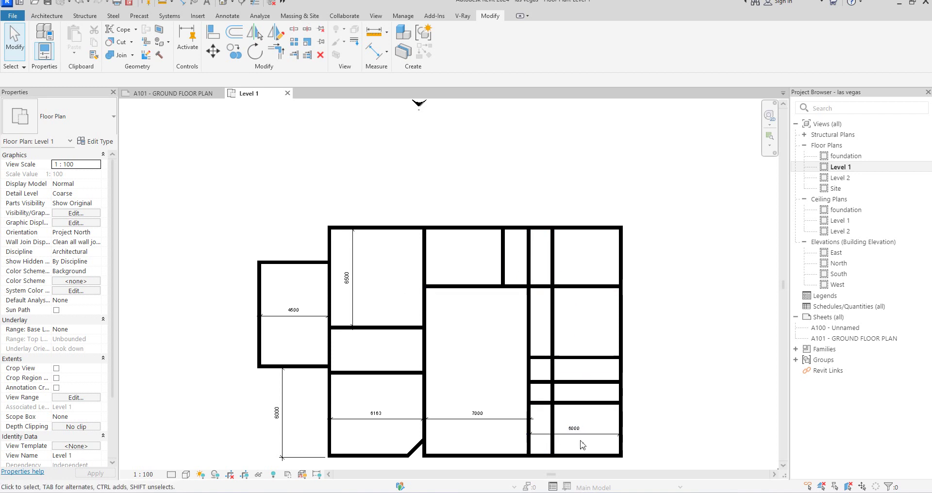
Shorten the upper two of the three new right-bay walls so they start at the bay's inner vertical wall.
scroll(572, 432, up, 2)
click(515, 354)
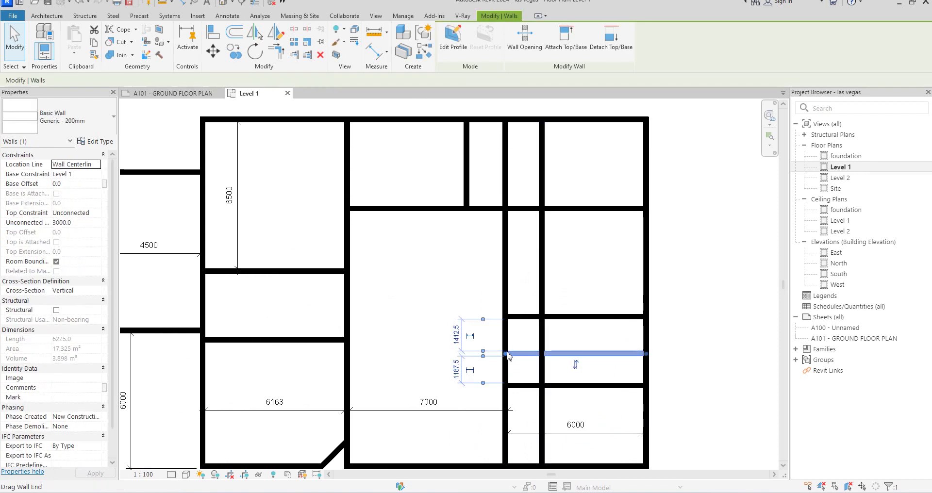
drag(506, 353, 542, 316)
key(Escape)
key(Escape)
key(Escape)
scroll(602, 383, down, 4)
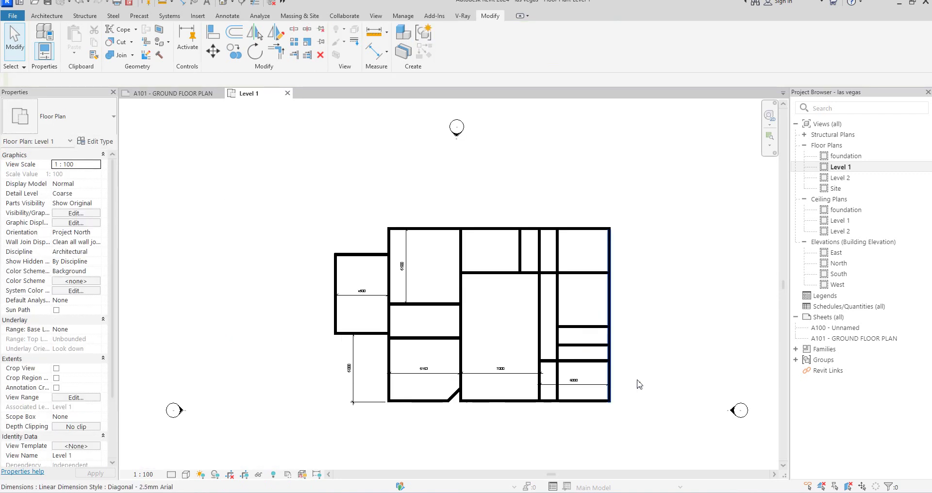
Dimension the upper-middle room's depth between the upper exterior wall and the horizontal wall below it.
scroll(642, 385, up, 2)
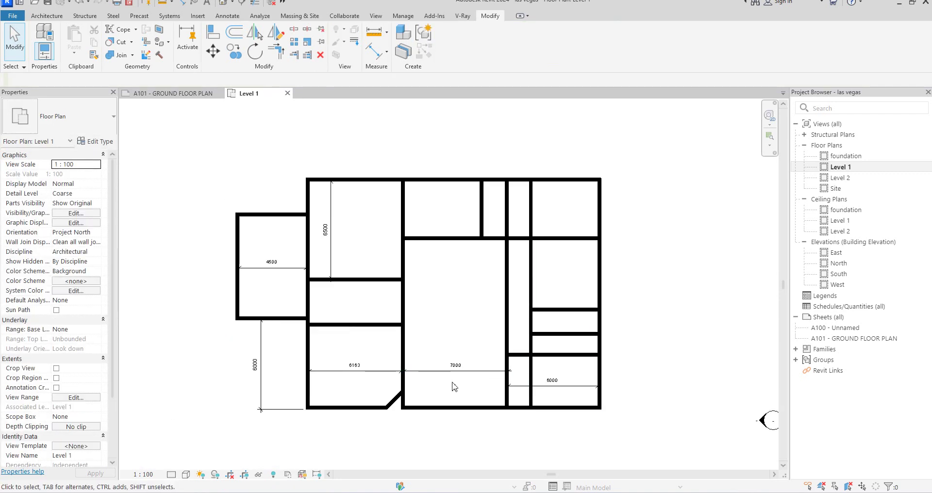
click(377, 53)
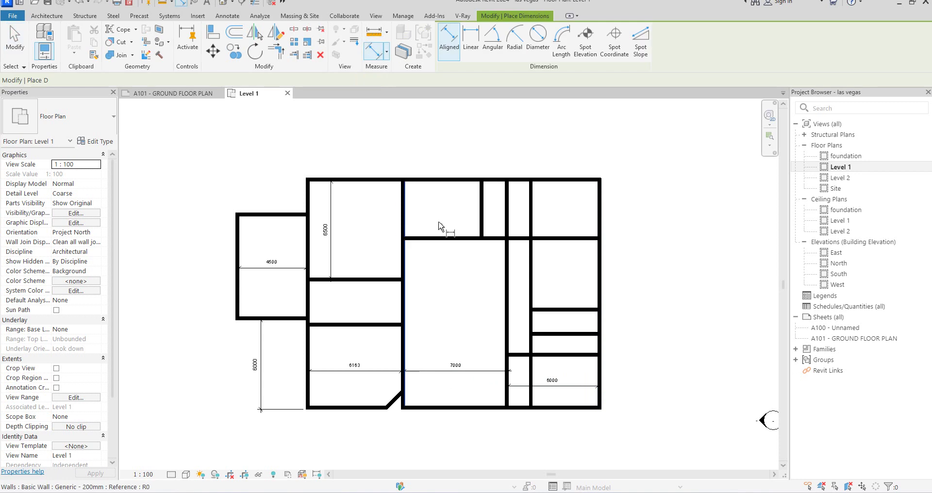
click(442, 180)
click(443, 236)
click(427, 209)
scroll(451, 222, up, 1)
scroll(451, 222, up, 1)
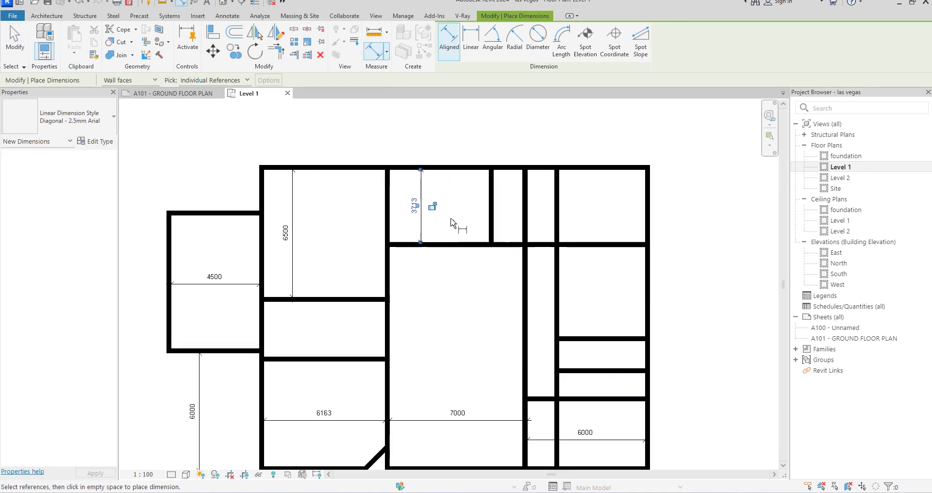
click(585, 170)
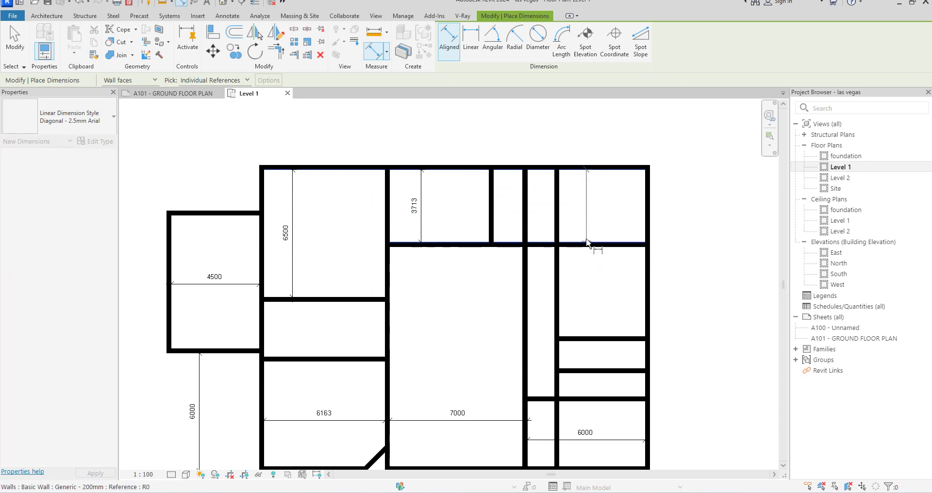
right_click(600, 227)
click(612, 232)
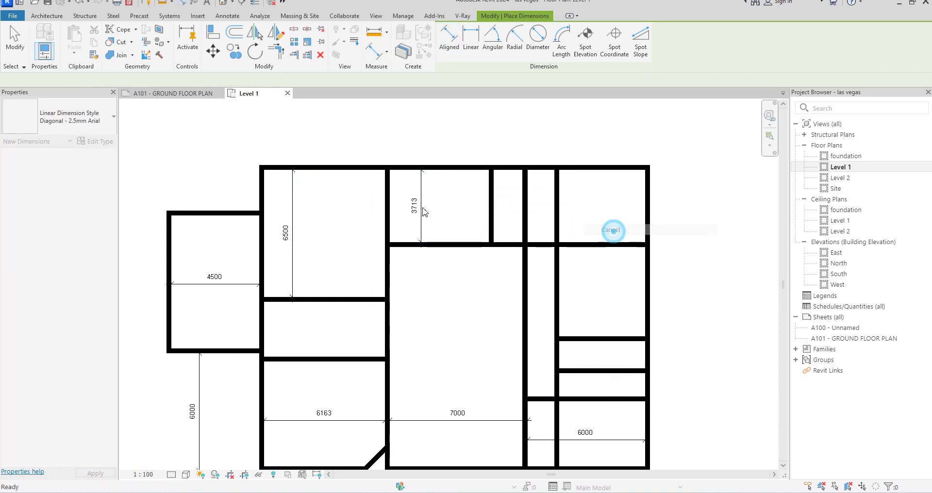
Dimension the widths of the upper-middle room and the upper-right room.
click(389, 218)
click(488, 224)
click(462, 200)
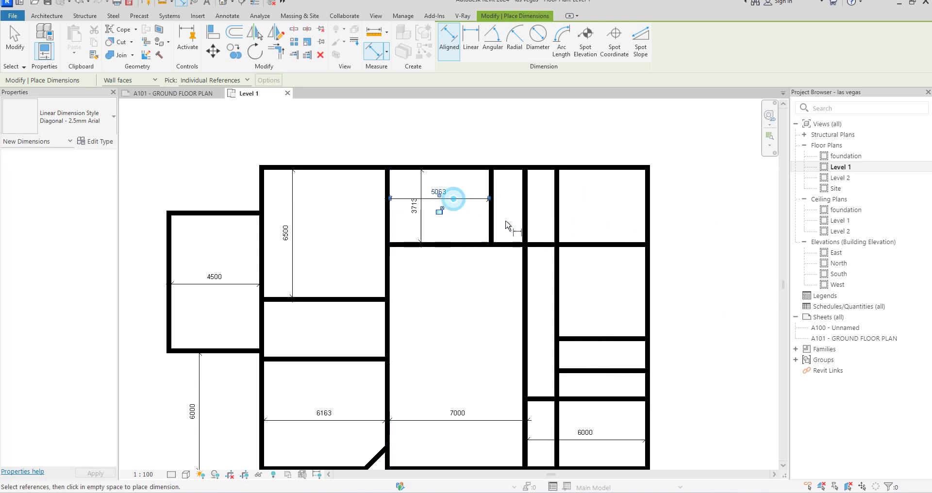
click(558, 219)
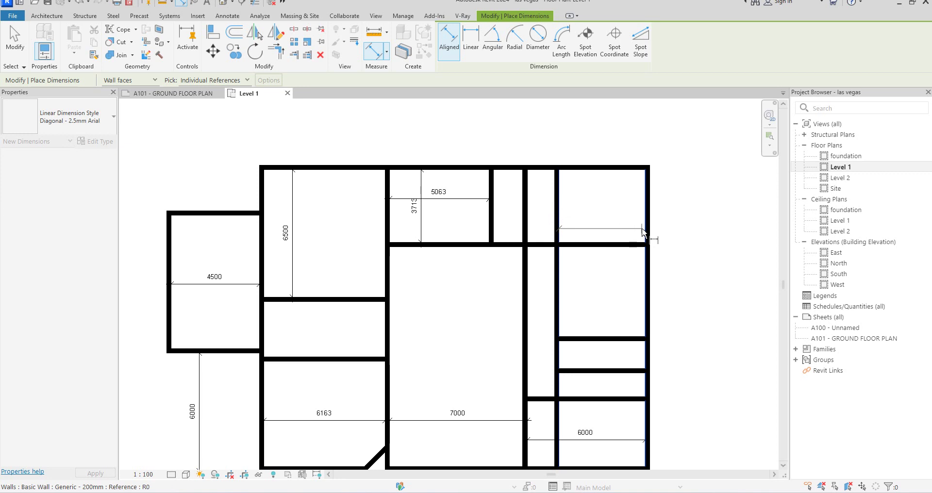
click(644, 227)
click(623, 219)
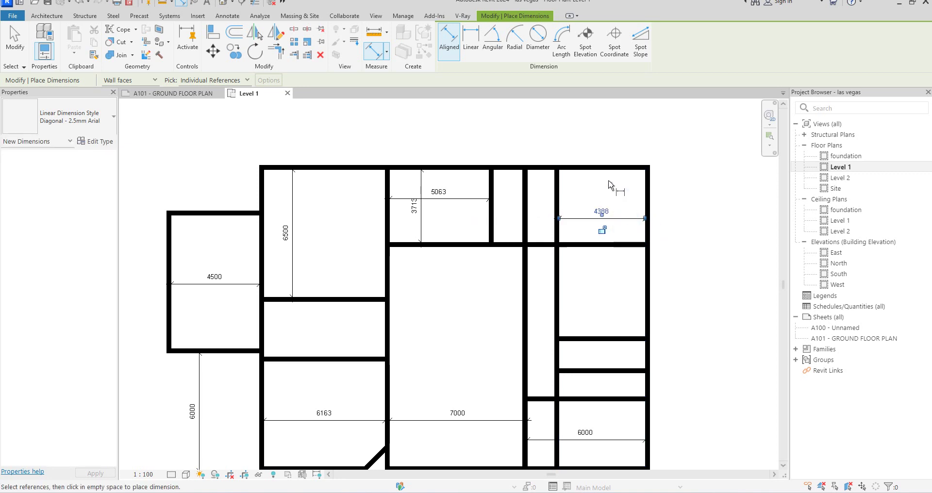
Dimension the width of the narrow room beside the upper-middle room and finish dimensioning.
click(494, 233)
click(523, 235)
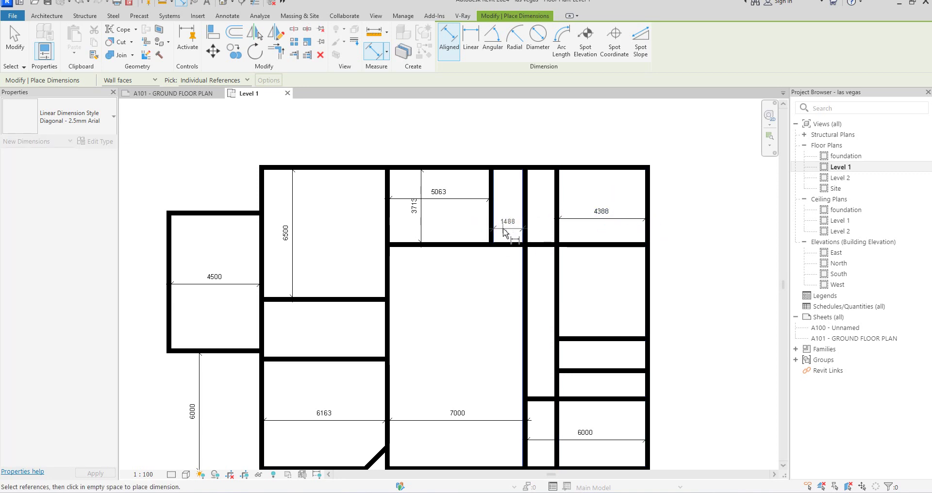
scroll(505, 232, up, 3)
click(509, 236)
scroll(397, 214, down, 3)
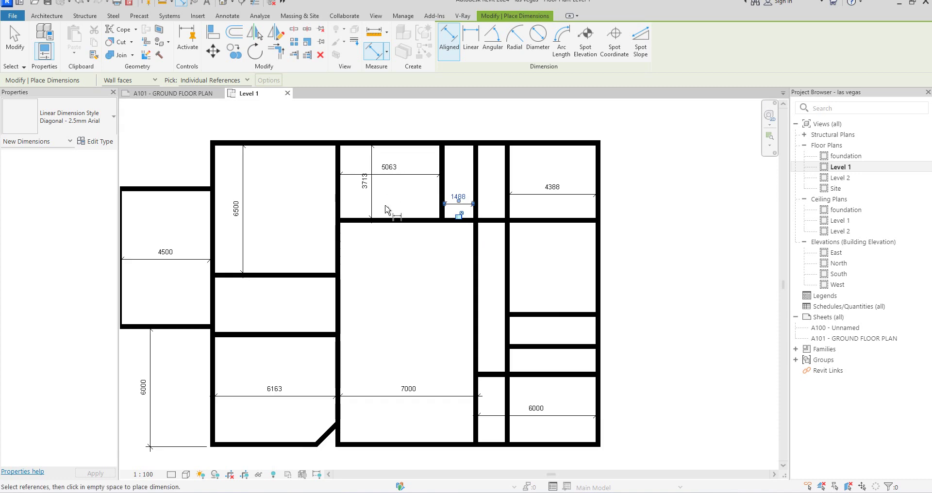
right_click(387, 230)
click(421, 243)
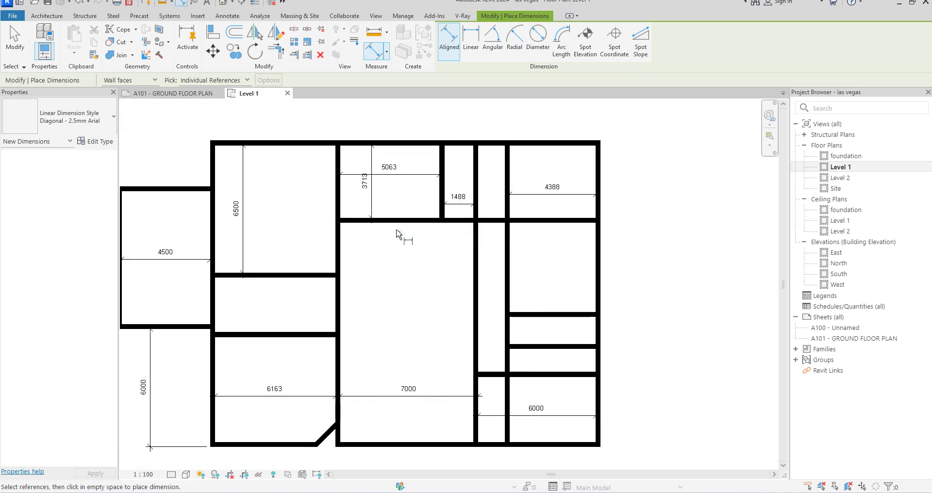
right_click(412, 243)
click(419, 250)
Set the upper-middle room's depth to 3800 mm by moving the horizontal wall below it.
click(413, 222)
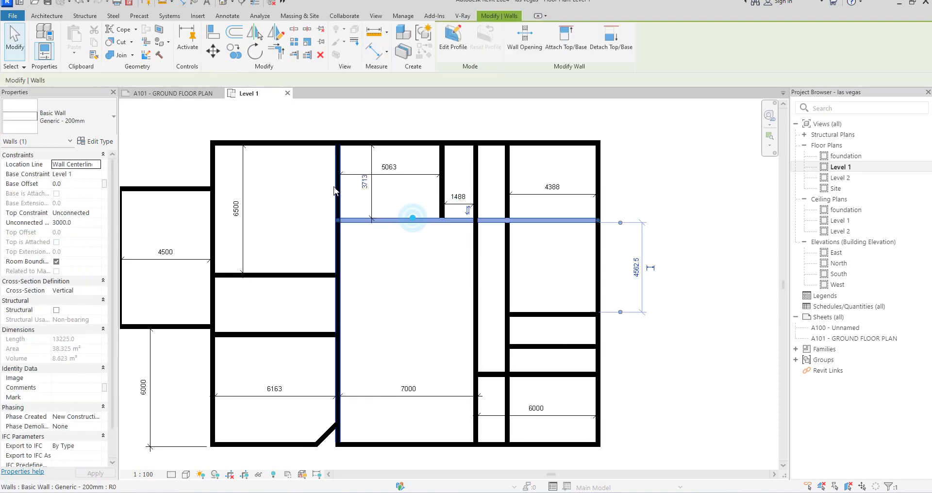
click(367, 184)
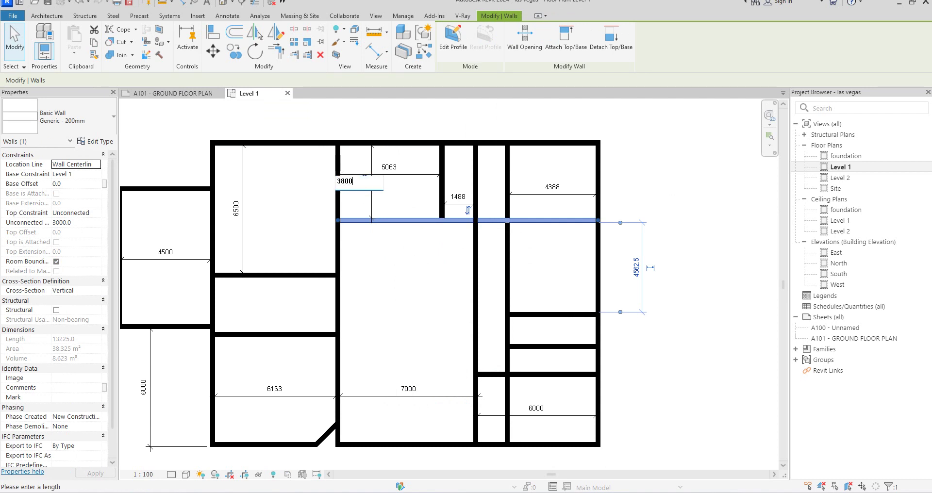
text(3800)
key(Return)
click(389, 308)
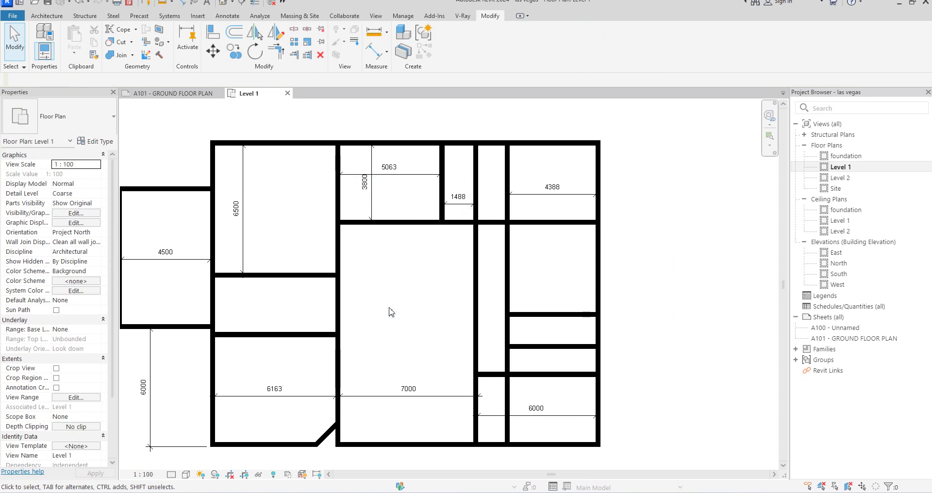
Set the narrow upper room's width to 1600 mm by moving the short vertical wall on its left.
scroll(466, 214, up, 1)
click(434, 194)
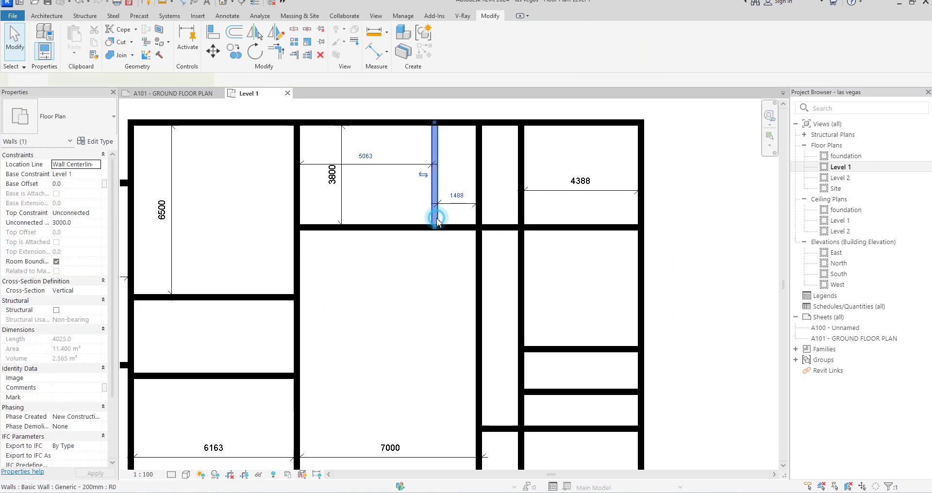
click(454, 192)
text(160)
key(Return)
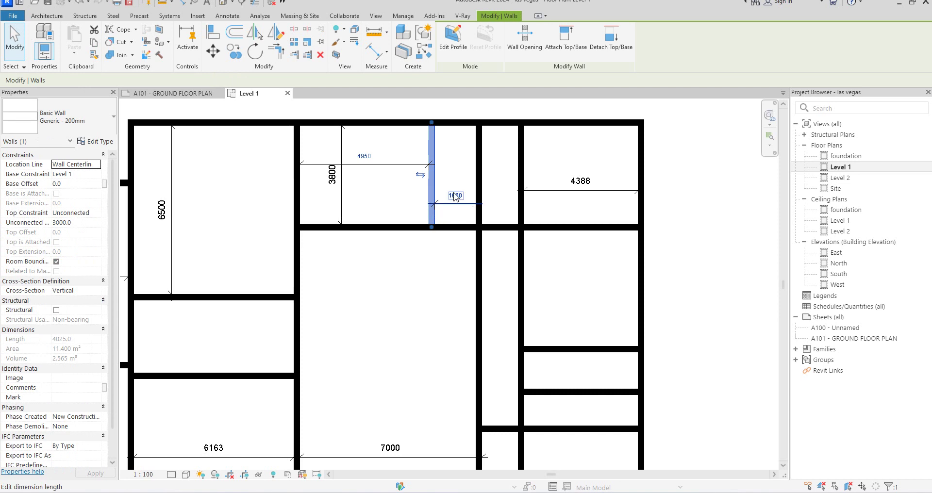
click(384, 289)
Move the right bay's inner vertical wall so its clear distance from the bay's left wall is 1450 mm.
scroll(432, 220, up, 1)
scroll(432, 219, down, 2)
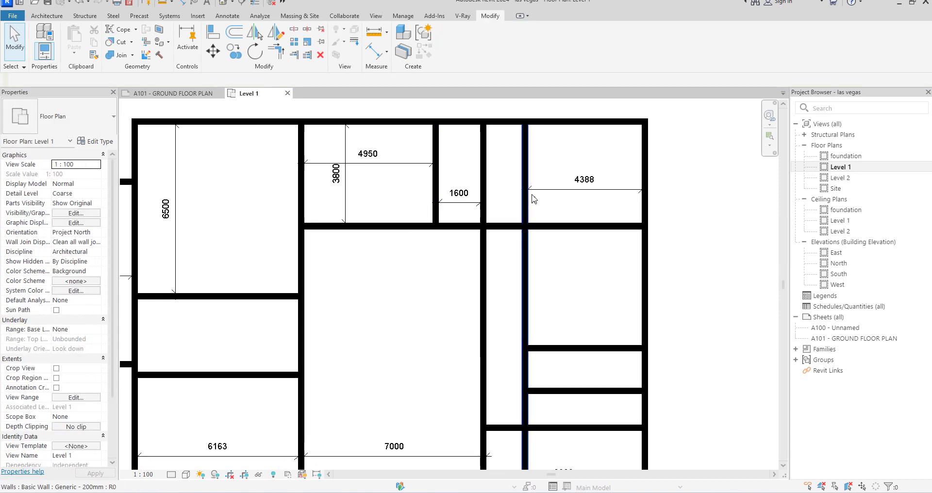
click(522, 199)
scroll(509, 433, up, 3)
click(499, 402)
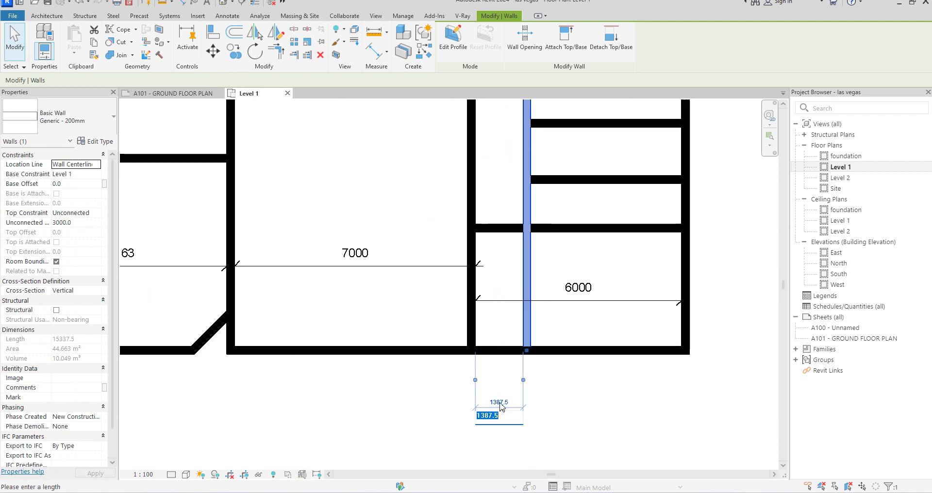
text(14)
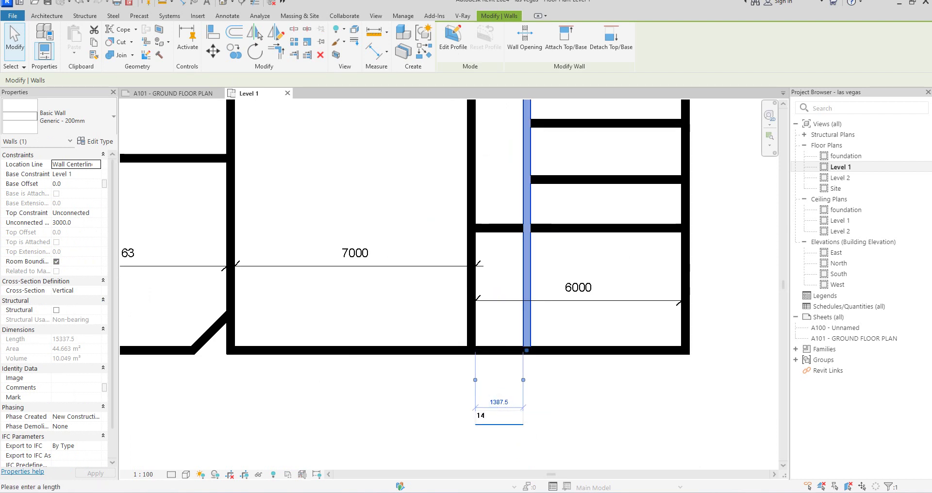
key(Return)
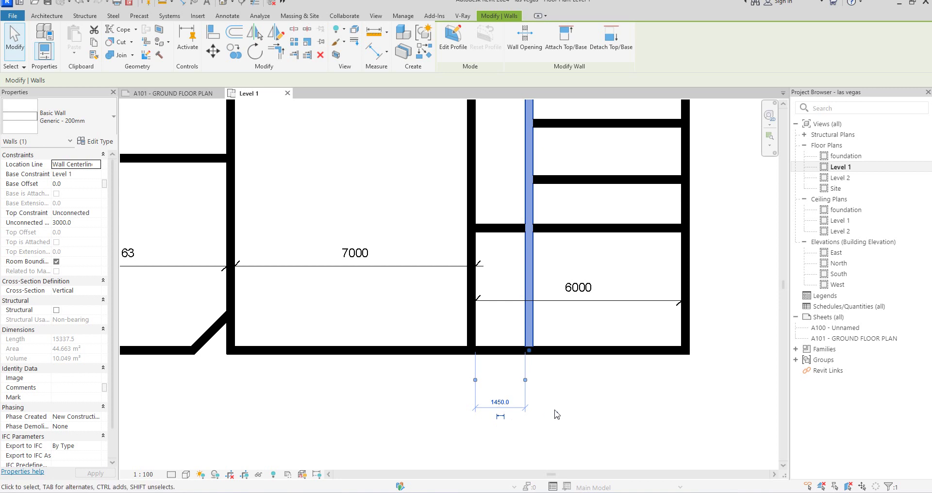
click(554, 406)
Review the overall Level 1 wall layout and examine the villa reference photo.
scroll(561, 401, down, 3)
scroll(551, 187, up, 2)
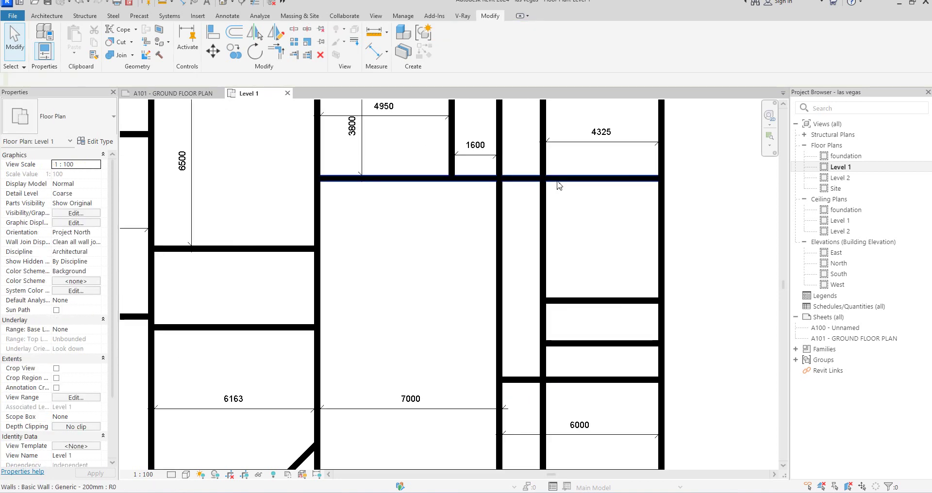
scroll(540, 249, down, 2)
scroll(611, 237, up, 1)
scroll(447, 324, down, 2)
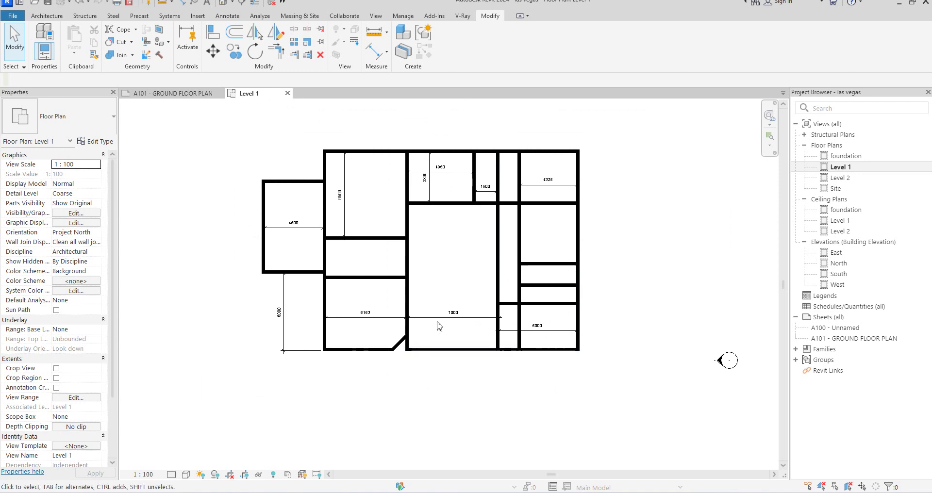
scroll(413, 351, up, 2)
scroll(379, 287, down, 2)
scroll(384, 297, down, 1)
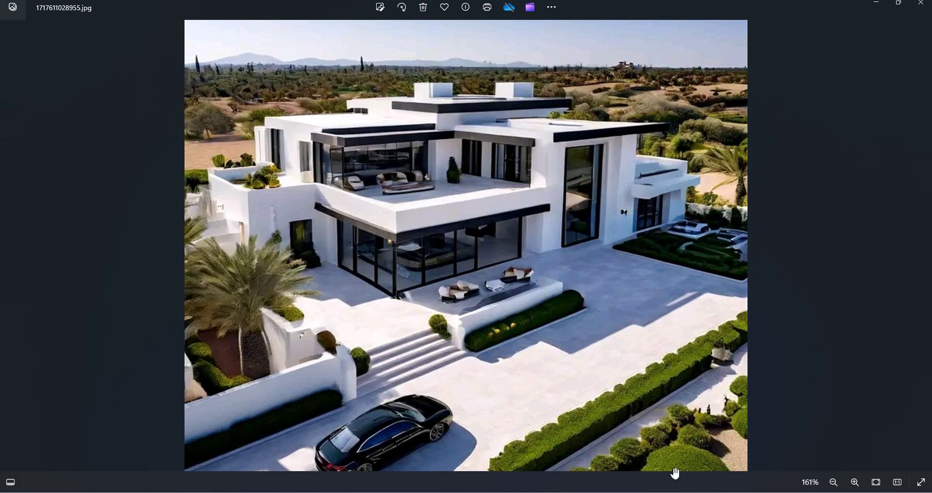
click(549, 447)
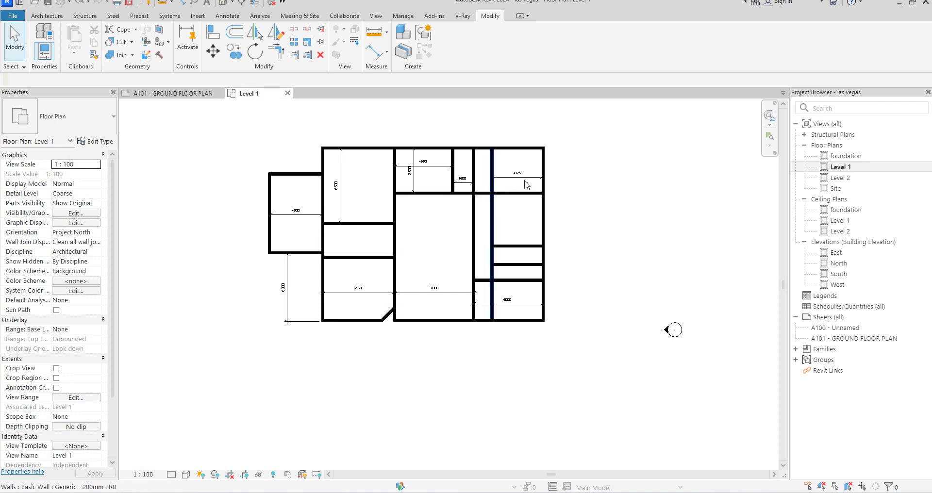
Draw a 3500 mm horizontal wall across the two narrow upper rooms, from the left room's left wall to the bay's inner wall.
scroll(453, 175, up, 1)
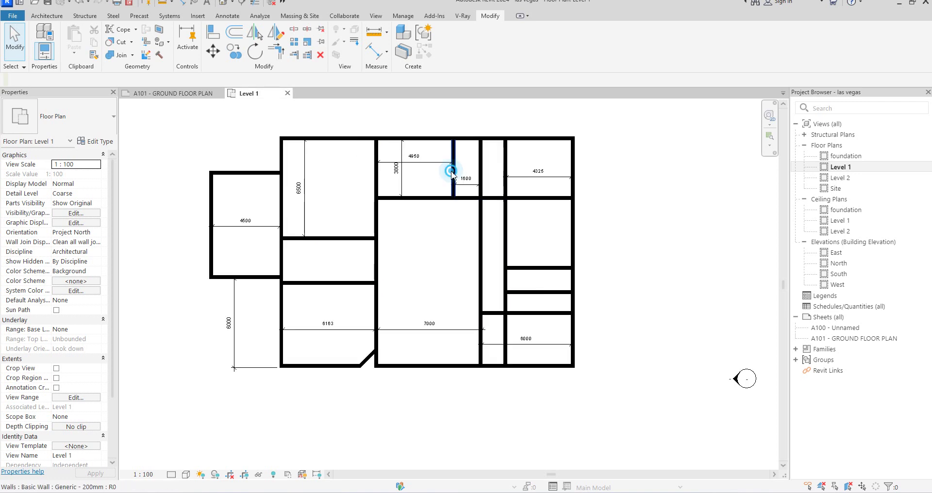
click(452, 175)
key(w)
key(a)
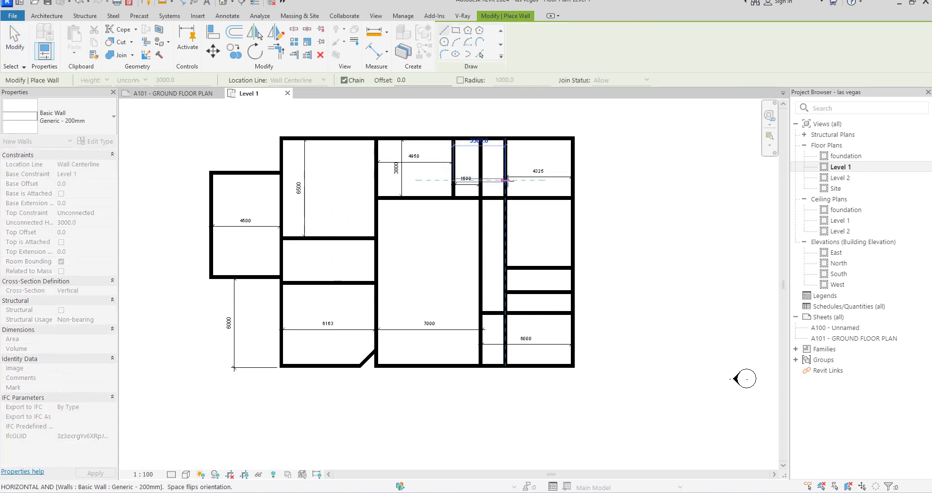
click(505, 180)
key(Escape)
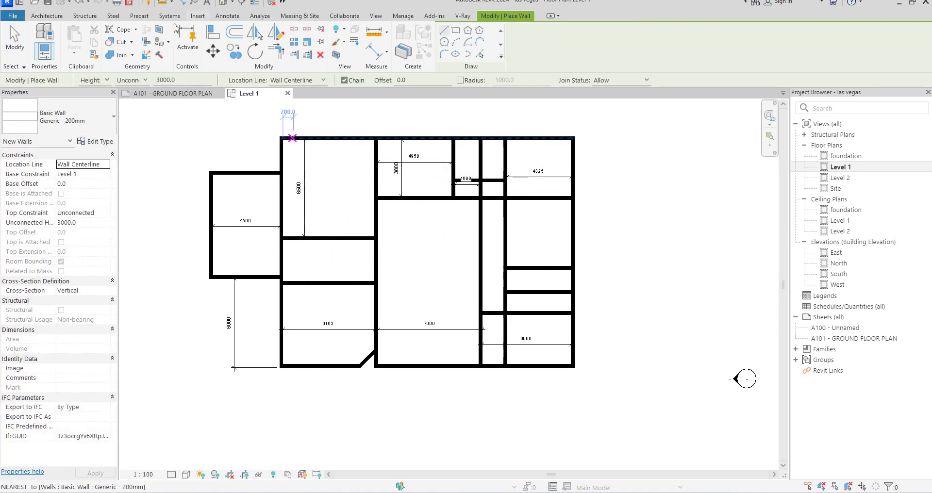
Place M_Single-Flush 0915 x 2134mm doors in the left wing's bottom wall, both walls of the middle-left room, and the upper-middle room's bottom wall.
click(52, 16)
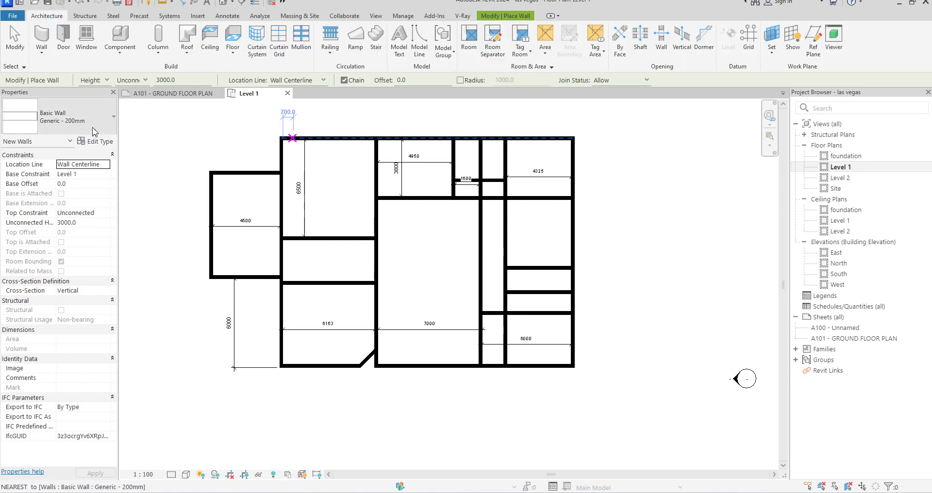
click(63, 37)
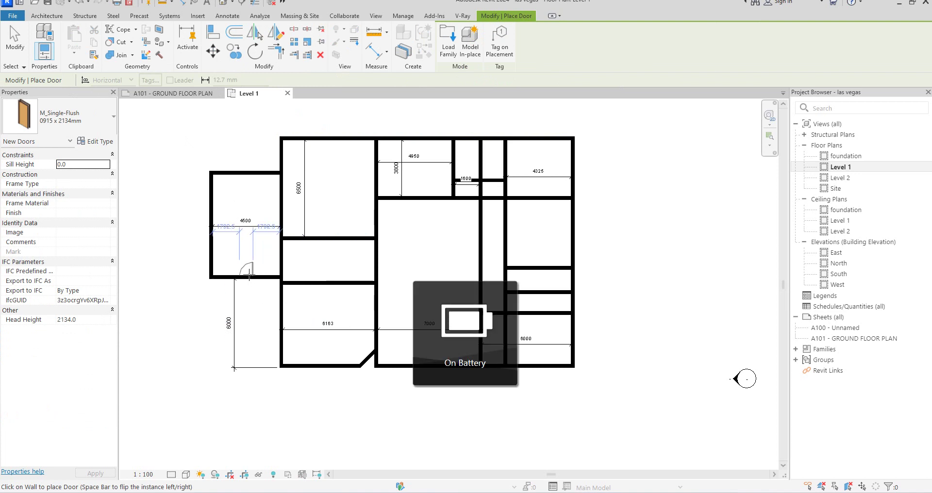
click(251, 274)
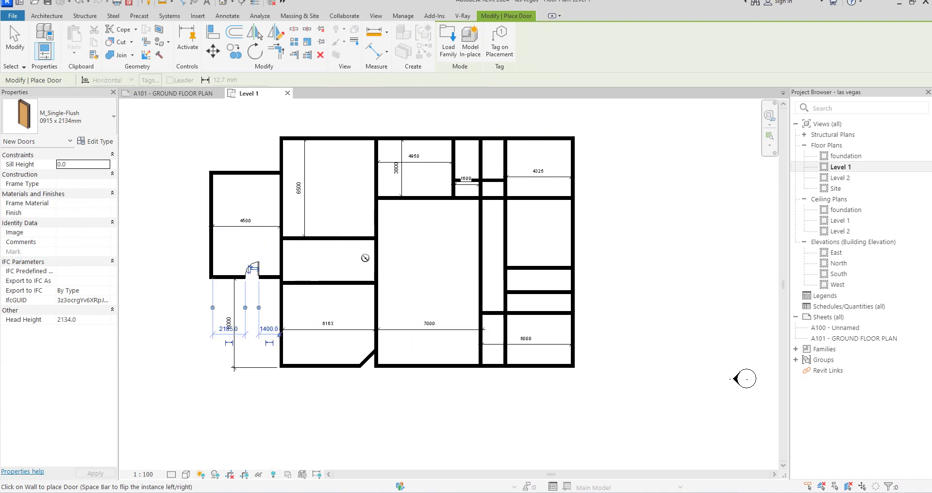
click(335, 287)
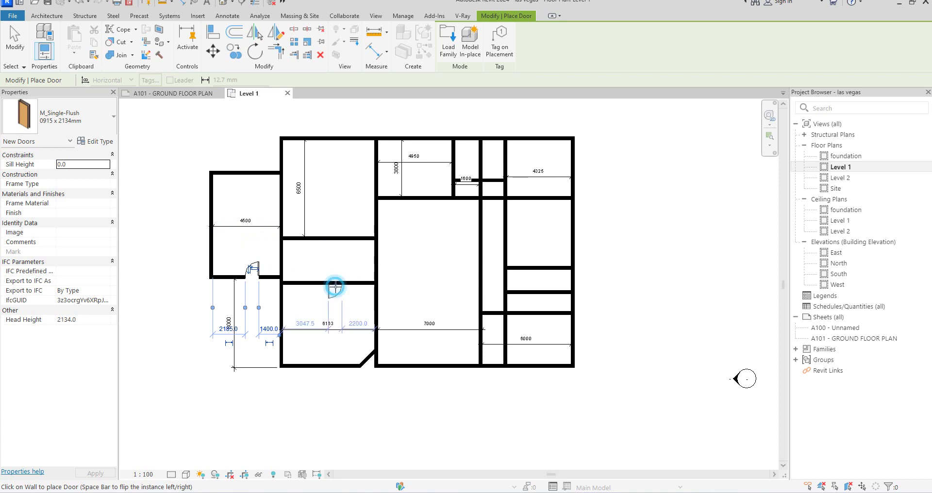
click(376, 252)
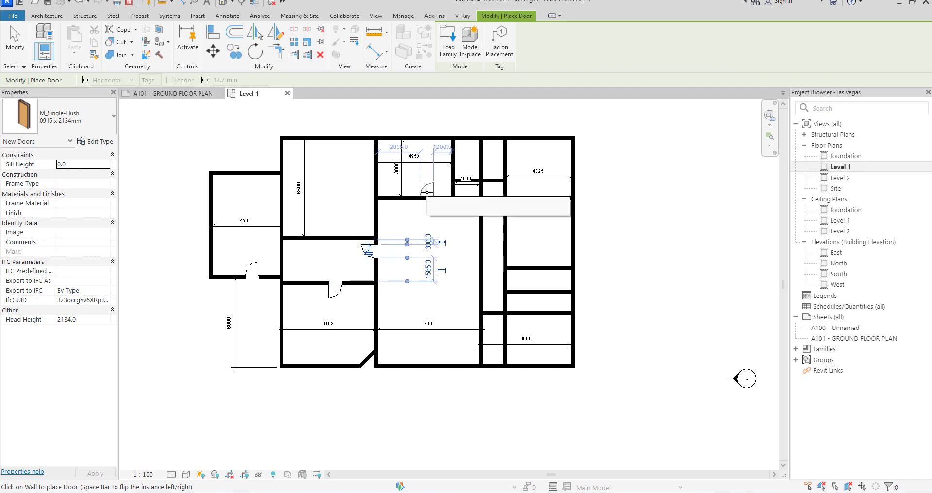
click(427, 196)
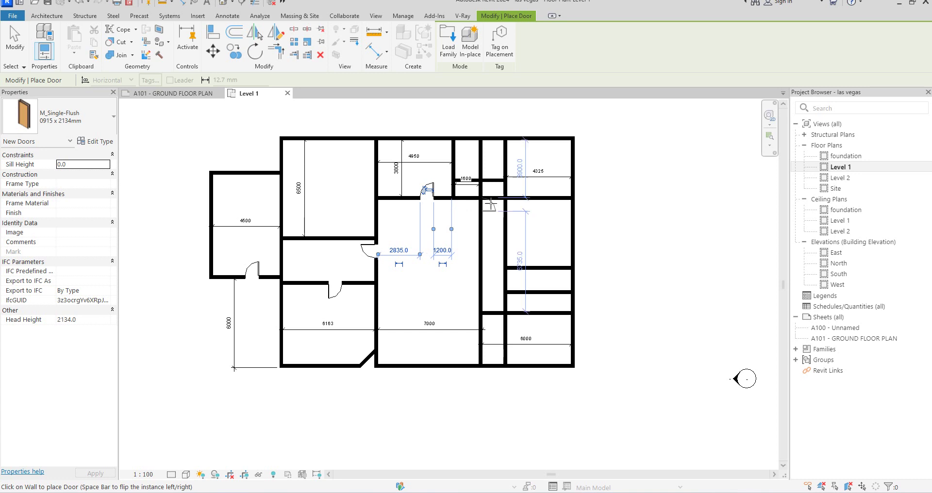
Place single-flush doors at the upper and lower ends of the right bay's inner vertical wall and in the wall closing the corridor's lower end.
scroll(506, 189, up, 2)
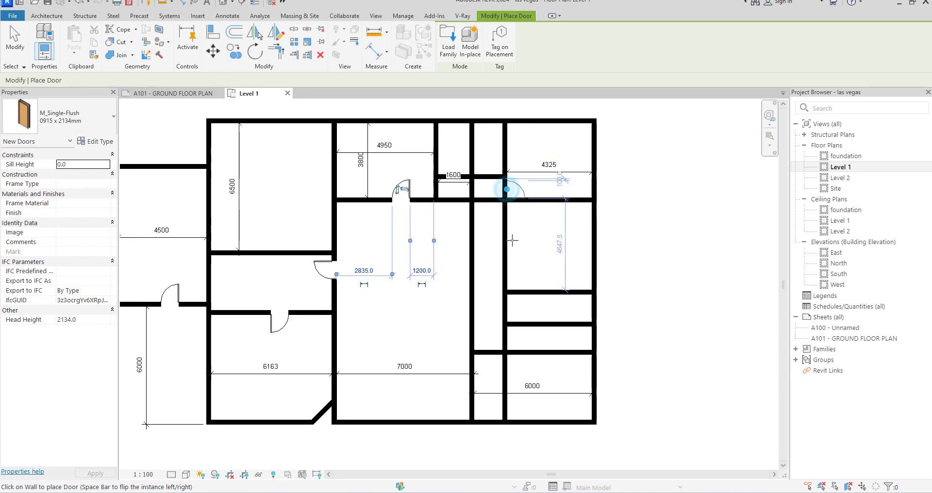
click(507, 187)
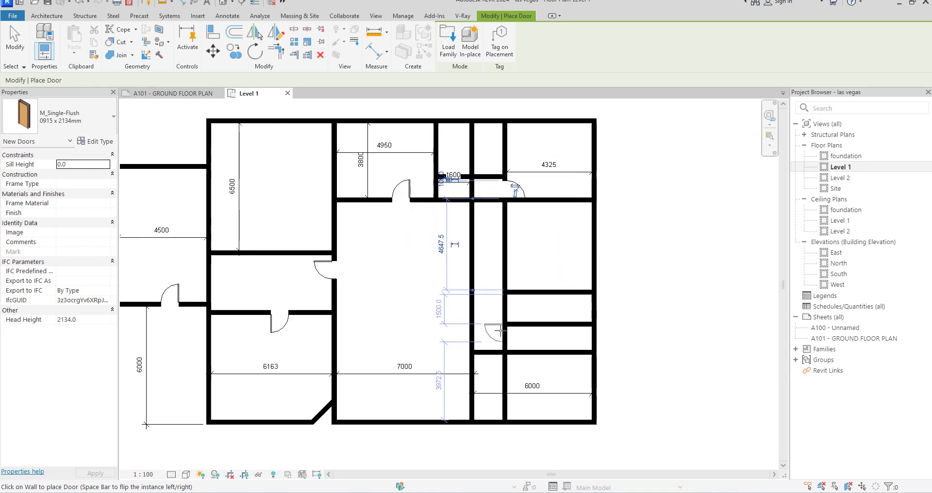
click(477, 363)
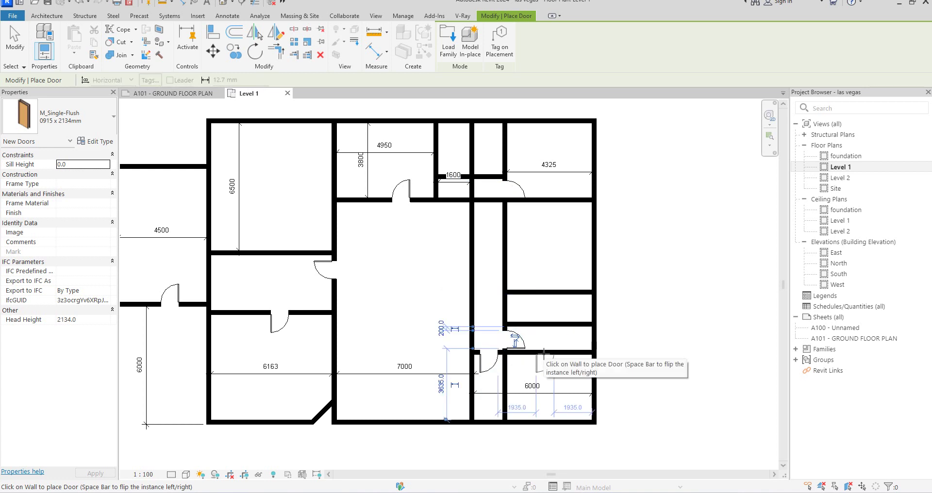
key(Escape)
Shorten the right bay's inner vertical wall so its lower end stops at the lower-right room's top wall.
click(505, 385)
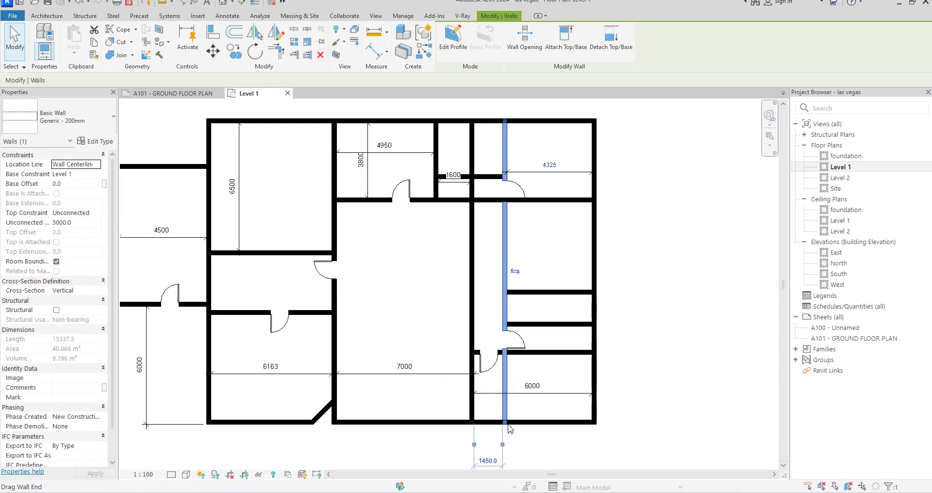
drag(505, 427, 515, 358)
click(546, 376)
scroll(546, 376, down, 2)
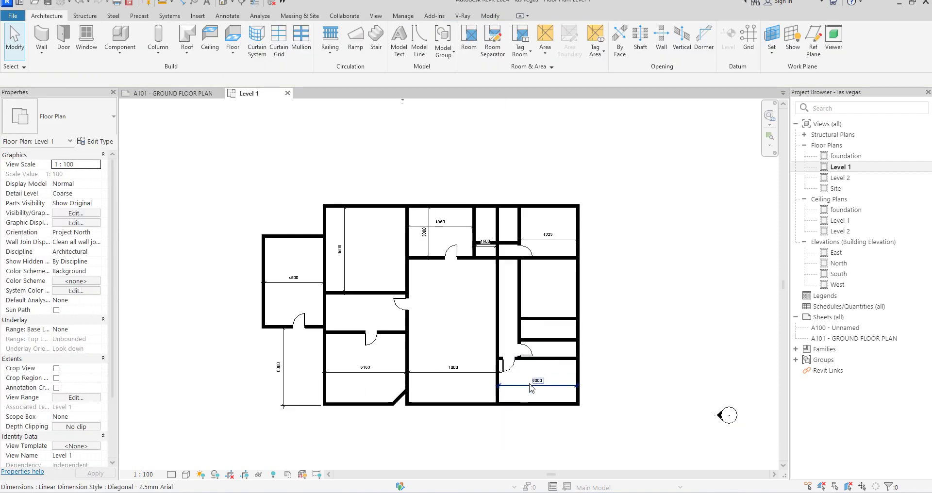
Rehost the lower door of the bay's inner wall onto the lower-right room's top wall, 400 mm from the inner wall.
scroll(530, 340, up, 2)
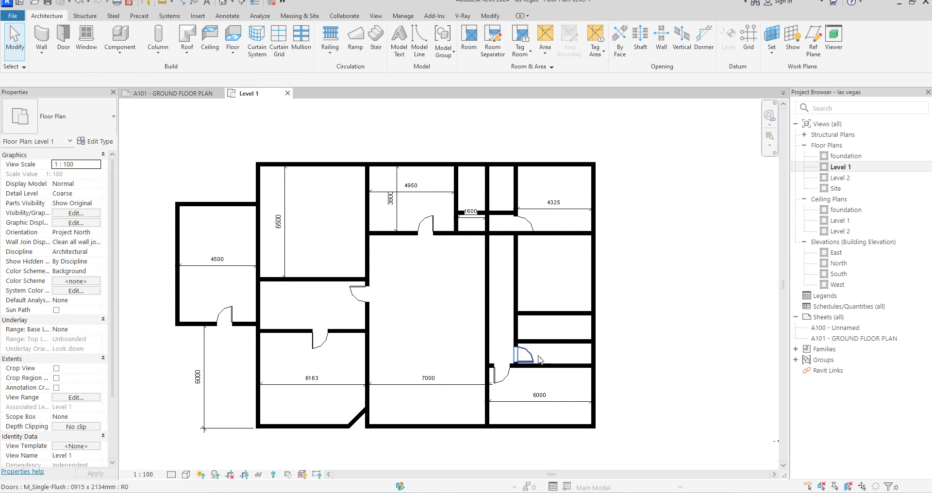
click(523, 355)
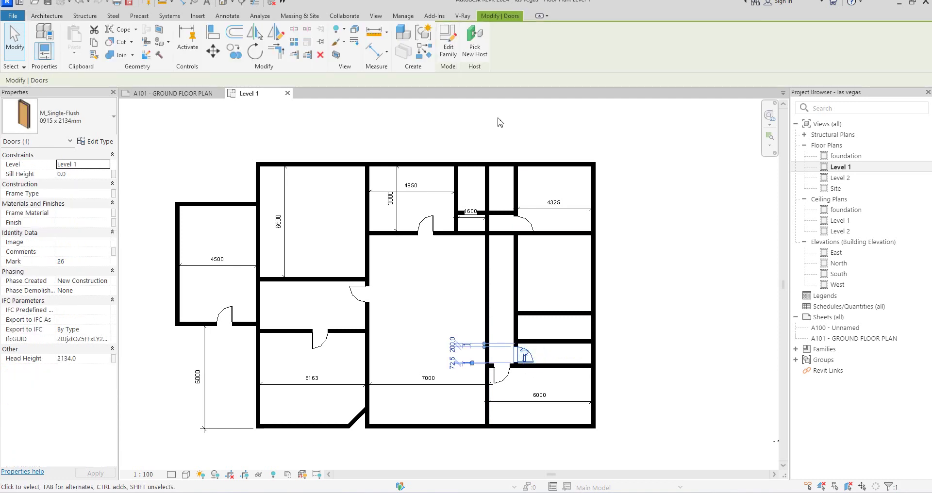
click(475, 43)
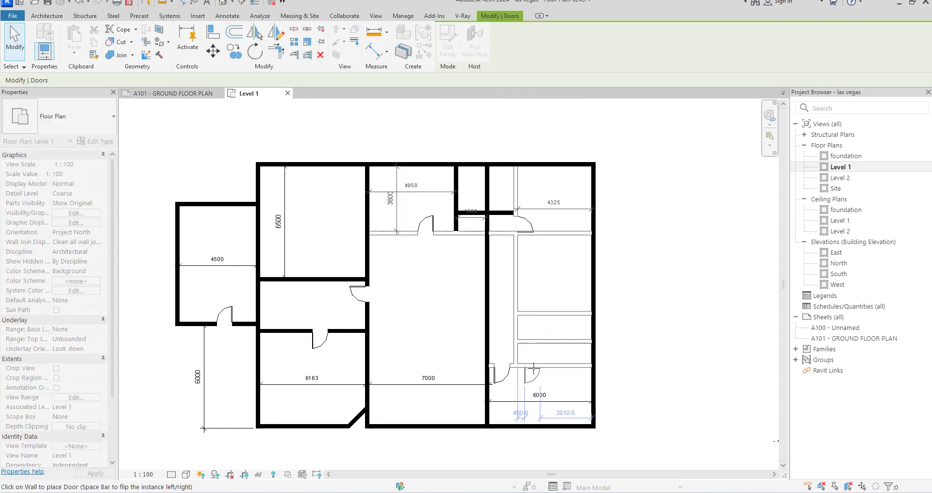
click(532, 360)
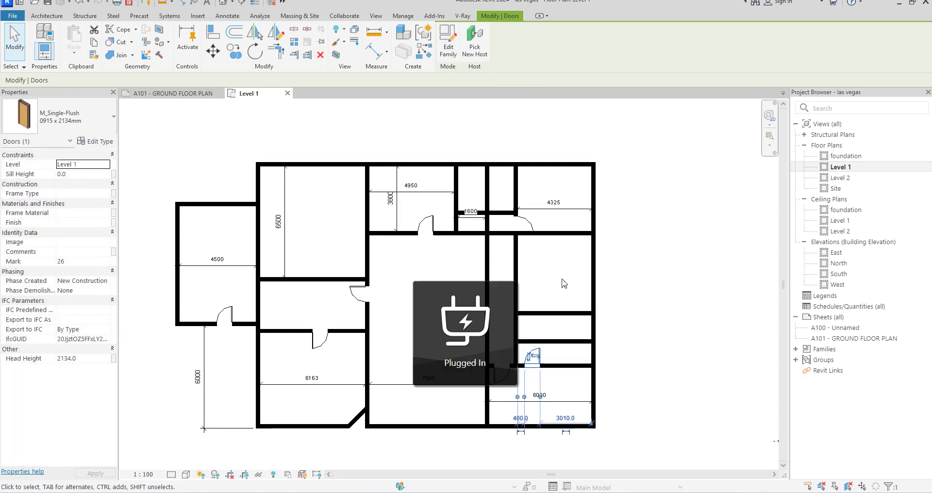
click(618, 277)
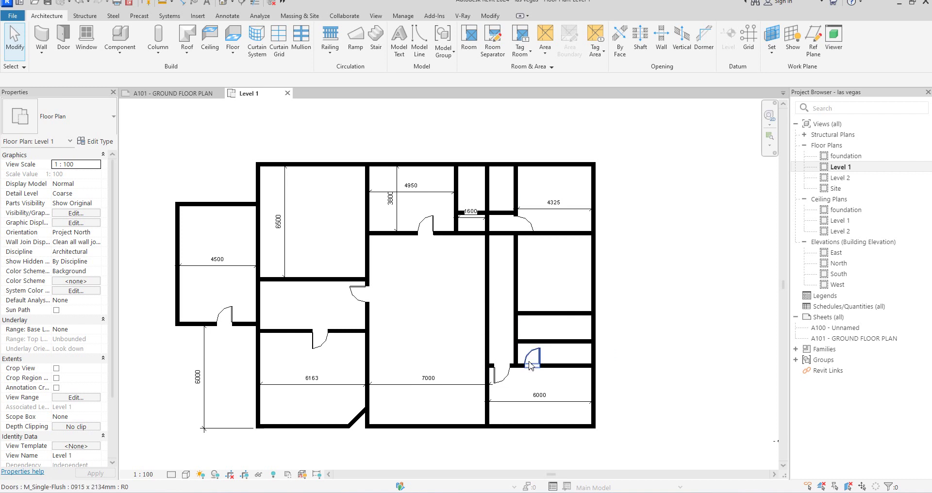
Split the bay's inner vertical wall and trim both segments to open a gap between the two lower horizontal walls.
click(536, 358)
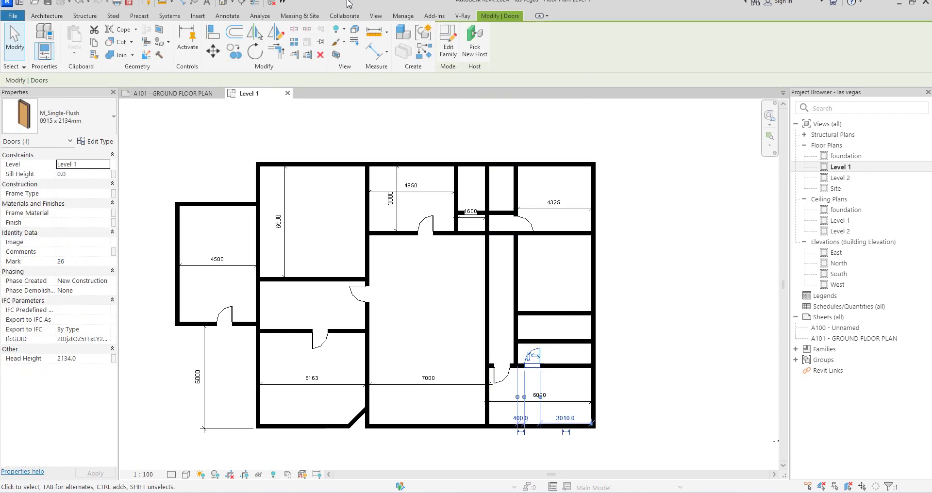
click(294, 30)
click(513, 328)
click(307, 54)
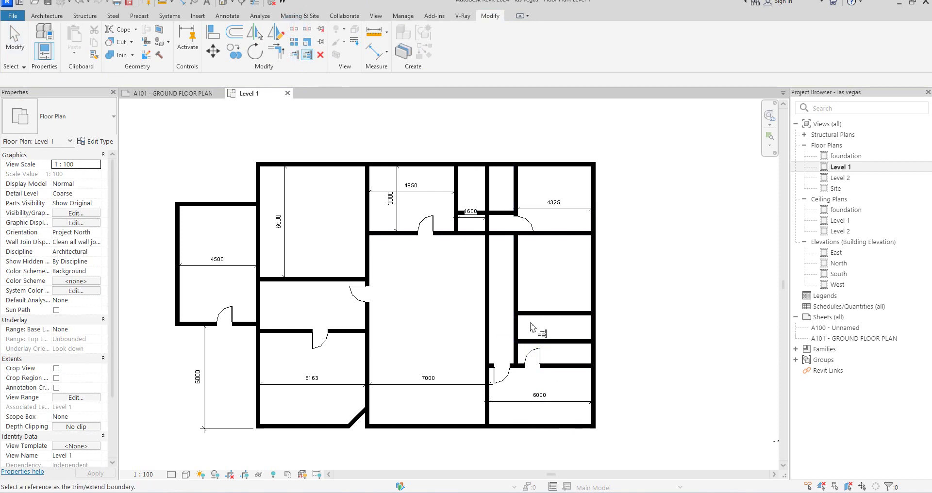
click(517, 298)
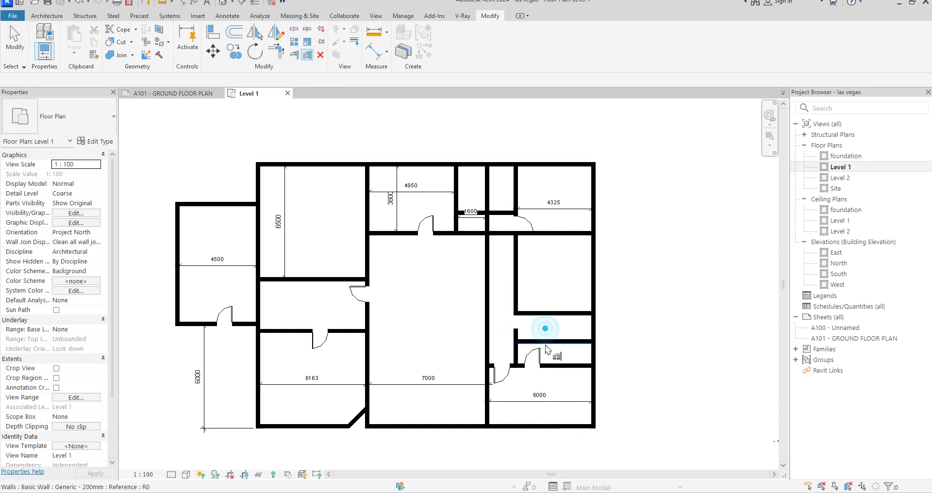
click(516, 356)
scroll(539, 296, down, 1)
scroll(538, 291, up, 2)
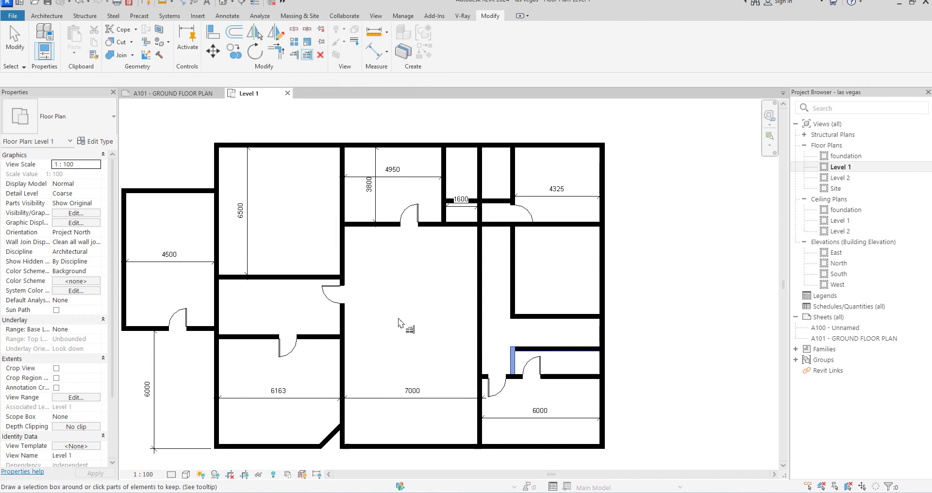
key(Escape)
Place matching single-flush doors near the top of the central hall's right wall and in the wall closing the corridor's upper end.
click(410, 212)
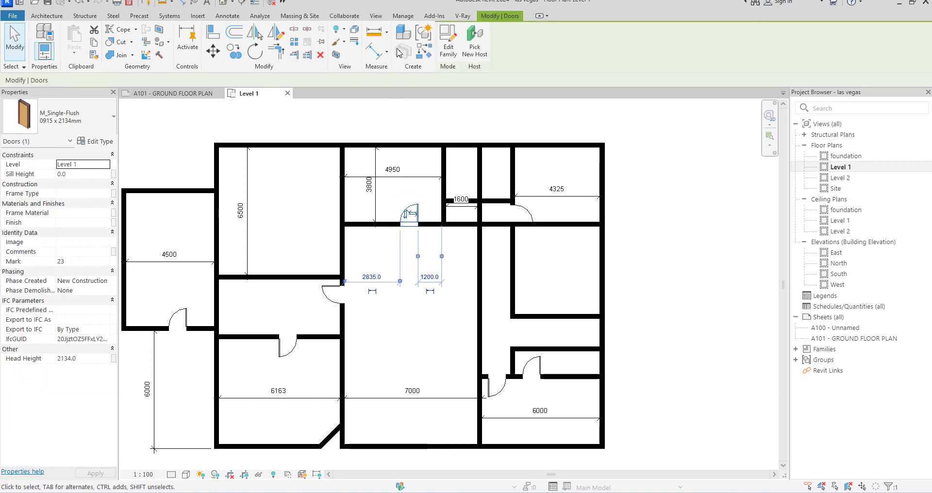
click(422, 49)
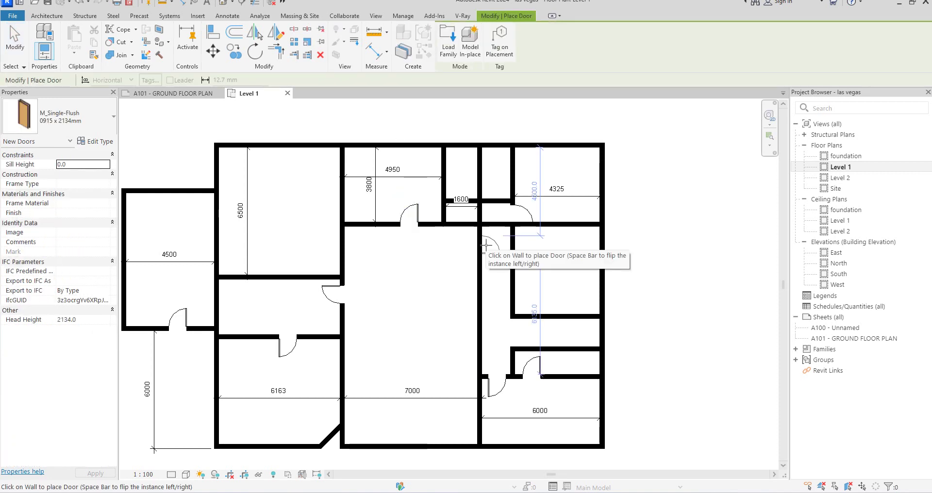
click(486, 241)
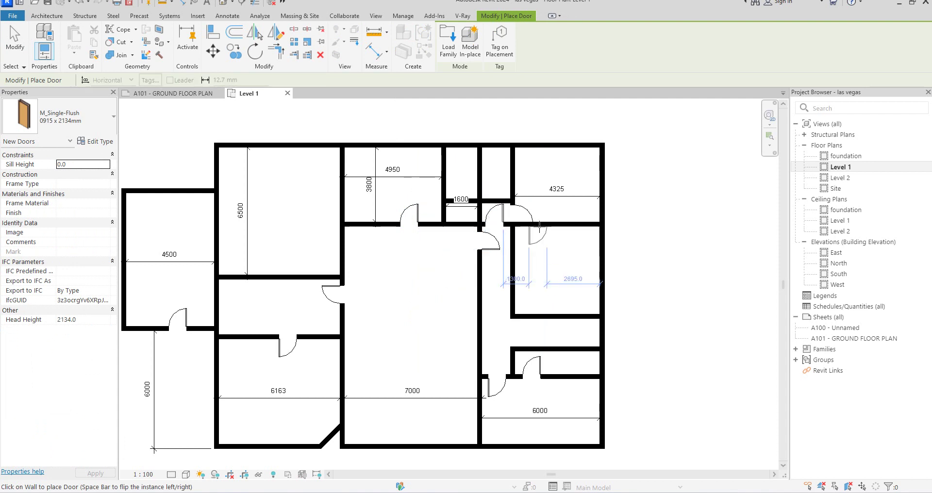
click(521, 223)
key(Escape)
Delete the upper door in the bay's inner wall, split that wall, and shorten its upper segment to the short horizontal wall.
click(531, 217)
key(Delete)
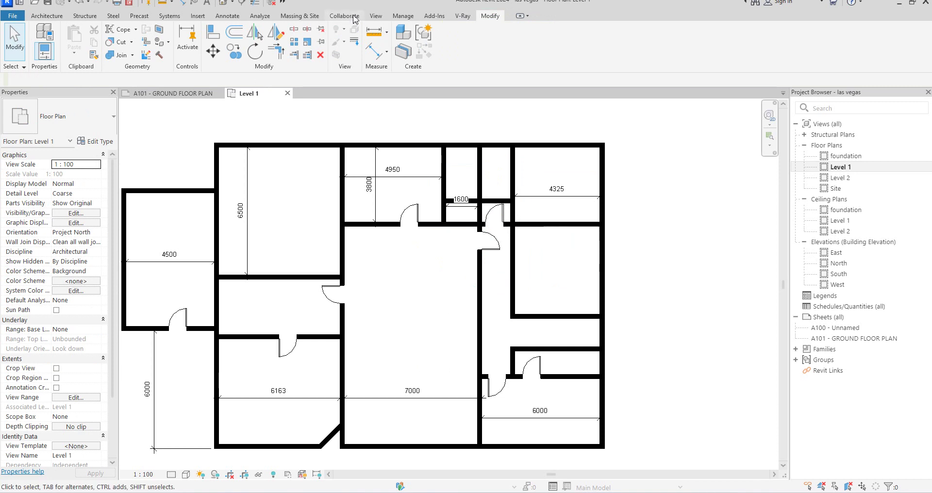
click(294, 29)
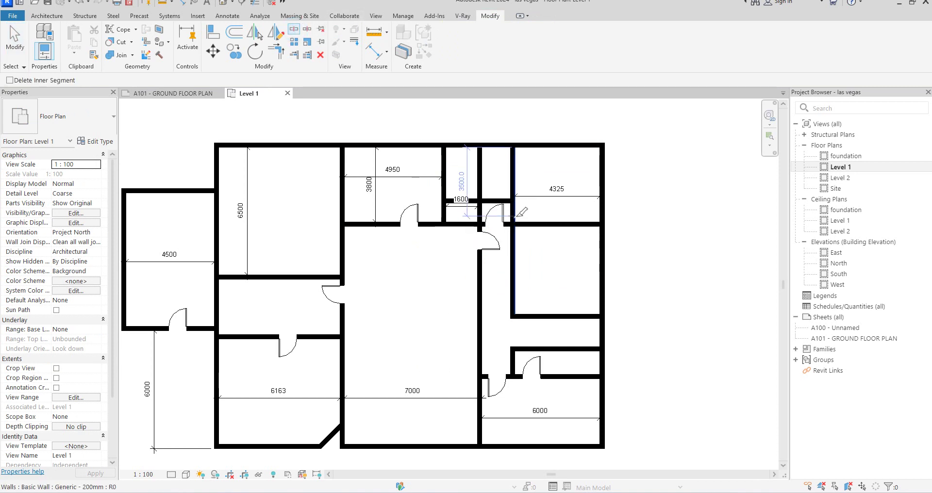
scroll(538, 210, up, 2)
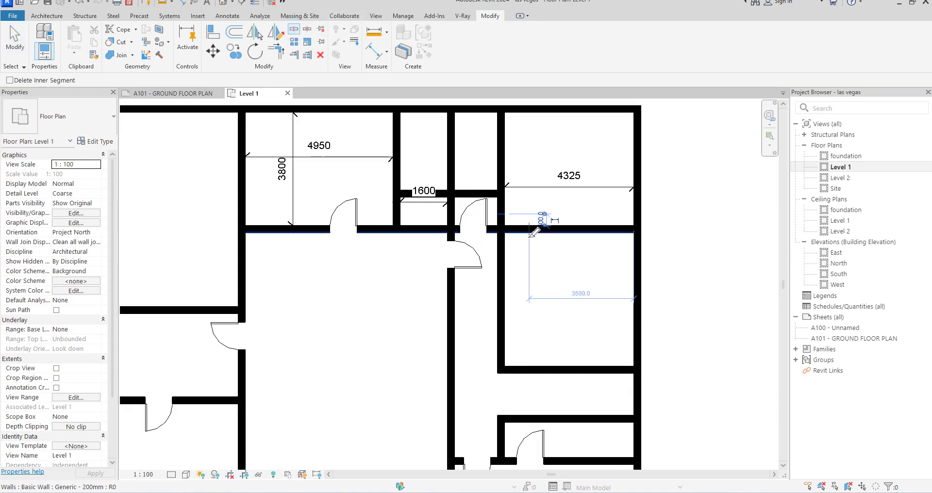
key(Escape)
click(501, 211)
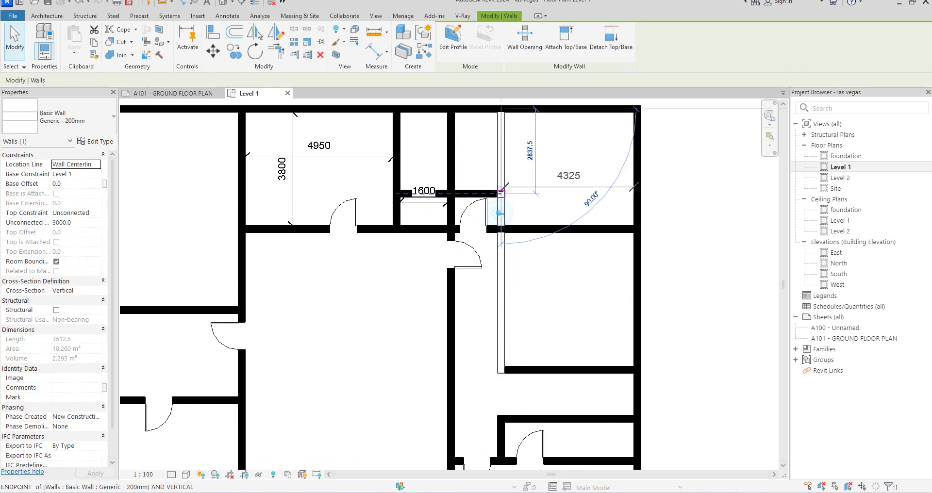
click(501, 217)
mouse_move(501, 219)
mouse_down()
mouse_move(499, 208)
mouse_move(501, 219)
mouse_up()
key(Escape)
scroll(491, 222, up, 1)
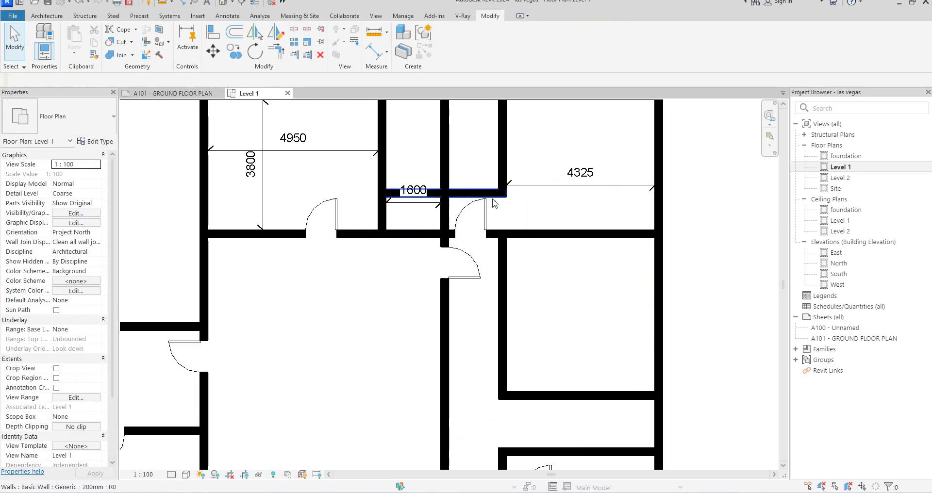
click(496, 193)
scroll(538, 211, down, 1)
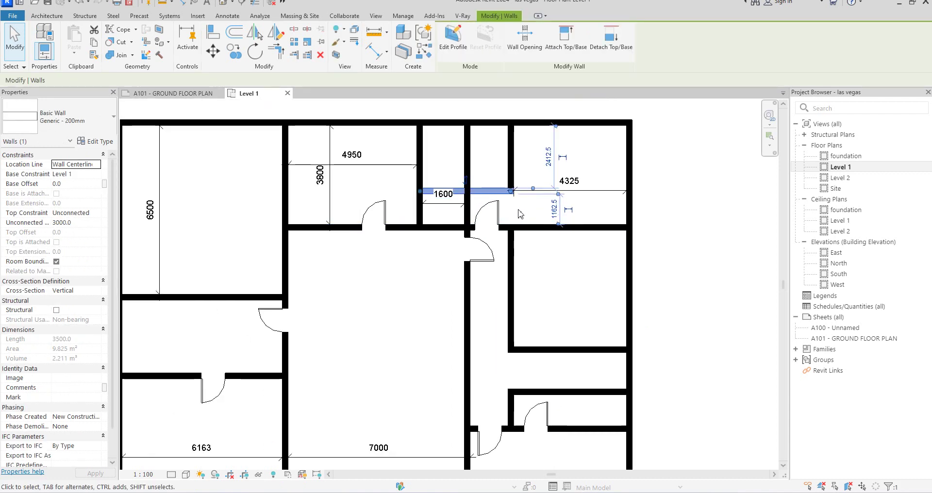
click(518, 210)
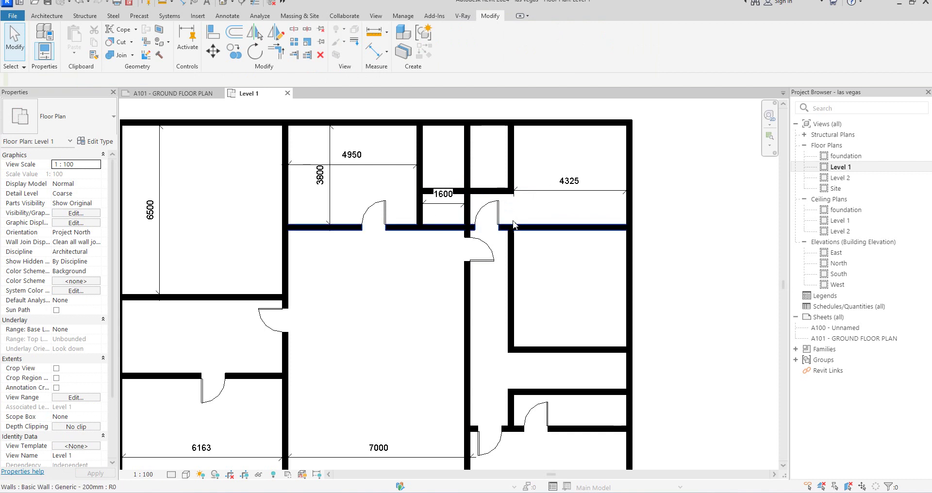
Place a matching M_Single-Flush 0915 x 2134mm door in the short horizontal wall of the 1600 mm wide bay, 200 mm from its left wall.
click(496, 219)
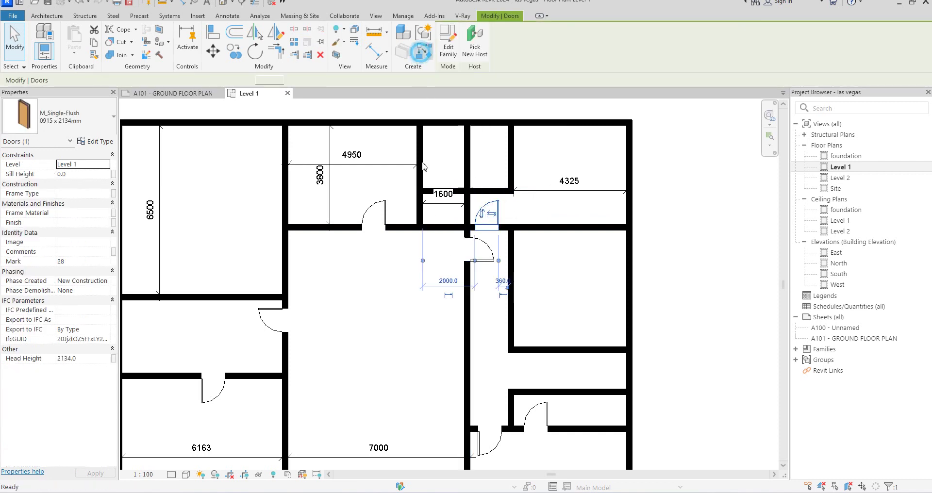
click(423, 52)
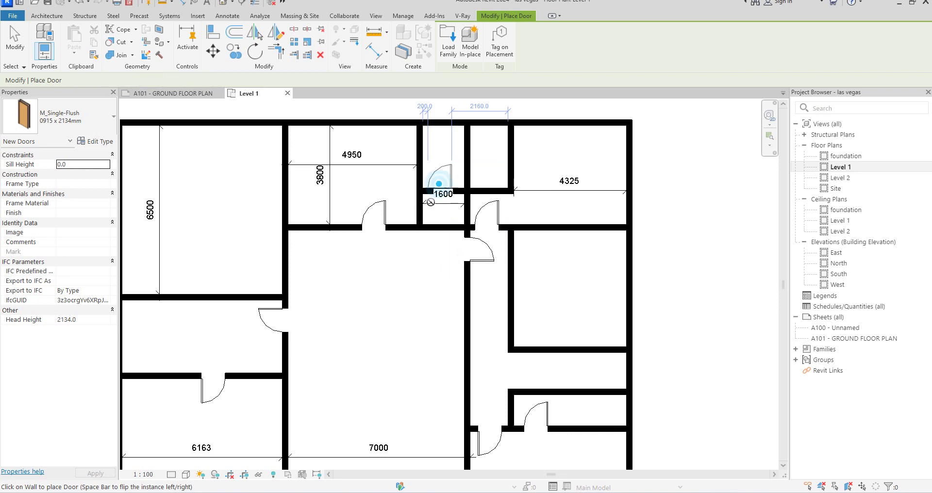
click(437, 186)
key(Escape)
Shorten the left vertical wall of the 1600 mm bay so that it ends at the short horizontal wall.
click(420, 207)
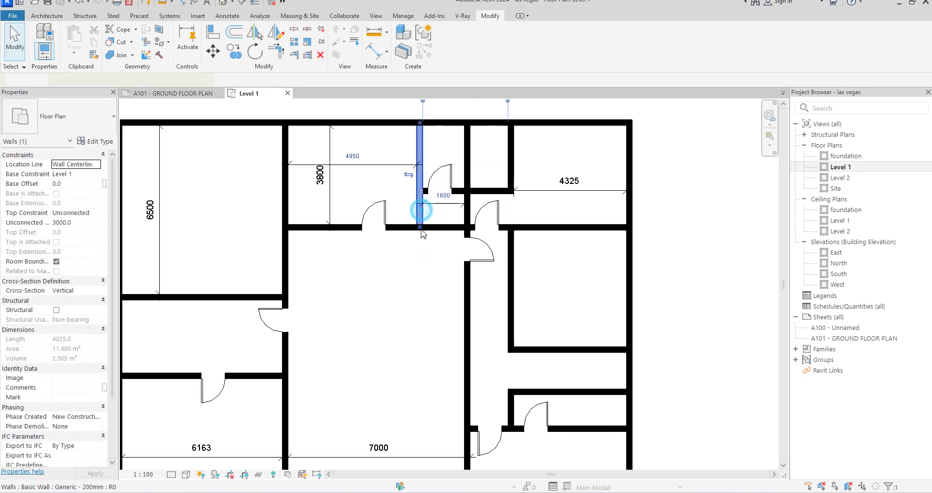
drag(420, 198, 420, 192)
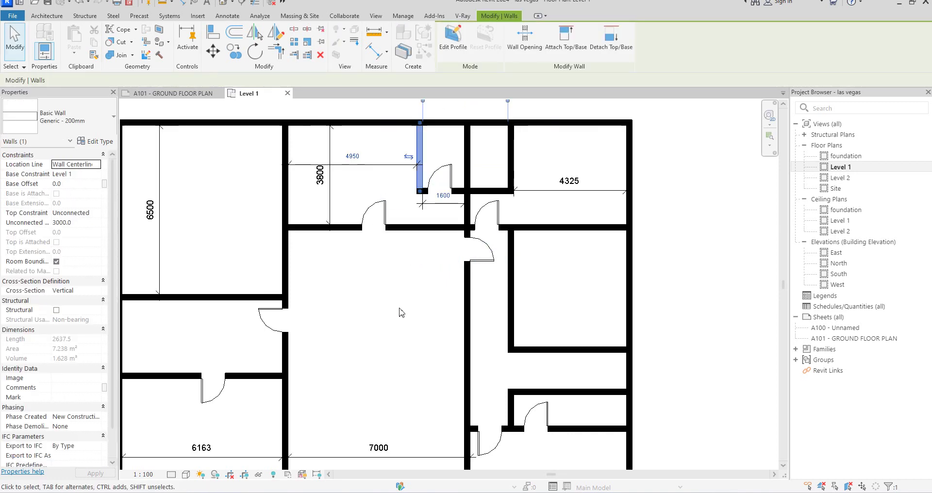
click(399, 305)
scroll(400, 308, down, 2)
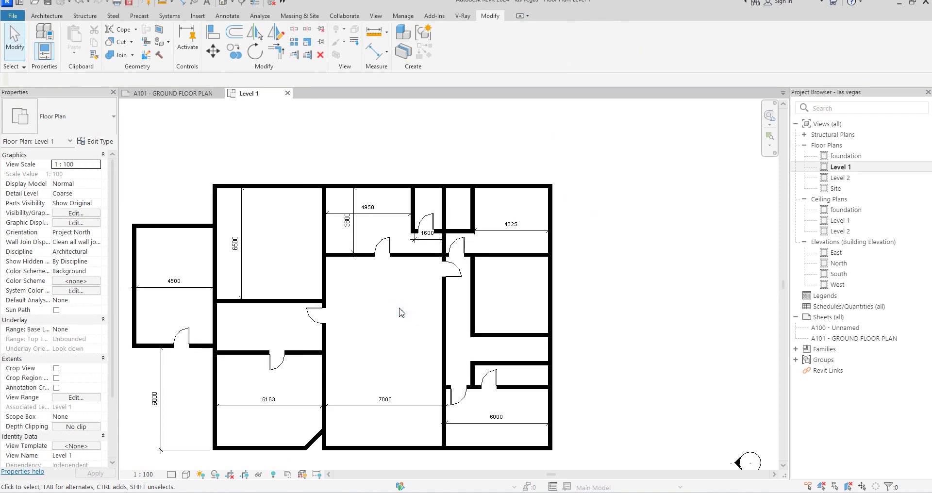
scroll(411, 226, up, 2)
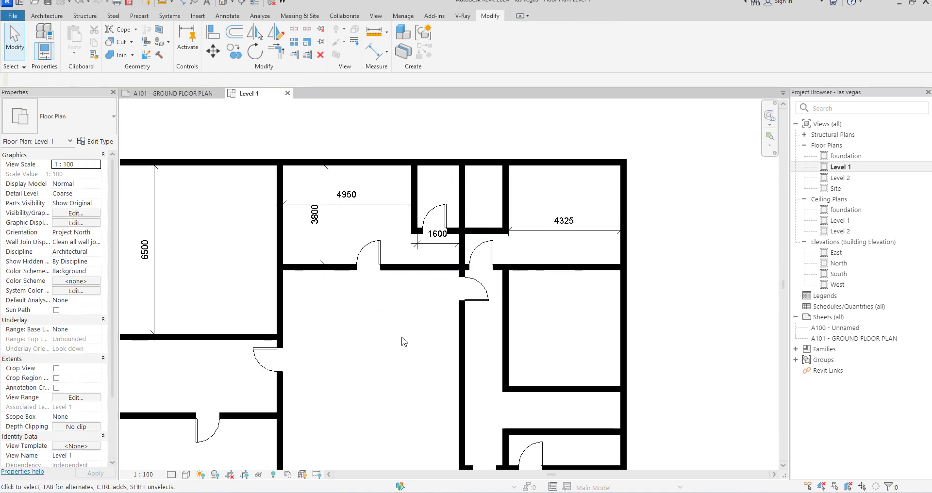
scroll(403, 334, down, 2)
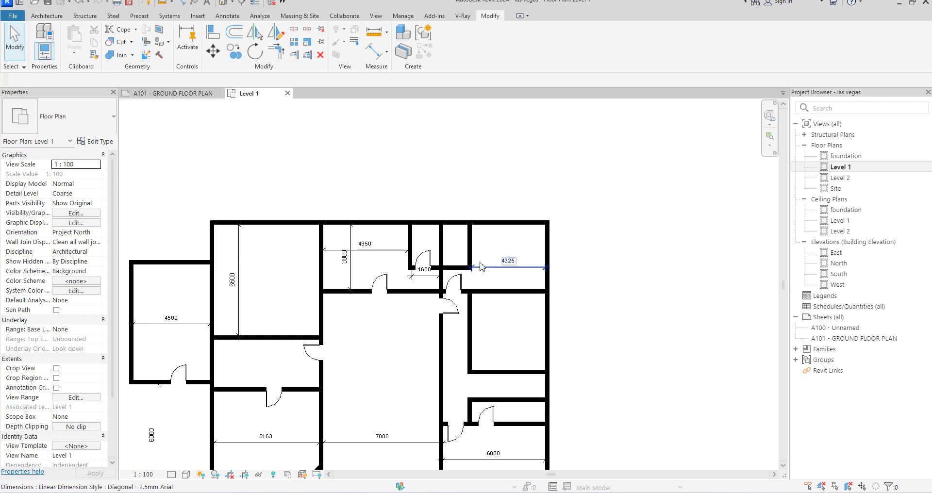
click(464, 284)
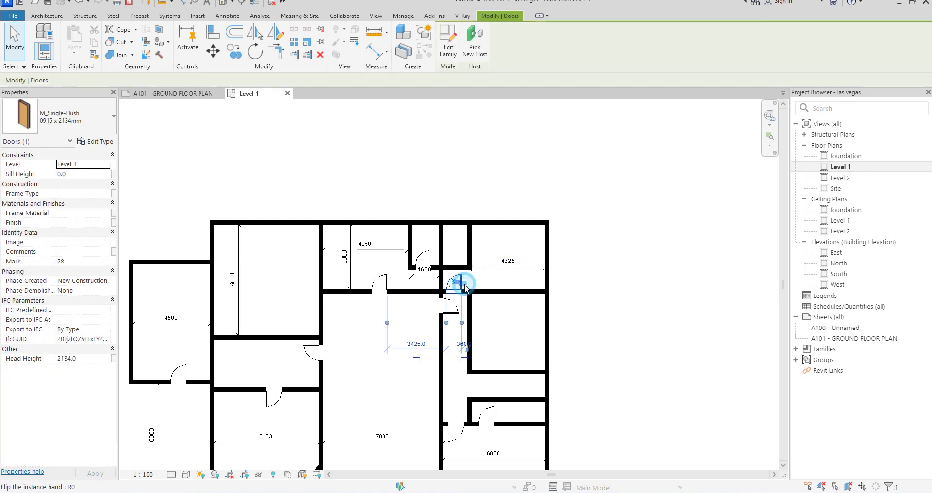
click(490, 310)
scroll(491, 311, down, 3)
scroll(510, 410, up, 2)
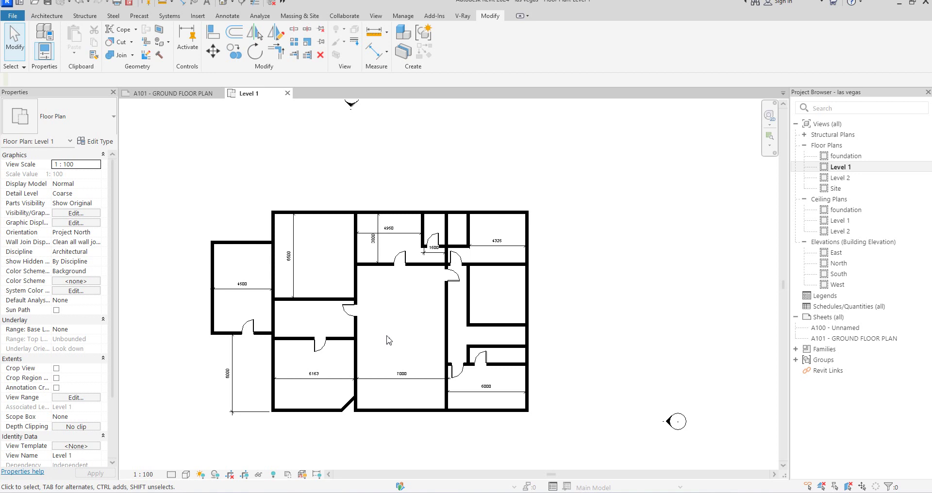
scroll(356, 329, up, 2)
click(355, 327)
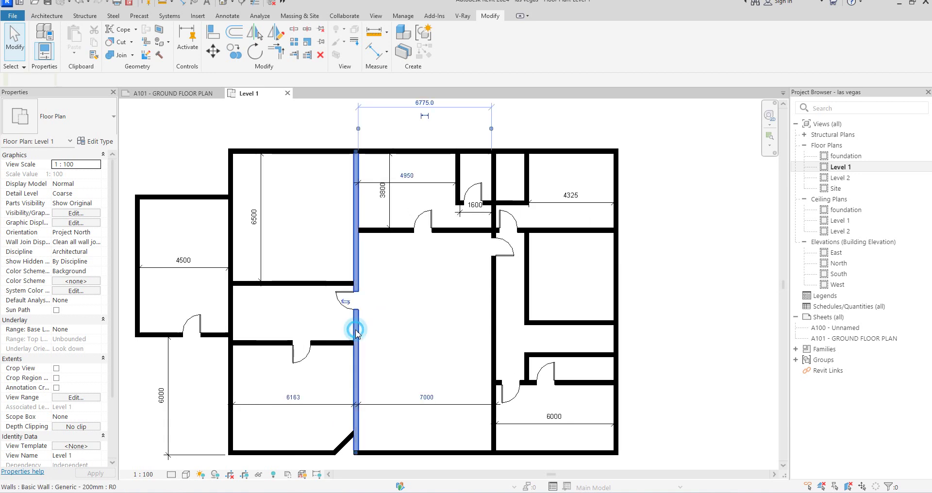
click(429, 52)
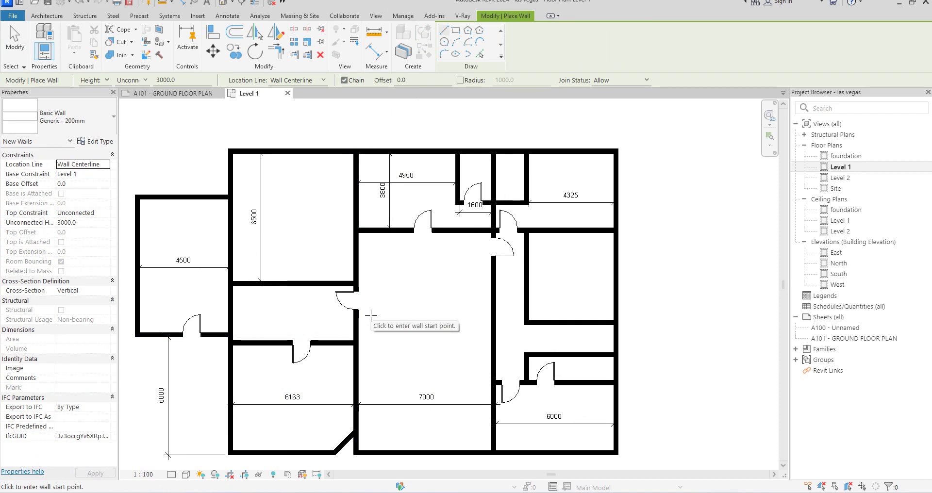
key(Escape)
key(Escape)
Lower the left corridor's upper wall to make the room above 7700 mm deep, and position the corridor's end door 200 mm below that wall.
click(343, 314)
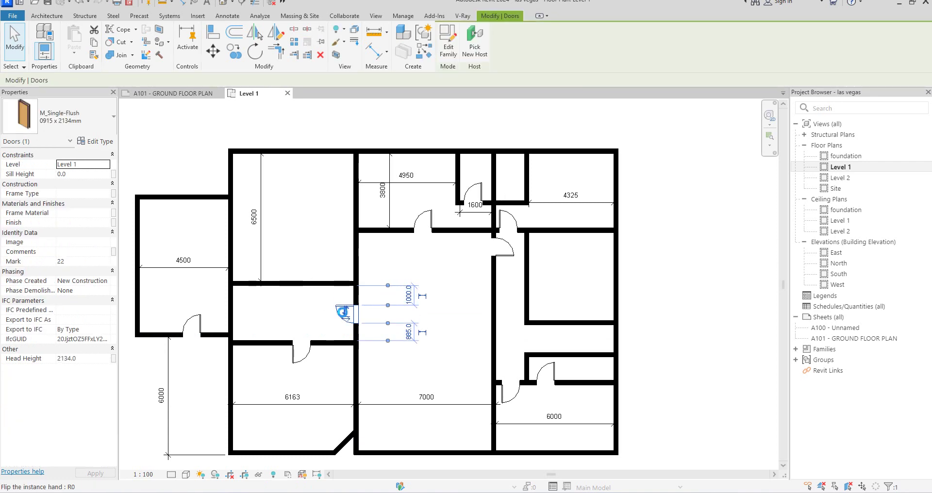
click(309, 287)
drag(311, 291, 314, 311)
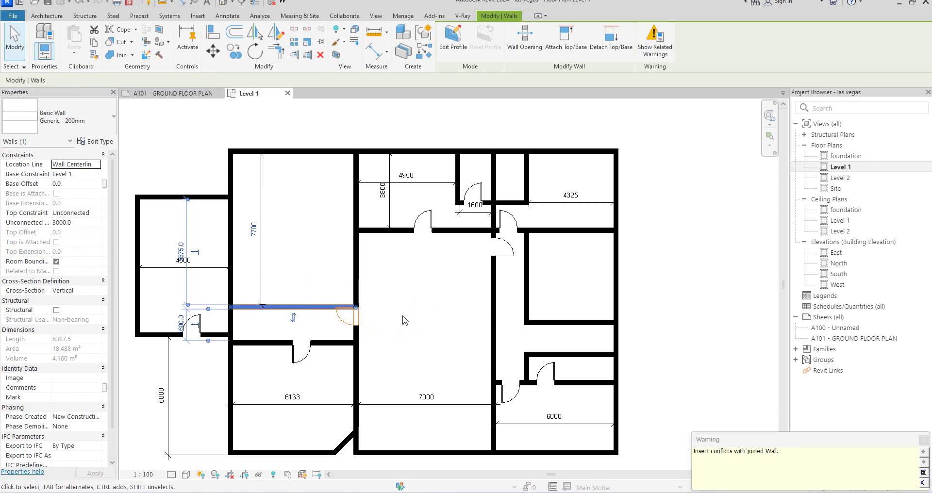
click(403, 318)
click(344, 322)
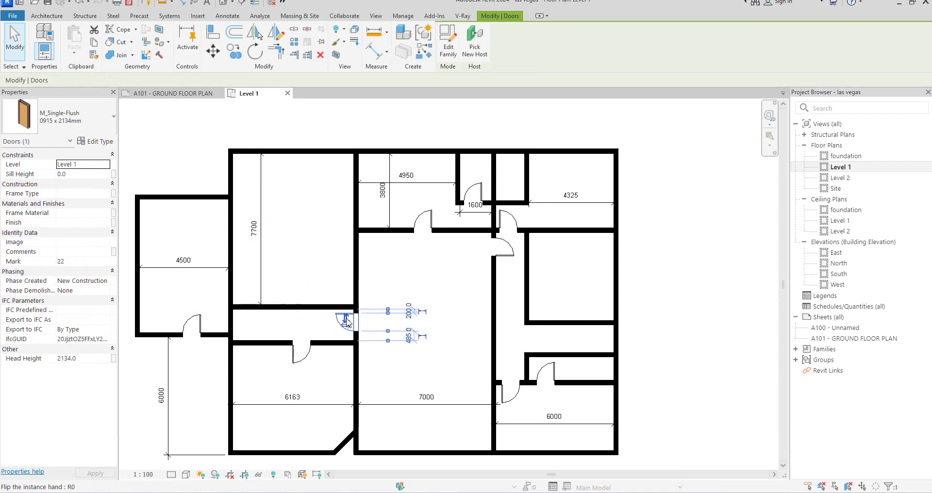
click(370, 291)
Add aligned dimensions between wall faces for the clear widths of the left corridor and the passage between the right-hand rooms.
click(374, 50)
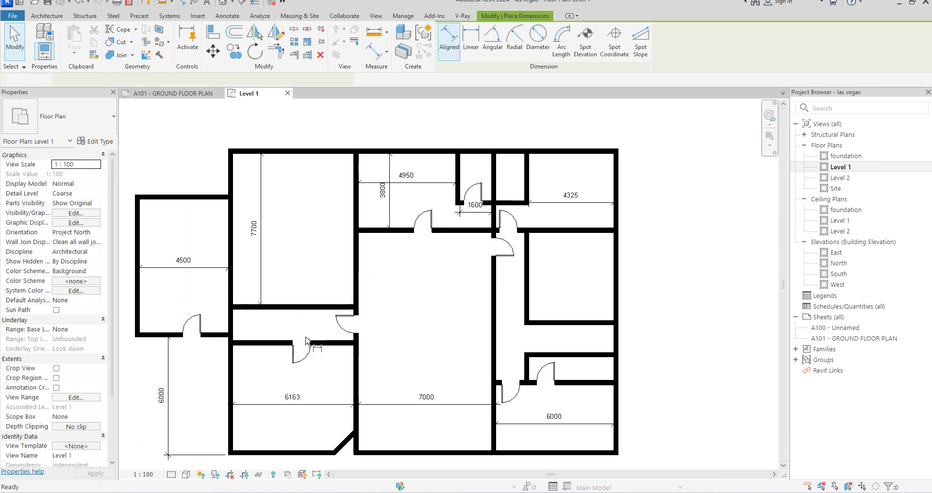
click(304, 311)
click(264, 341)
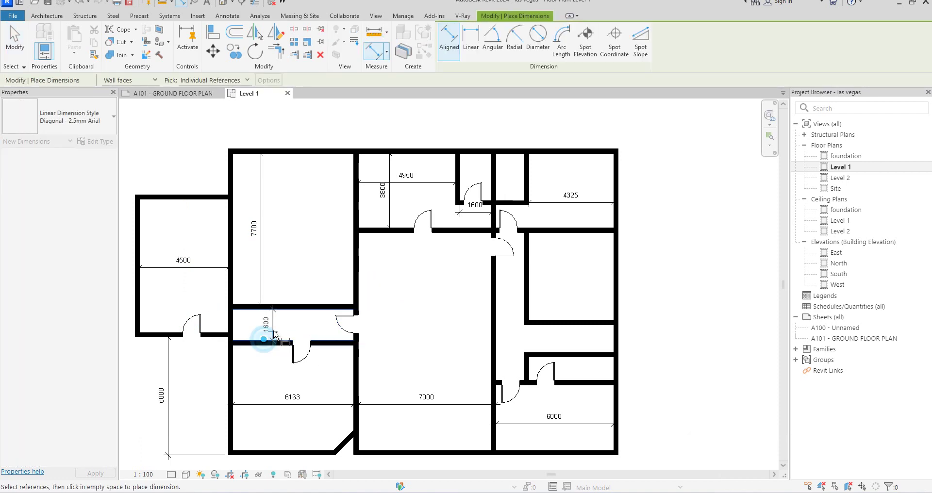
click(273, 335)
click(560, 331)
click(568, 353)
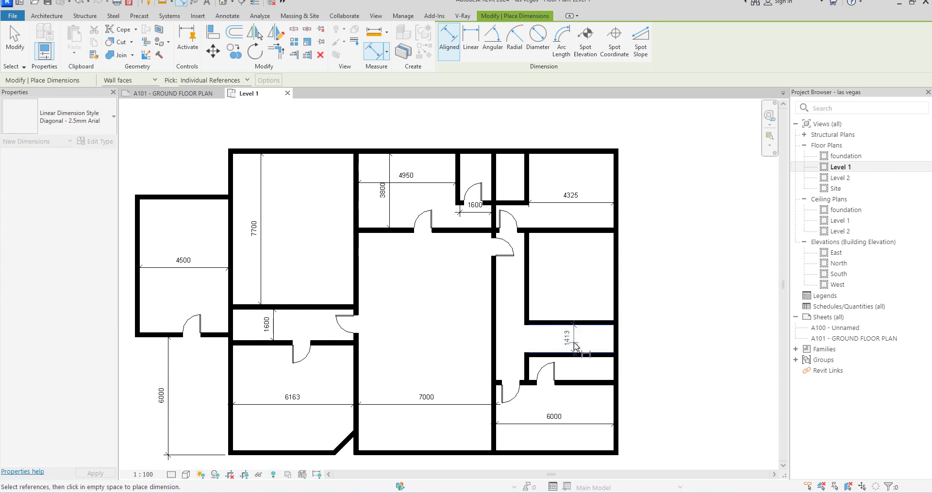
click(573, 335)
Dimension the vertical depths of the middle right room and the lower-right room, and end the dimension command.
click(585, 321)
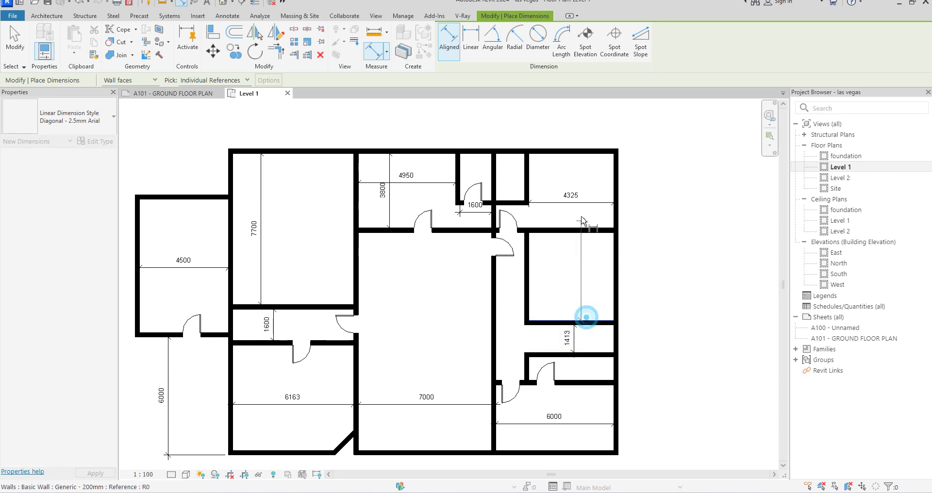
click(577, 233)
click(593, 262)
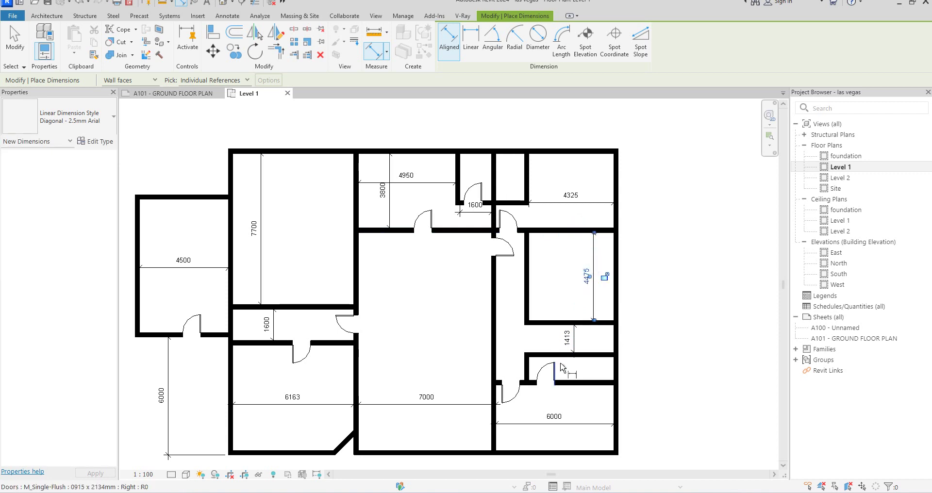
click(578, 385)
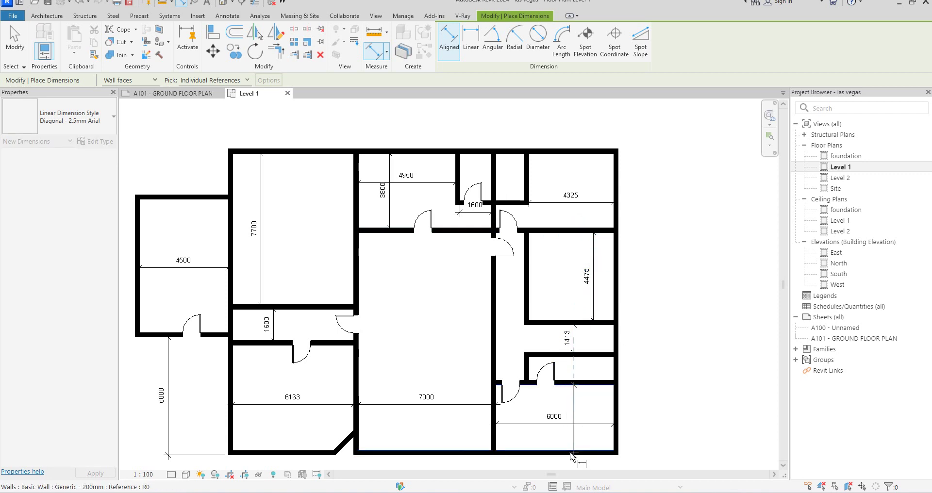
click(573, 454)
click(586, 412)
scroll(617, 290, down, 3)
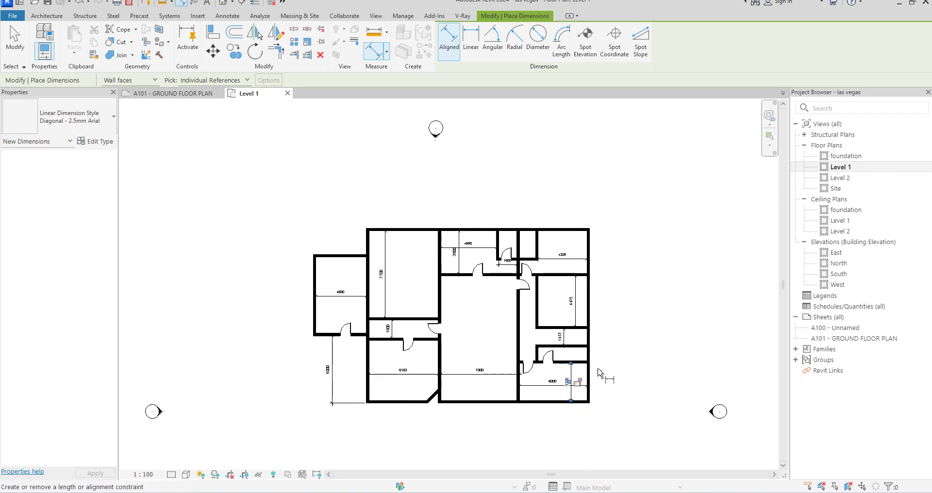
scroll(617, 290, up, 2)
right_click(640, 289)
key(Escape)
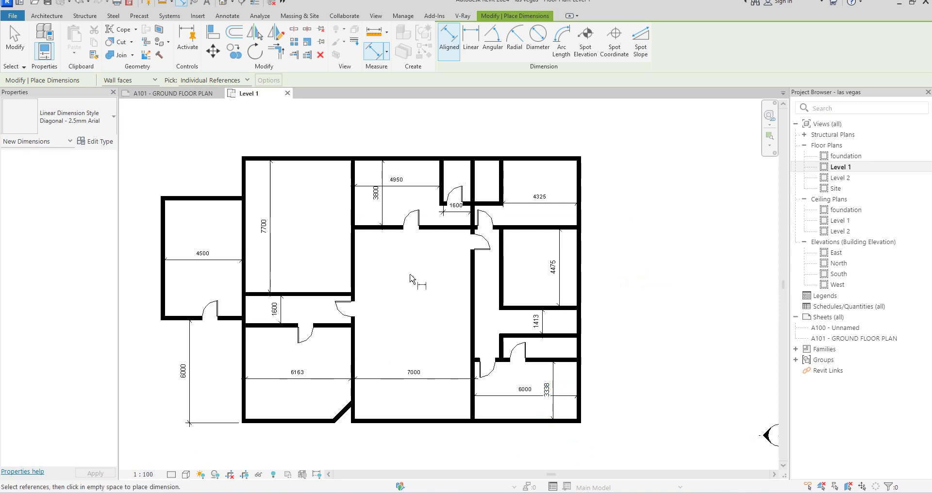
right_click(407, 269)
click(437, 276)
scroll(246, 295, down, 2)
scroll(264, 257, up, 1)
scroll(265, 257, up, 1)
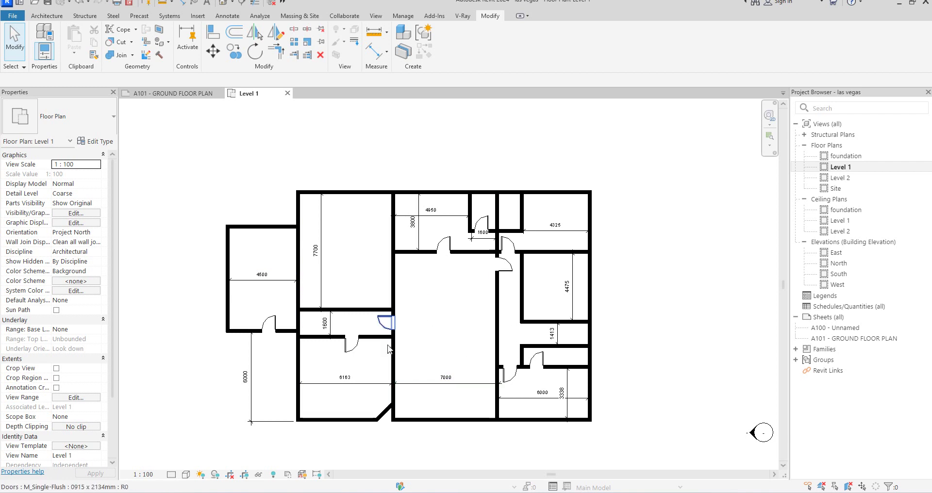
scroll(348, 284, up, 3)
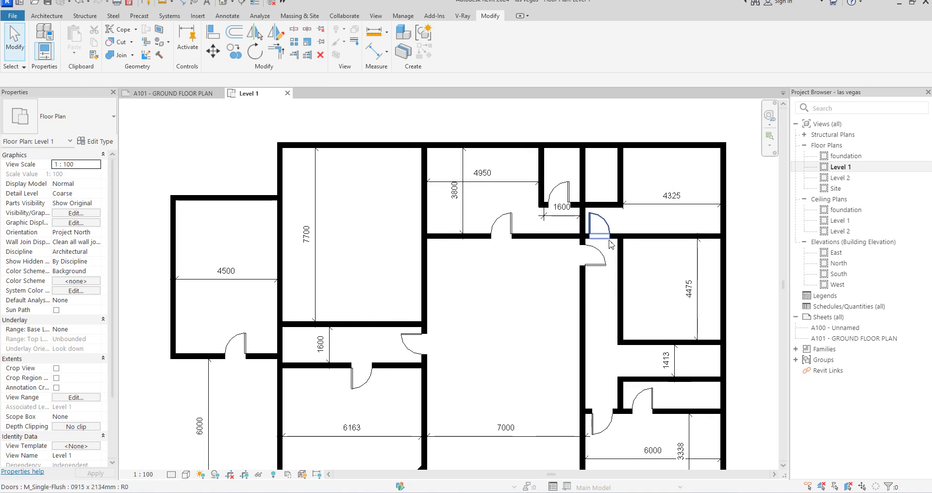
scroll(503, 241, down, 1)
scroll(503, 242, down, 2)
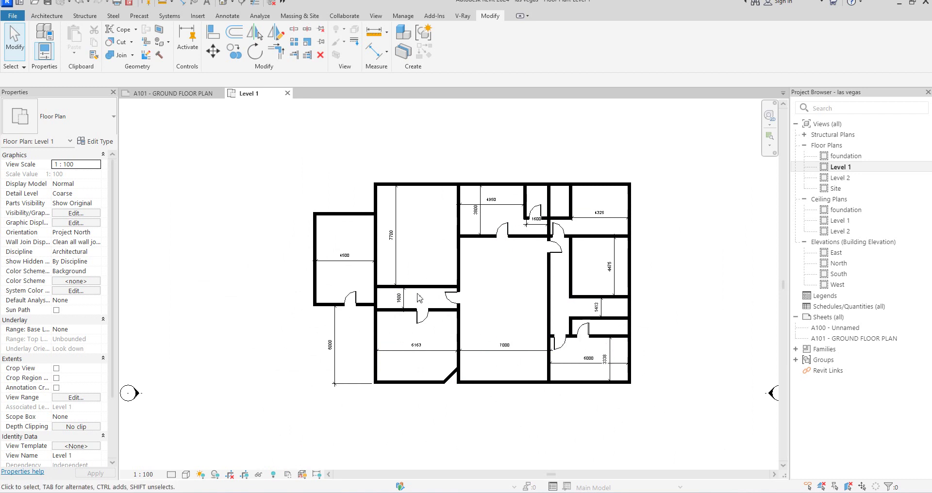
scroll(316, 245, up, 2)
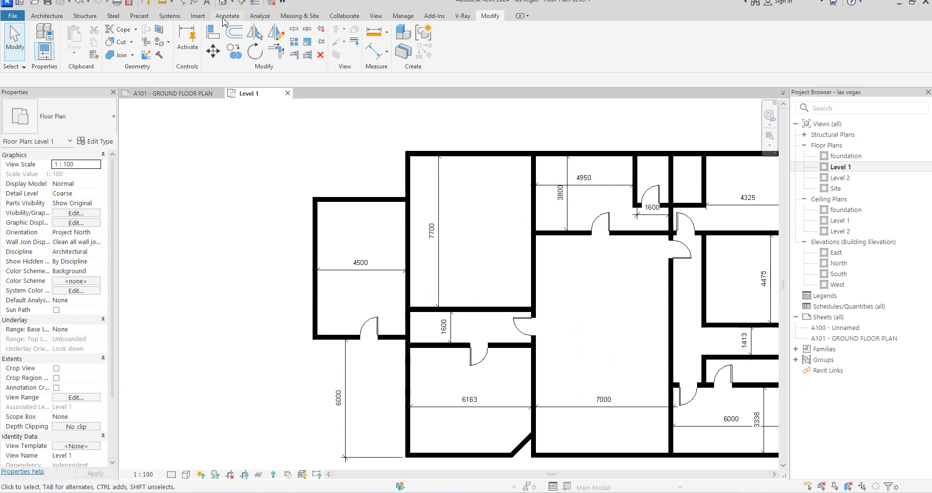
Place a 2.5mm Arial text note reading "main livingroom" in the central hall.
click(227, 16)
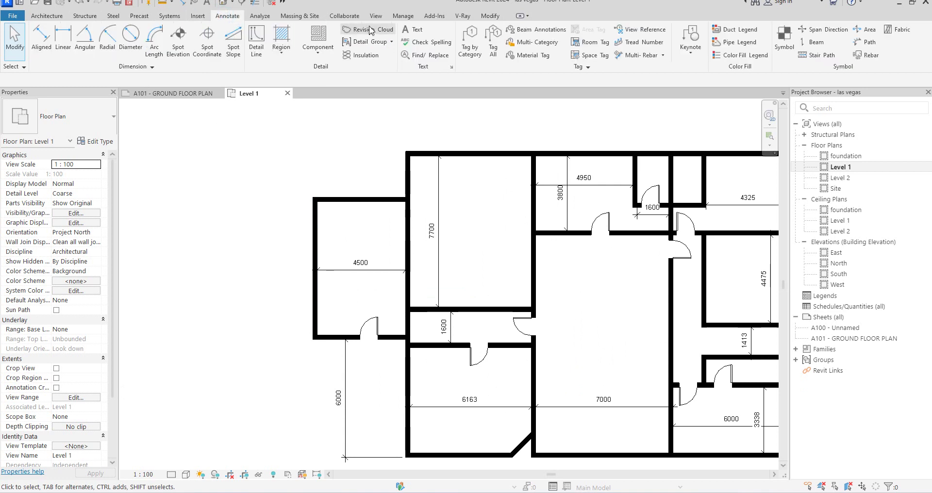
click(416, 31)
scroll(401, 324, down, 1)
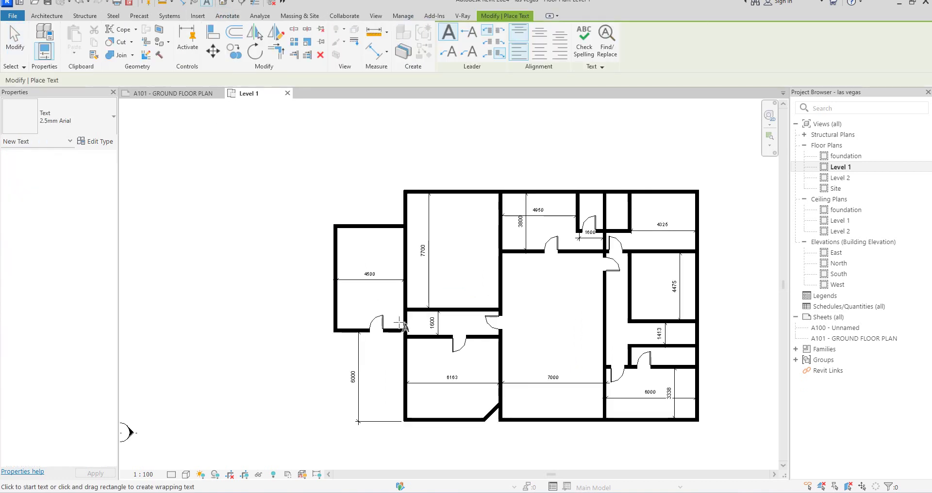
scroll(534, 350, up, 2)
click(520, 334)
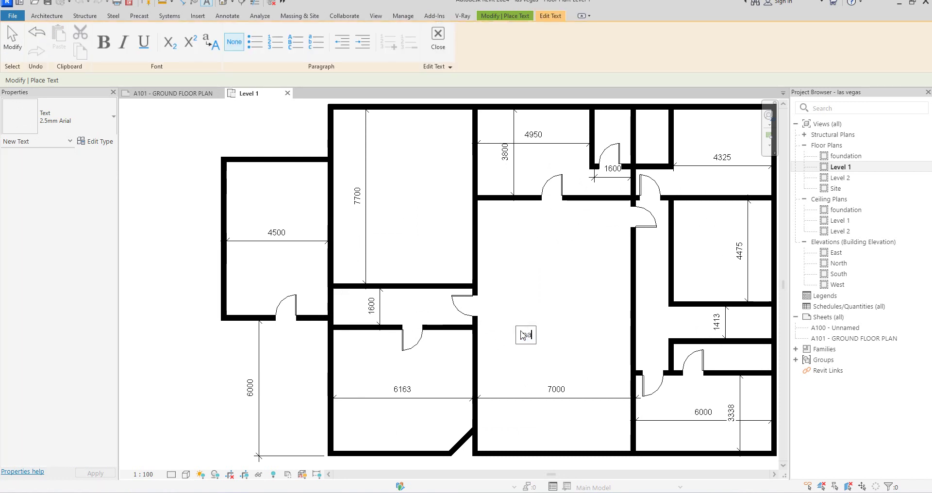
text(main livingroom)
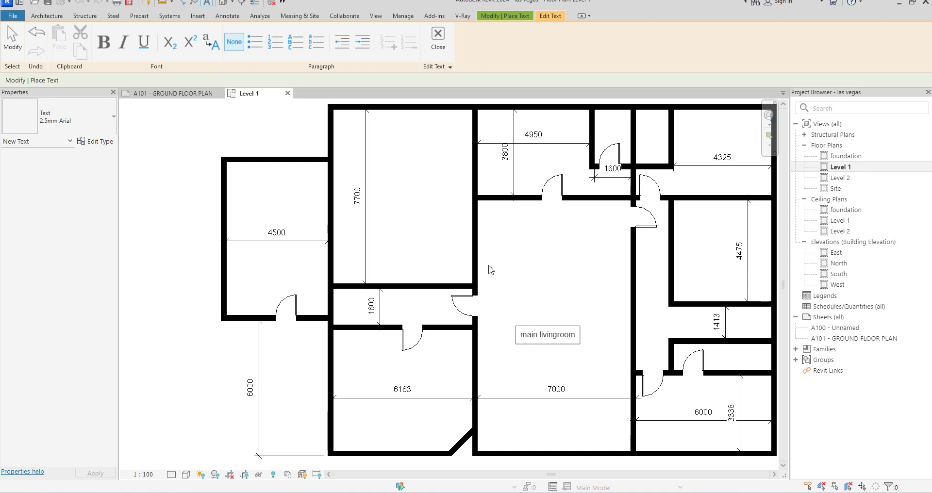
click(513, 255)
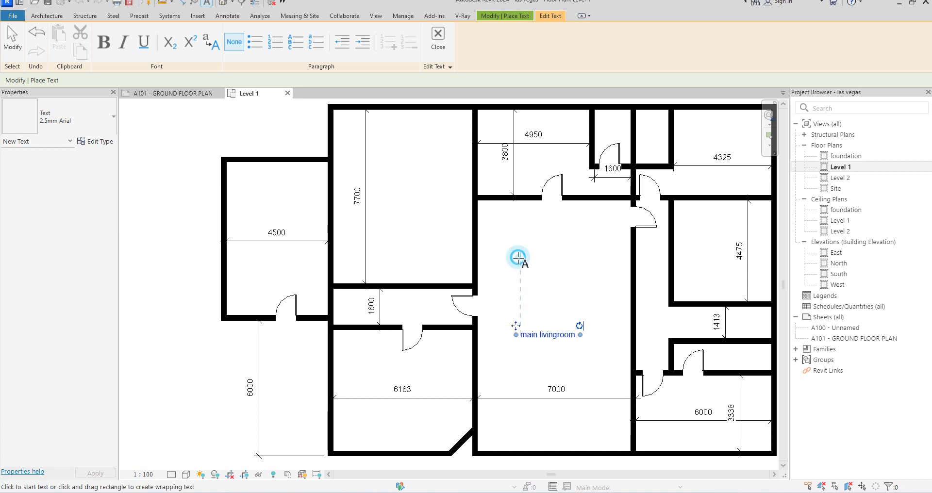
scroll(387, 398, up, 2)
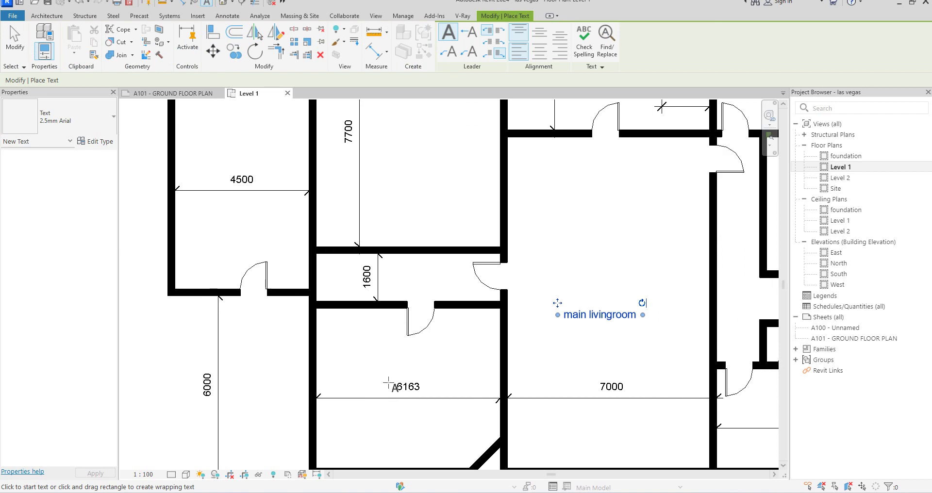
Add text notes reading "excutive visitors" in the lower-left room with the angled corner and "anti-room" in the projecting far-left room.
click(361, 372)
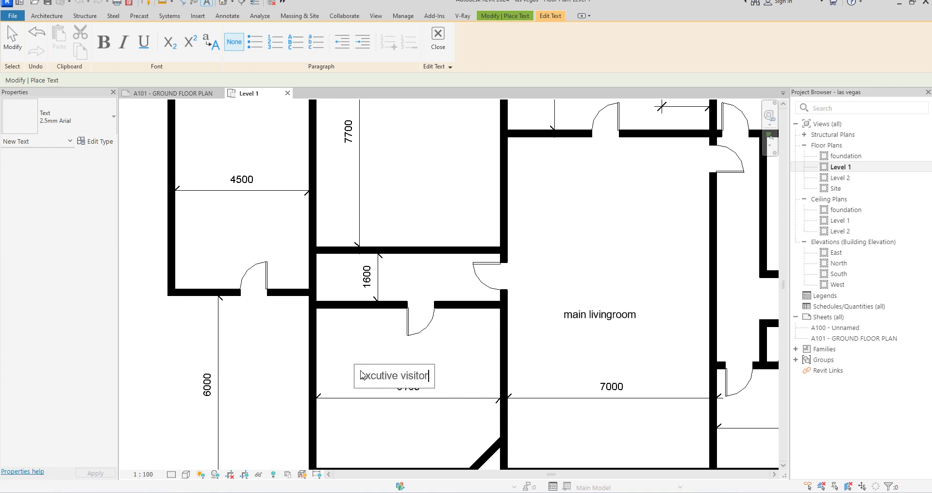
click(221, 215)
scroll(221, 216, down, 1)
click(221, 221)
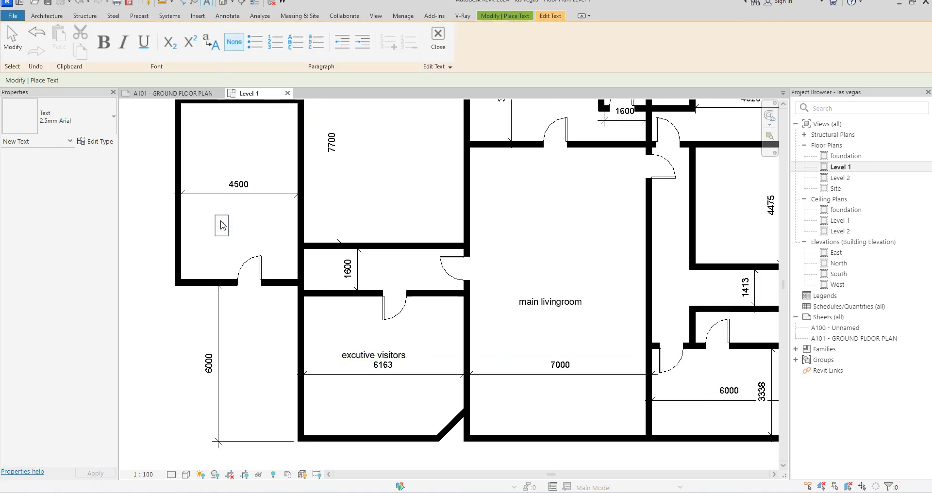
text(nti-room)
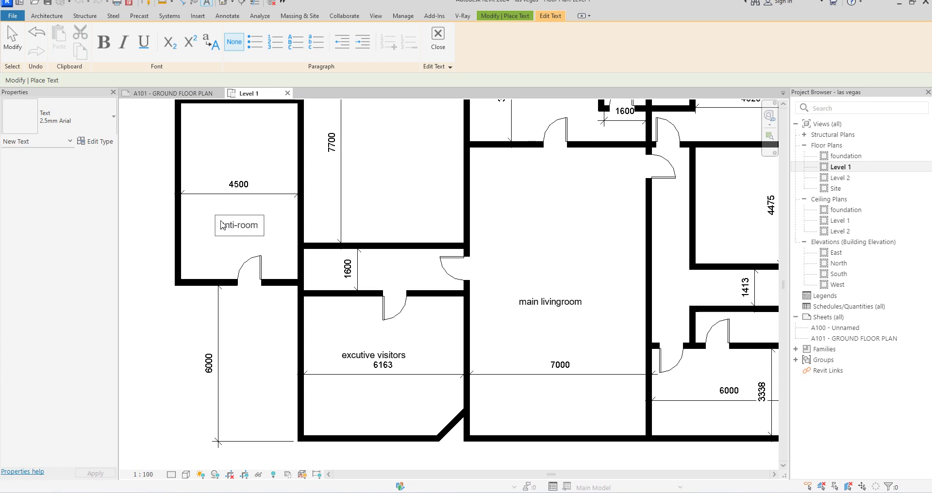
click(311, 274)
Add a text note reading "kitchen/dining" in the 7700 mm deep room above the left corridor.
scroll(322, 263, down, 2)
scroll(342, 286, up, 2)
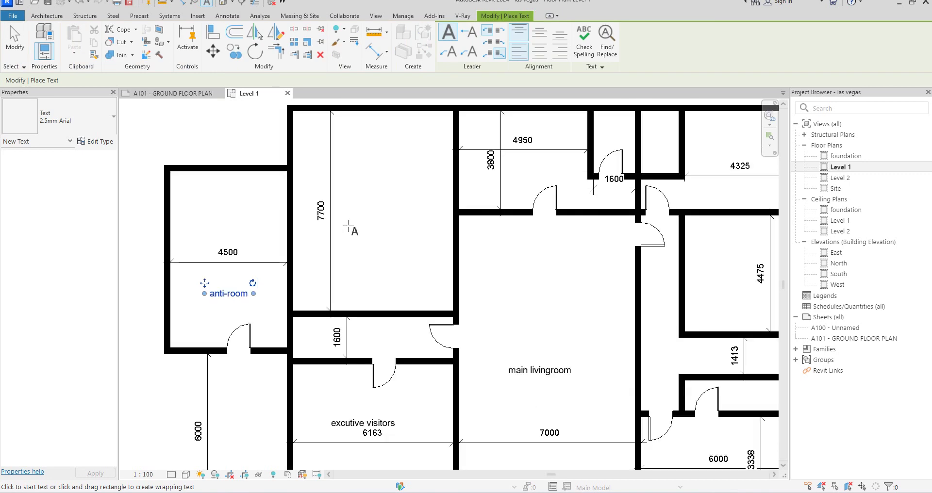
click(355, 196)
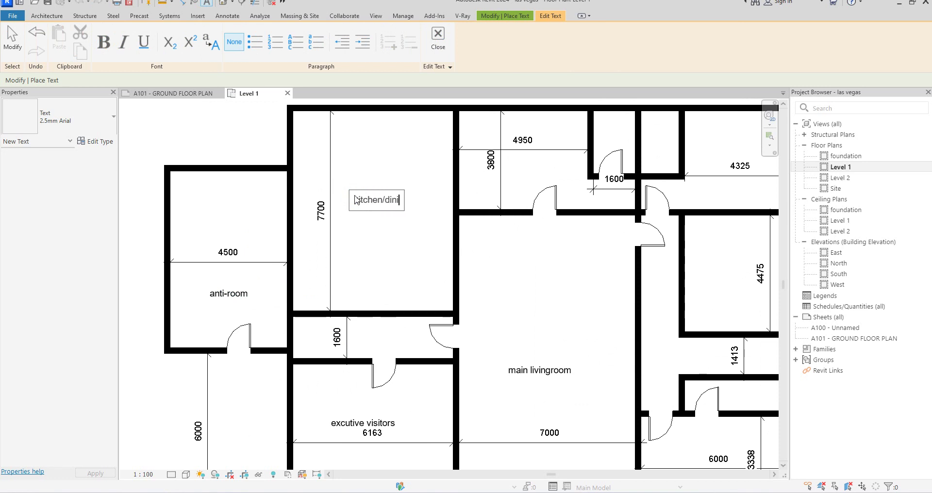
click(364, 281)
Label the upper-middle room beside the kitchen and the upper-right corner room each with a "bedroom" text note.
scroll(364, 281, down, 3)
scroll(457, 232, up, 2)
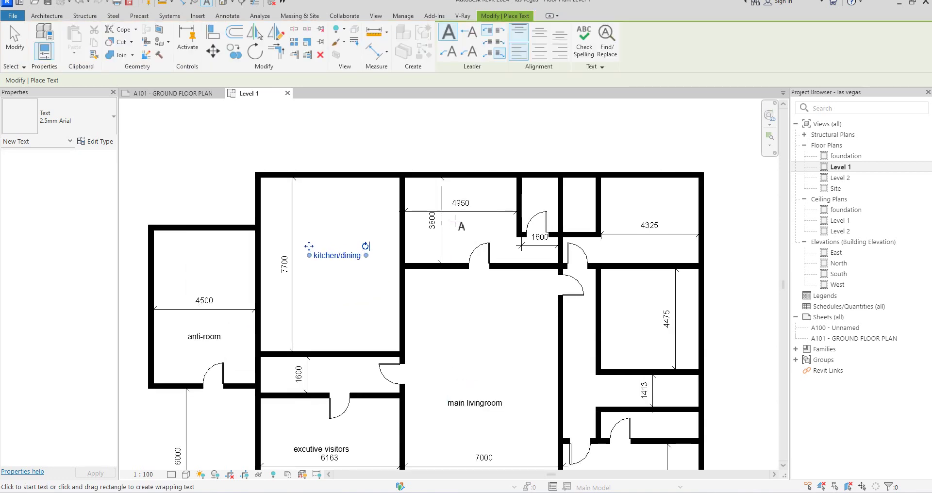
scroll(456, 232, up, 2)
click(449, 222)
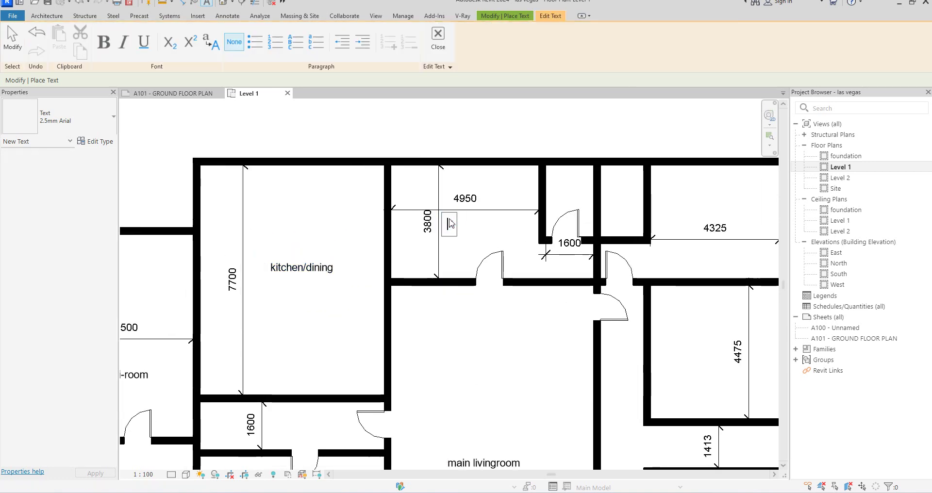
text(bedroom)
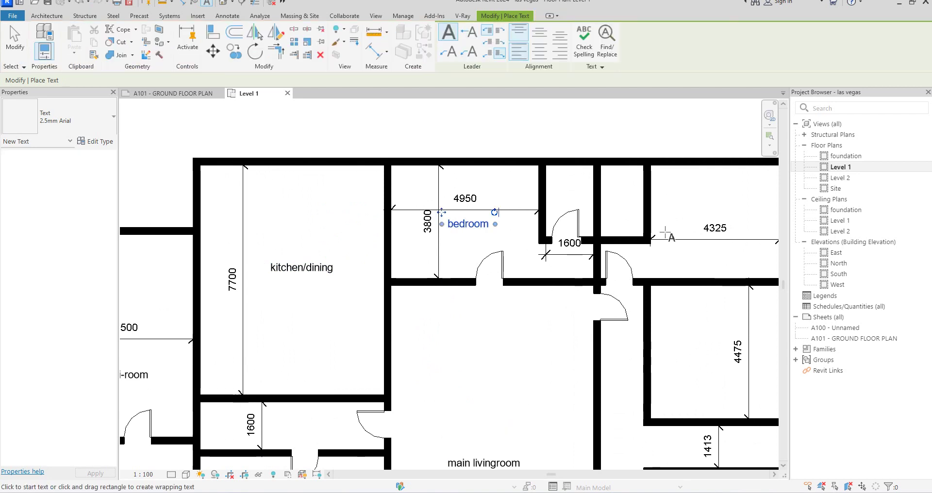
click(700, 213)
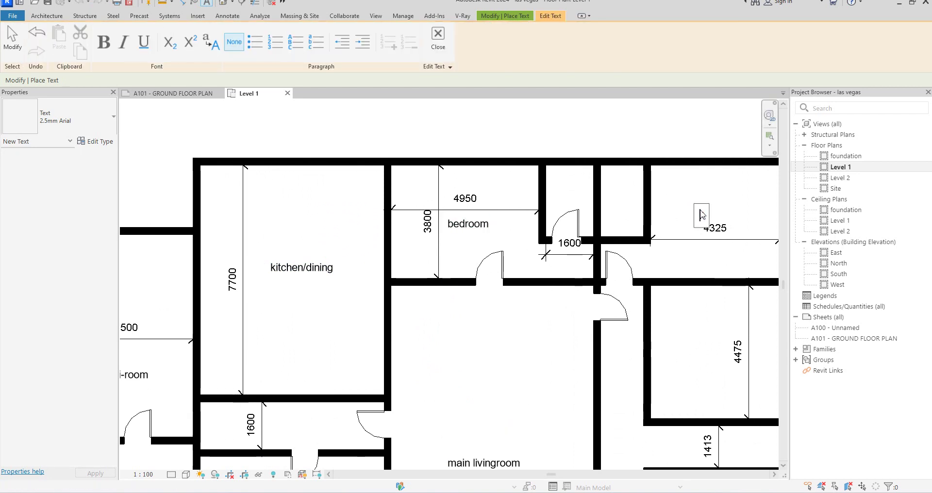
text(bedroom)
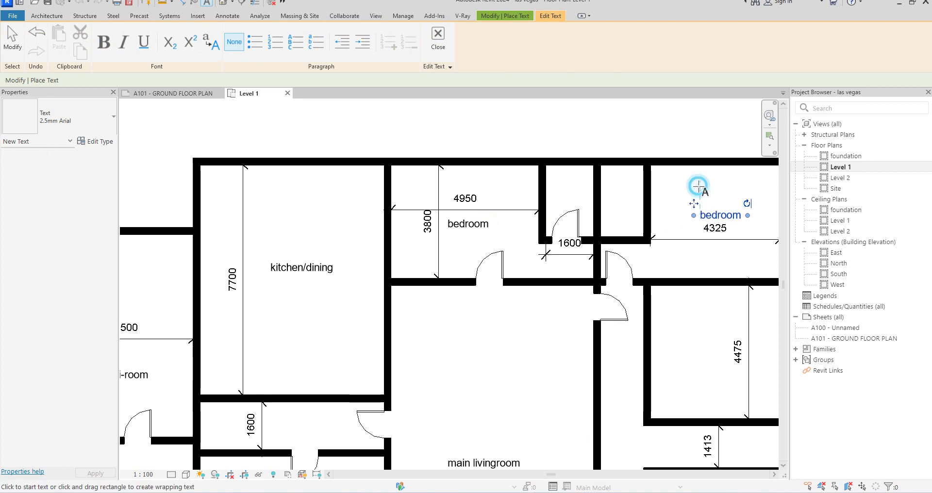
click(194, 387)
Add a "bedroom" text note in the lower-right room of the plan.
key(z)
key(f)
scroll(641, 342, up, 5)
click(640, 342)
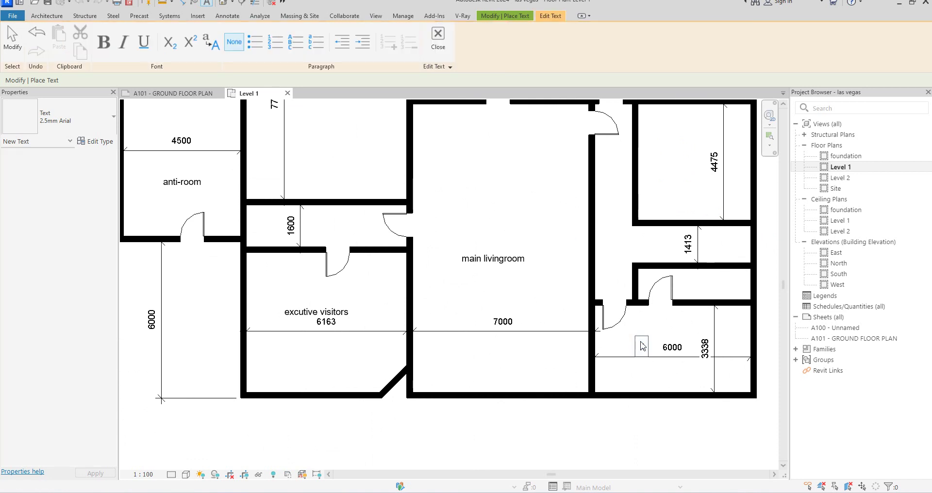
text(edroom)
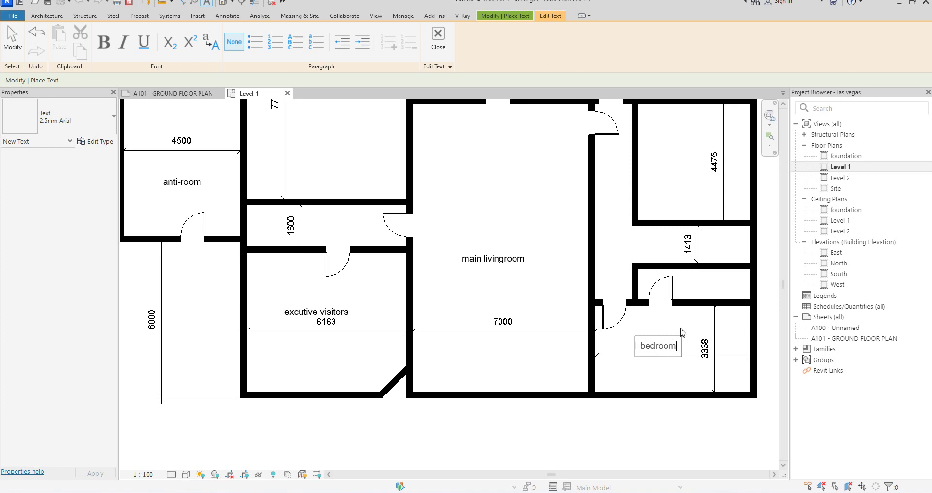
click(681, 333)
Add a text note reading "kids library/toys" in the middle right room, and end the text command.
scroll(650, 366, down, 3)
scroll(660, 254, up, 2)
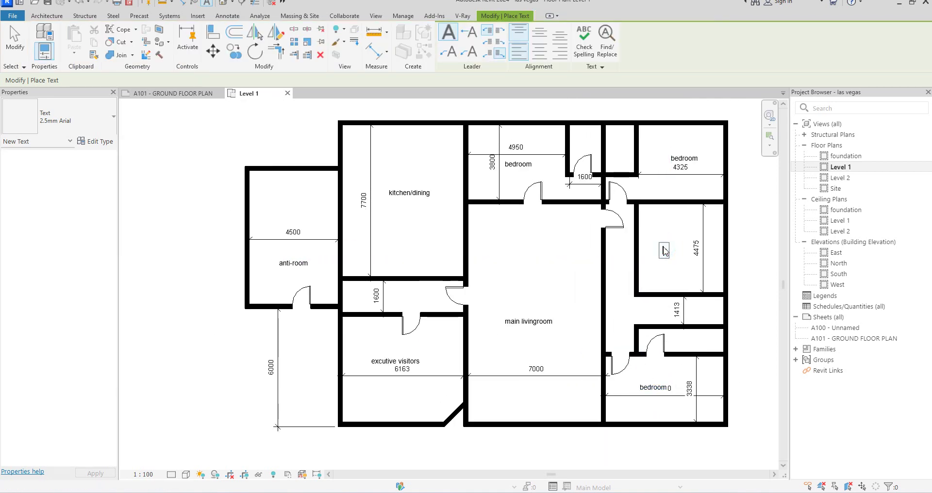
click(663, 251)
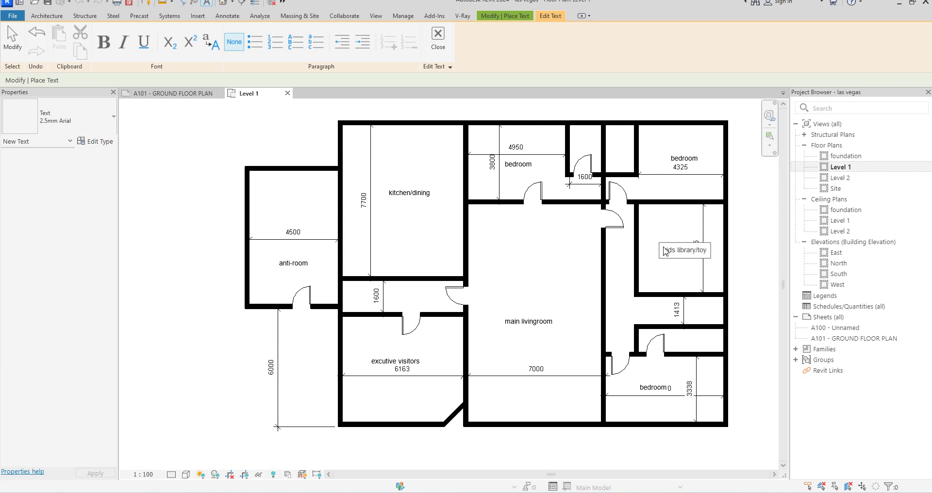
text(s)
click(669, 275)
scroll(650, 276, down, 2)
scroll(566, 275, up, 2)
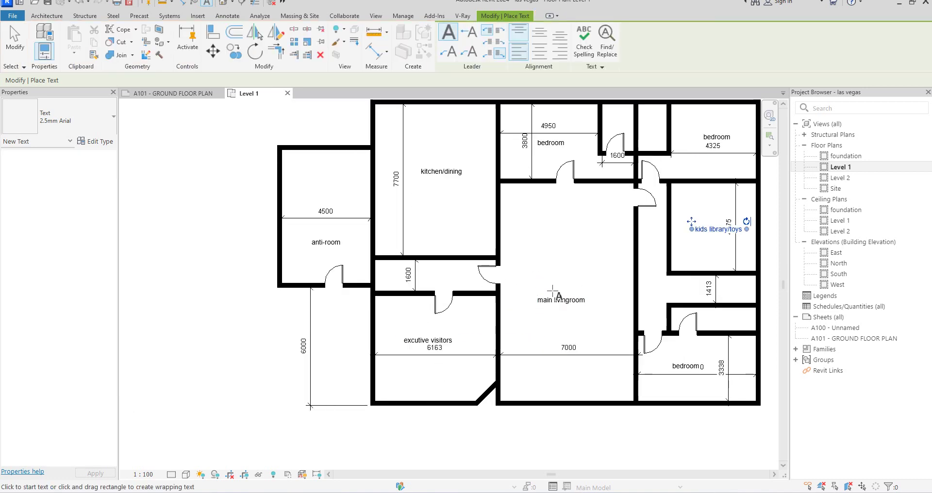
scroll(468, 301, down, 2)
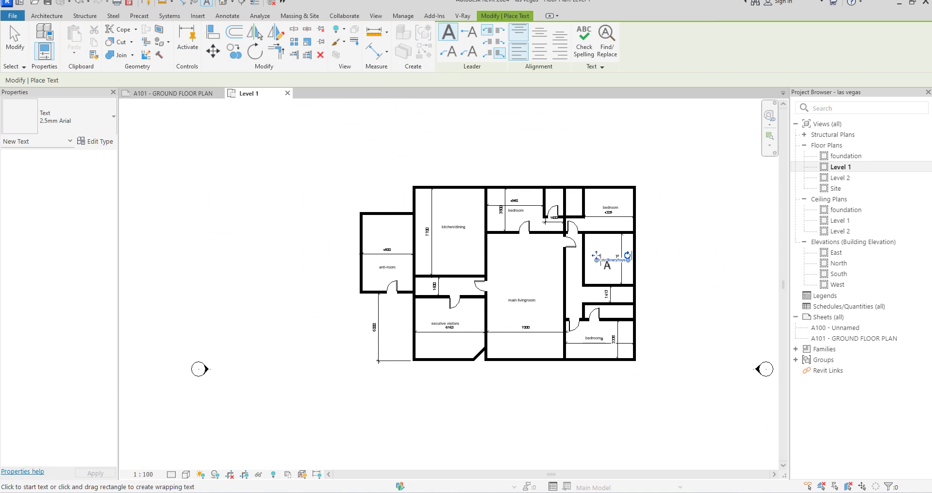
scroll(522, 241, up, 2)
scroll(544, 214, up, 2)
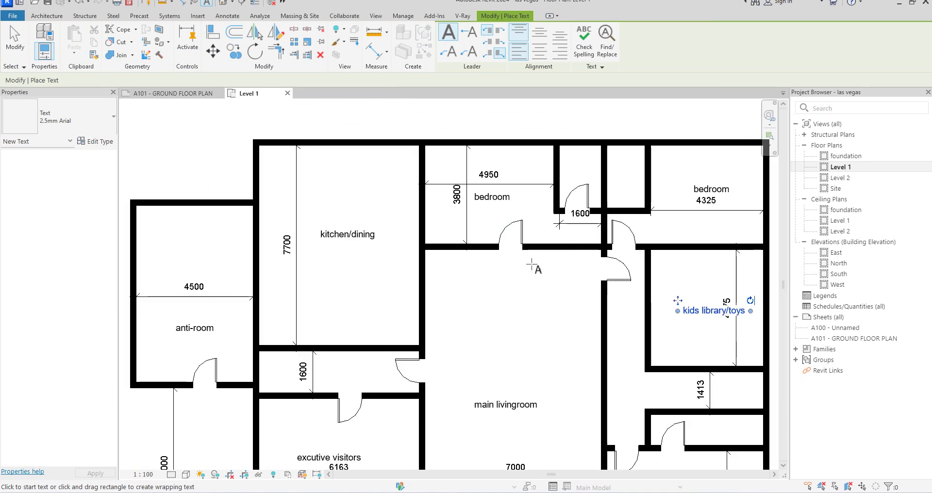
key(Escape)
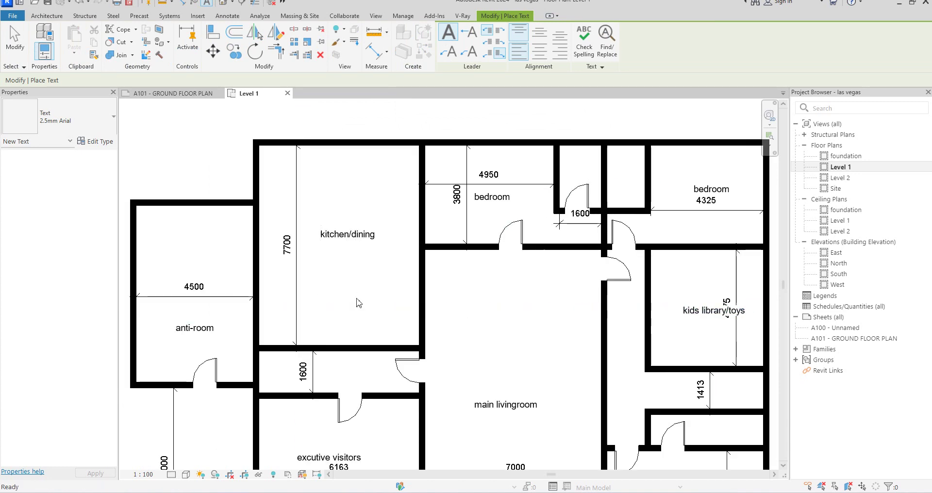
key(Escape)
Review the labelled Level 1 room layout and compare it with the villa reference photo in the image viewer.
scroll(357, 301, down, 3)
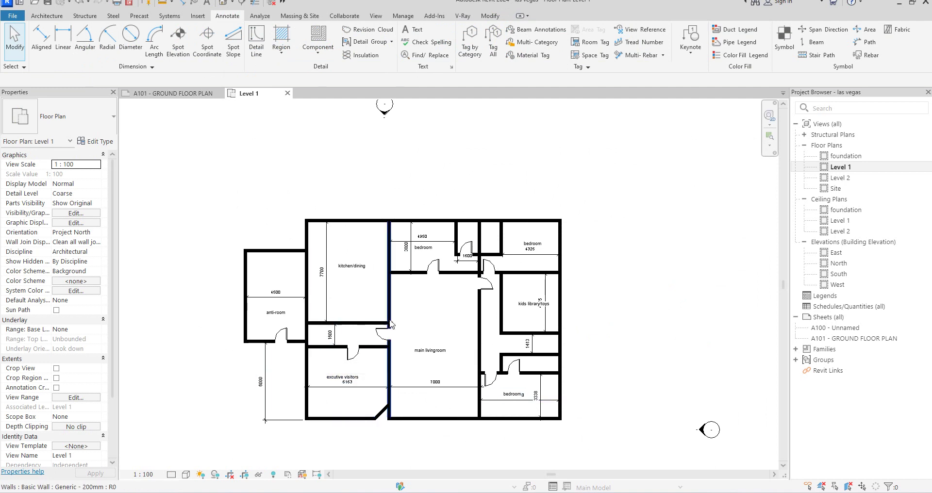
scroll(325, 328, up, 3)
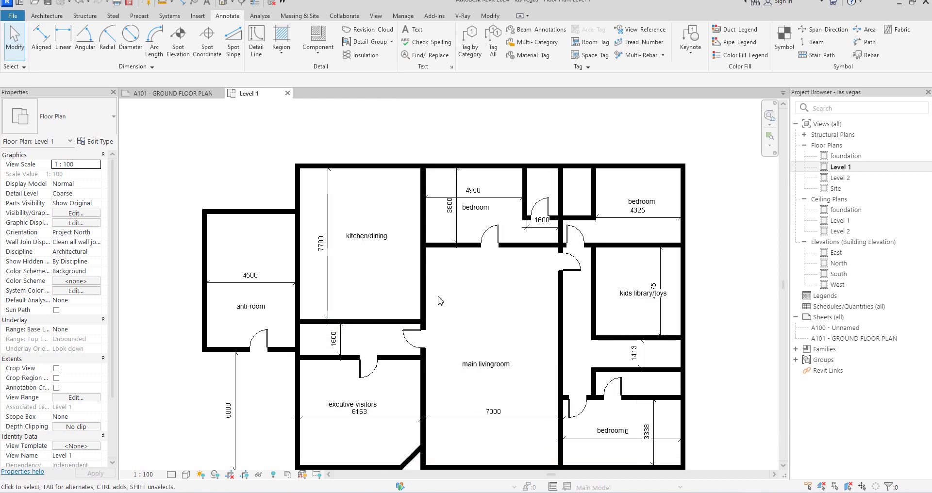
scroll(435, 285, down, 2)
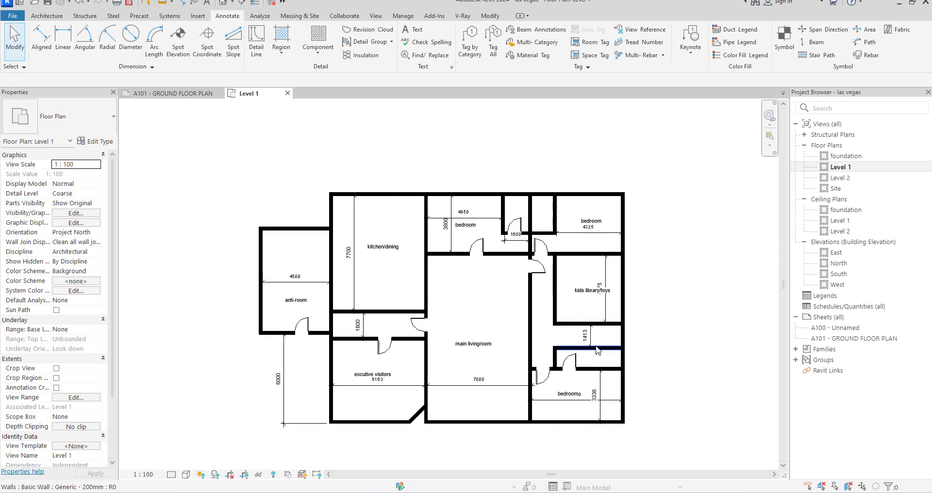
scroll(443, 326, down, 3)
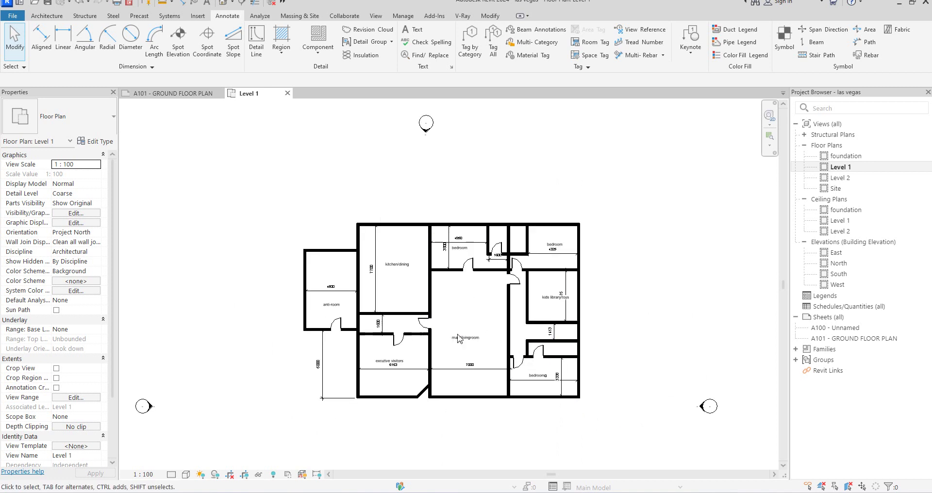
scroll(470, 342, up, 3)
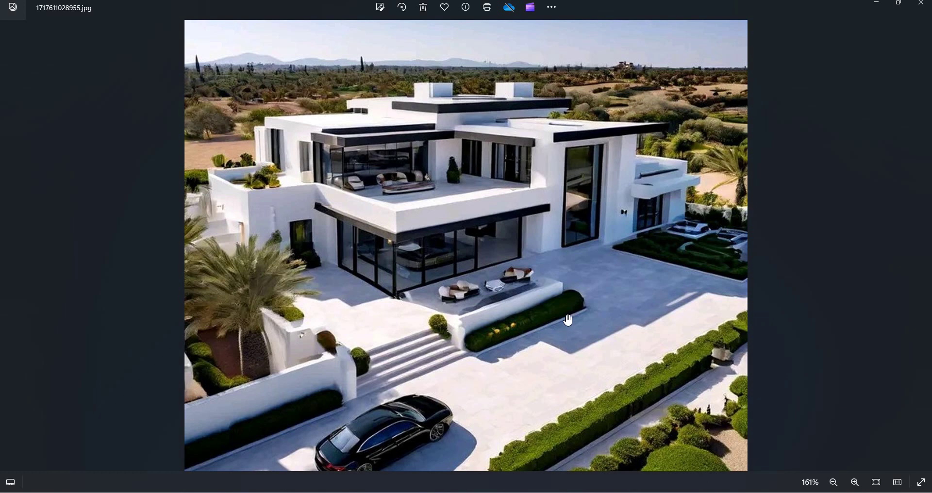
scroll(424, 241, up, 3)
scroll(424, 241, down, 2)
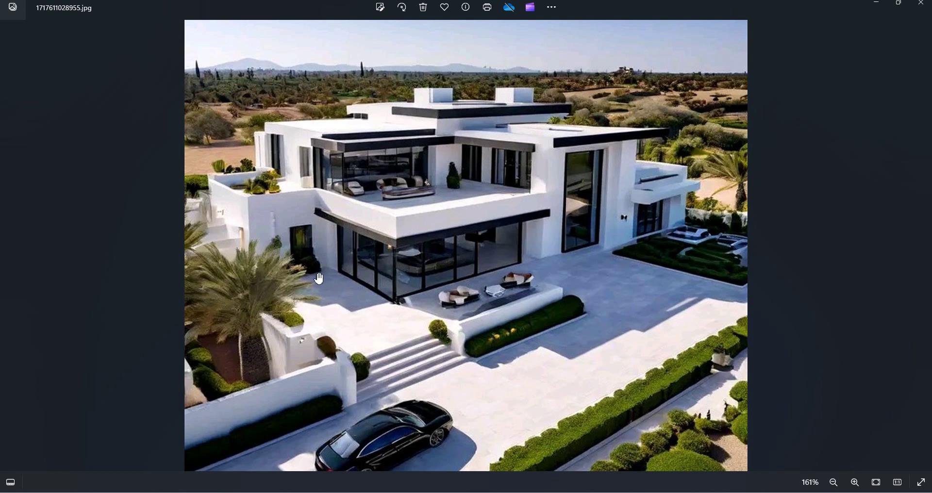
scroll(291, 216, up, 3)
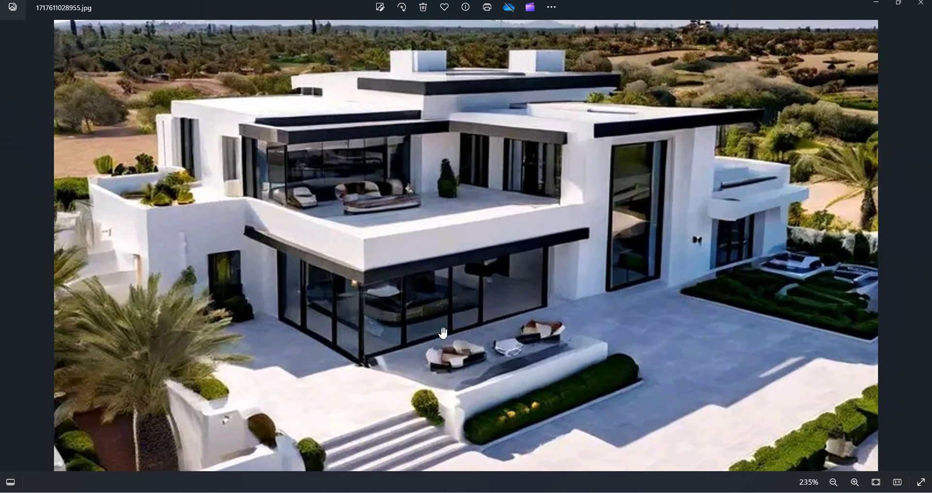
scroll(439, 342, down, 3)
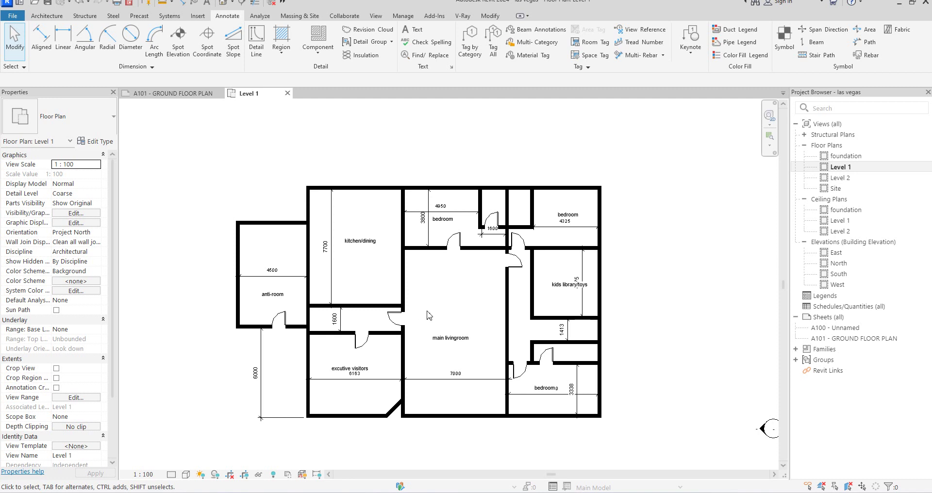
scroll(427, 314, up, 1)
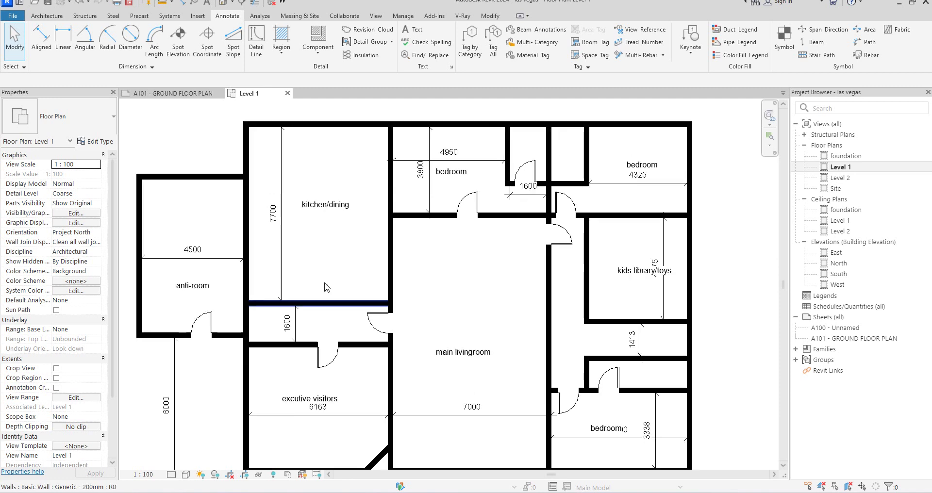
scroll(428, 314, down, 2)
scroll(378, 301, up, 1)
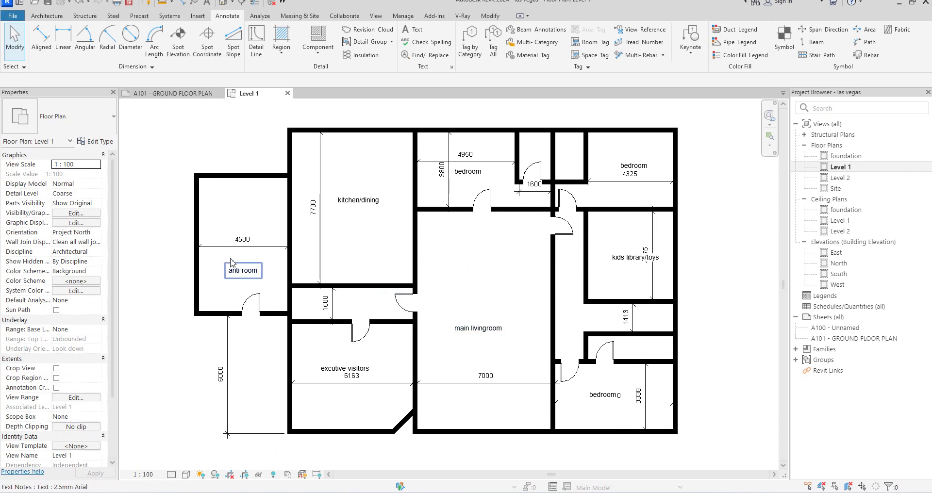
scroll(352, 250, down, 1)
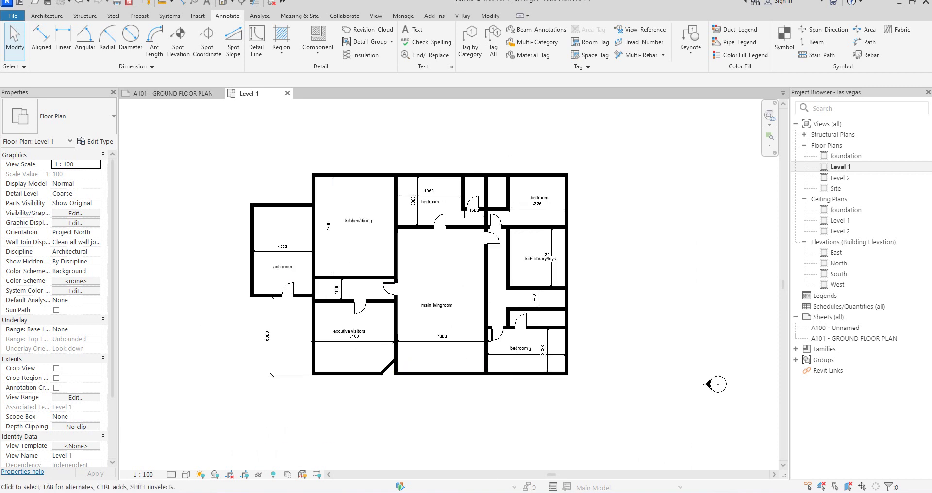